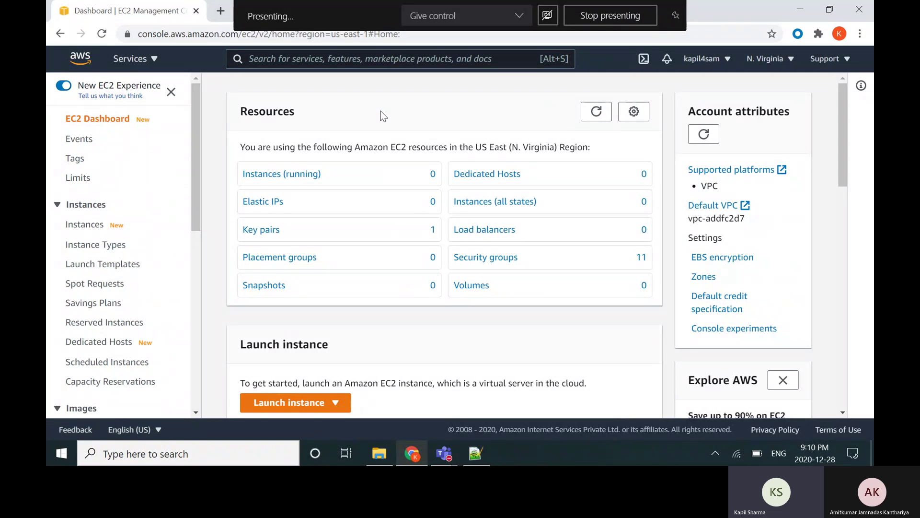
- Hide the Windows taskbar so that the browser has the full screen height
{"action": "right_click", "coordinate": [626, 453]}
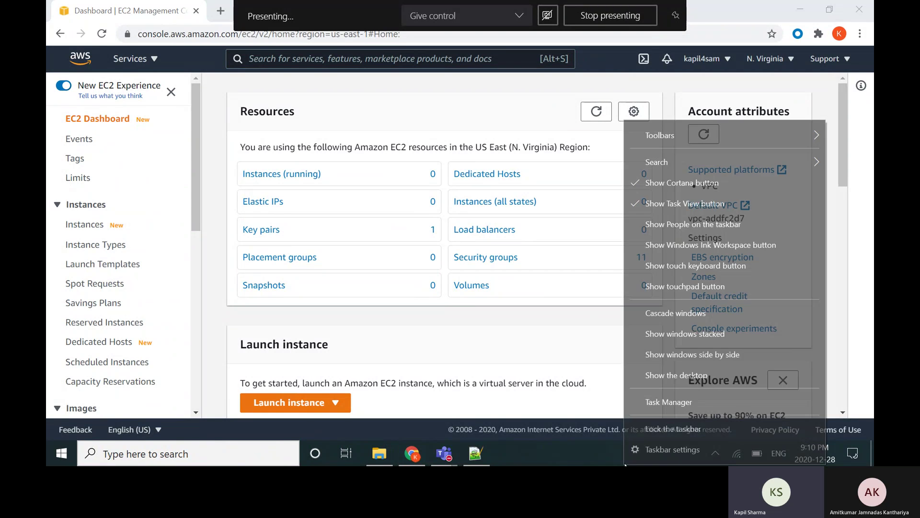
{"action": "left_click", "coordinate": [651, 430]}
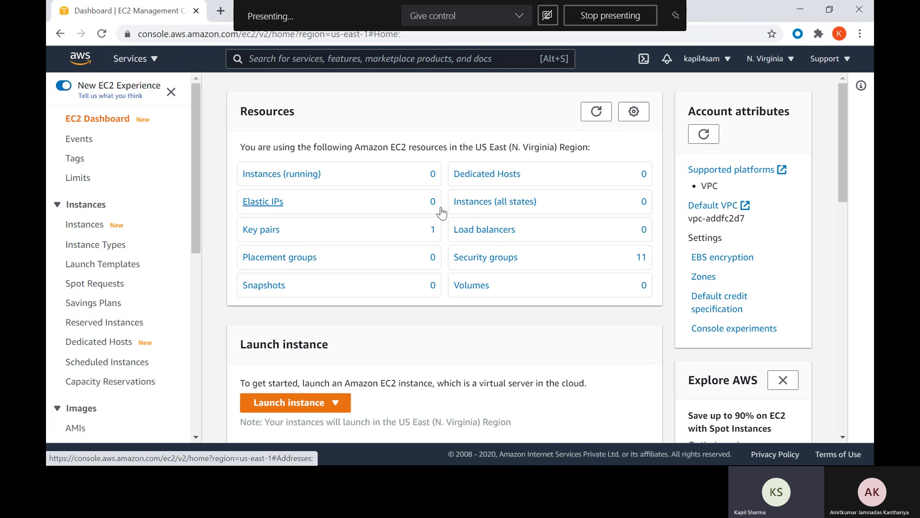
- Open the Launch Configurations page in the Auto Scaling section of the EC2 console
{"action": "scroll", "coordinate": [127, 316], "scroll_direction": "down", "scroll_amount": 2}
{"action": "scroll", "coordinate": [127, 316], "scroll_direction": "down", "scroll_amount": 3}
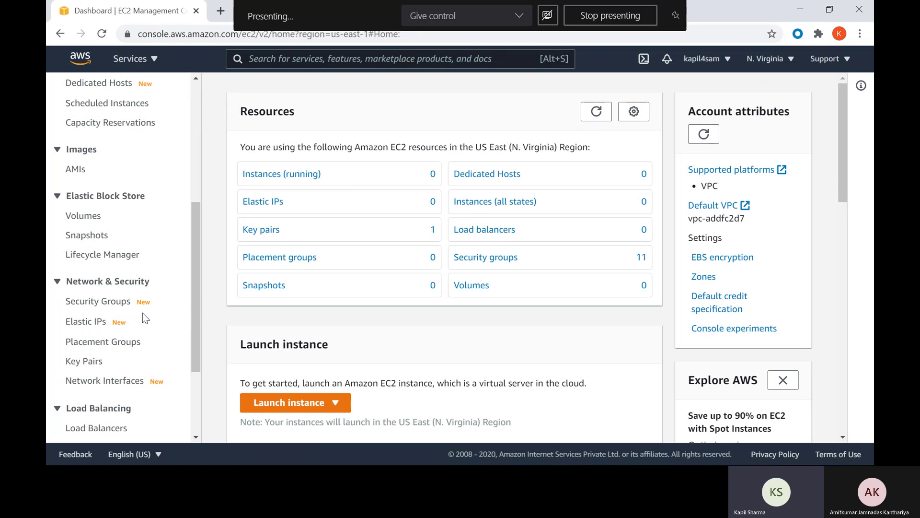
{"action": "scroll", "coordinate": [163, 340], "scroll_direction": "down", "scroll_amount": 3}
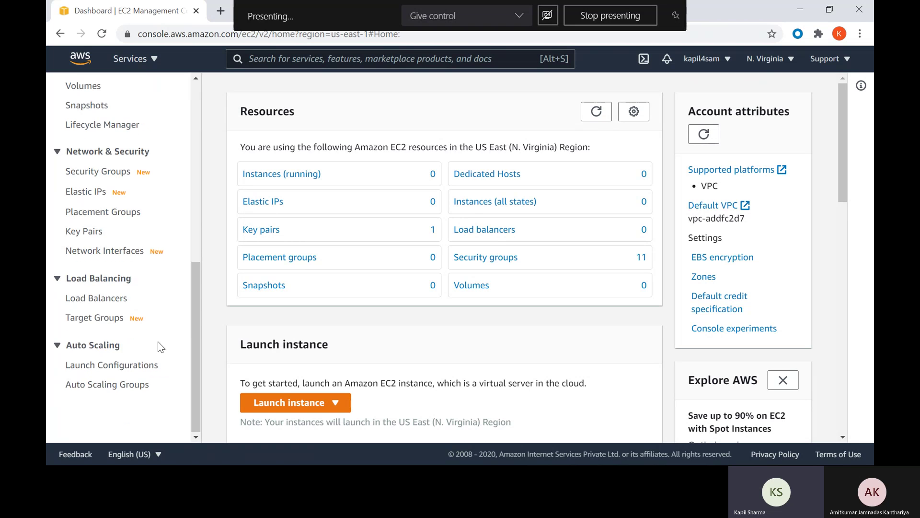
{"action": "scroll", "coordinate": [158, 348], "scroll_direction": "up", "scroll_amount": 8}
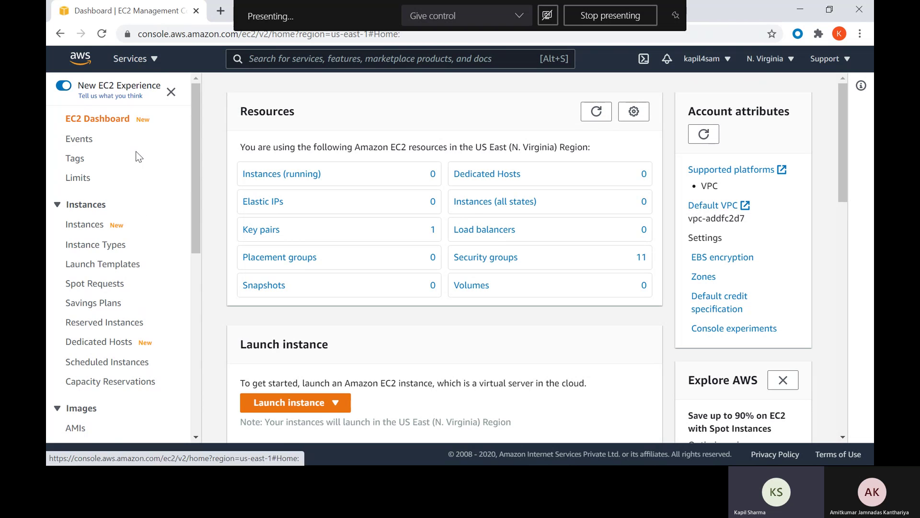
{"action": "scroll", "coordinate": [125, 230], "scroll_direction": "down", "scroll_amount": 5}
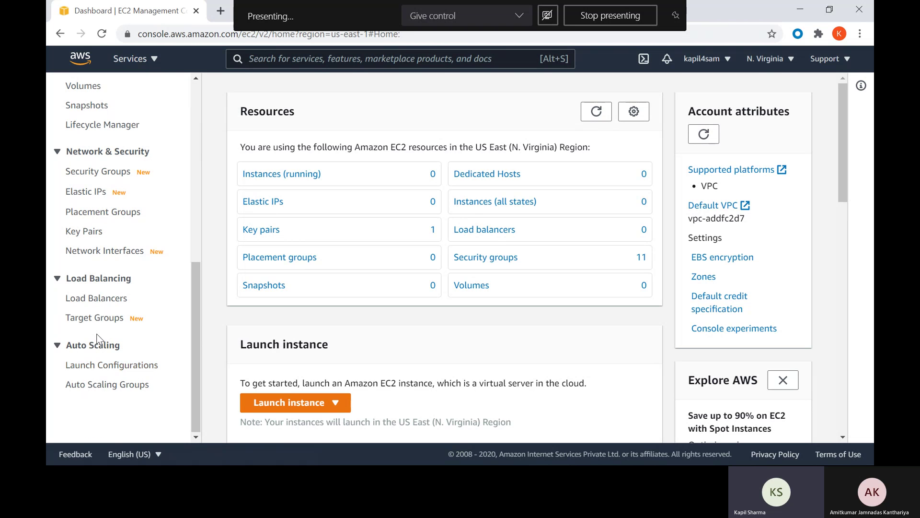
{"action": "left_click", "coordinate": [115, 368]}
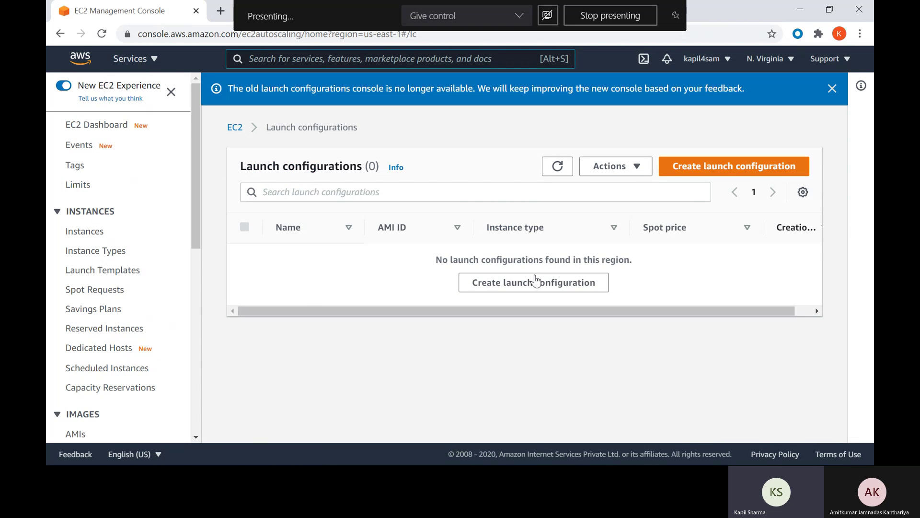
- Start a new launch configuration and name it MyFirstLaunchConfiguration
{"action": "left_click", "coordinate": [832, 88]}
{"action": "left_click", "coordinate": [524, 261]}
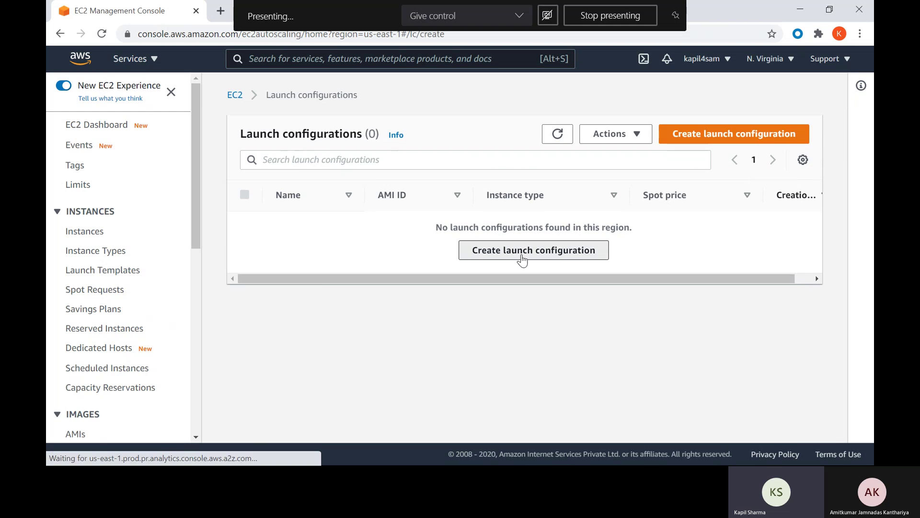
{"action": "scroll", "coordinate": [422, 259], "scroll_direction": "down", "scroll_amount": 1}
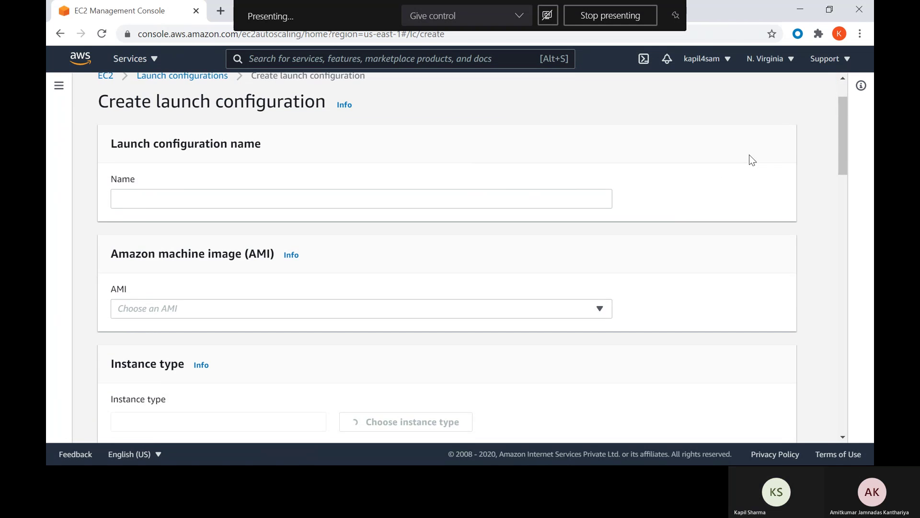
{"action": "scroll", "coordinate": [750, 154], "scroll_direction": "up", "scroll_amount": 1}
{"action": "scroll", "coordinate": [290, 258], "scroll_direction": "down", "scroll_amount": 3}
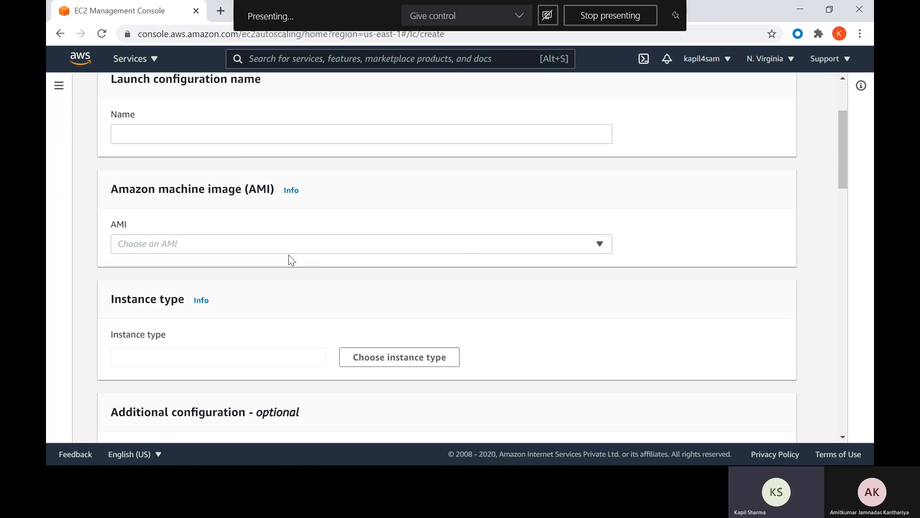
{"action": "left_click", "coordinate": [265, 138]}
{"action": "type", "text": "My"}
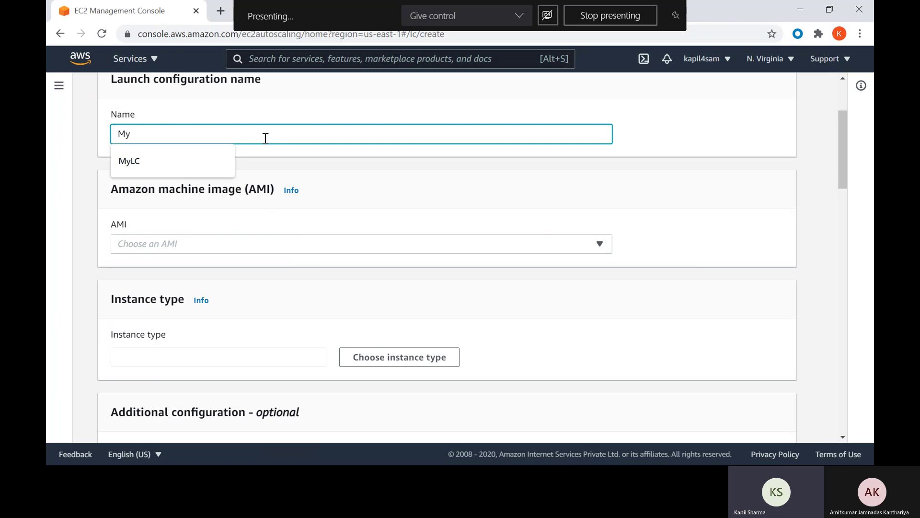
{"action": "type", "text": "FirstL"}
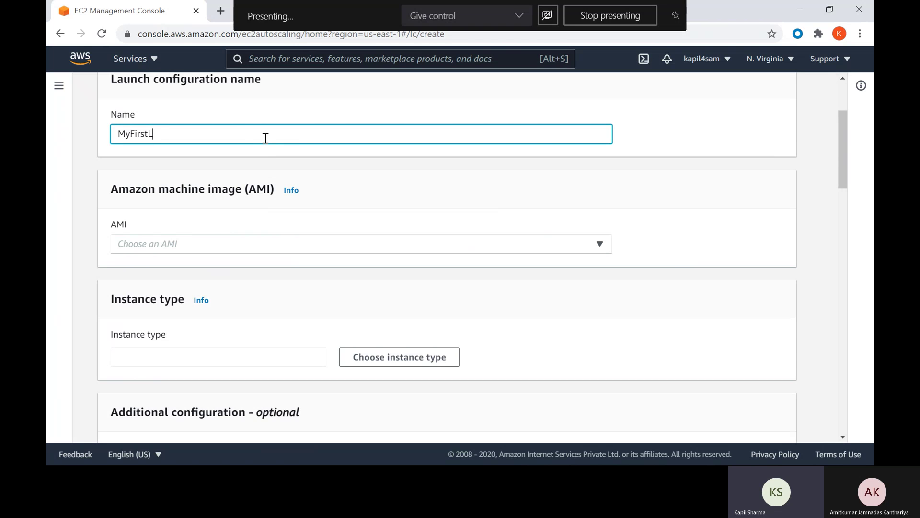
{"action": "type", "text": "aunchConfiguration"}
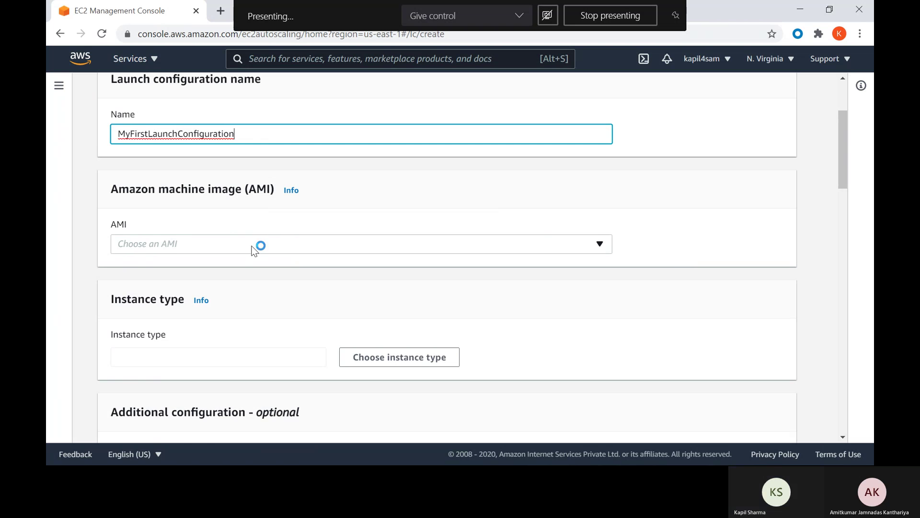
- Browse the AMIs offered for the launch configuration to look for a suitable image
{"action": "scroll", "coordinate": [254, 245], "scroll_direction": "down", "scroll_amount": 1}
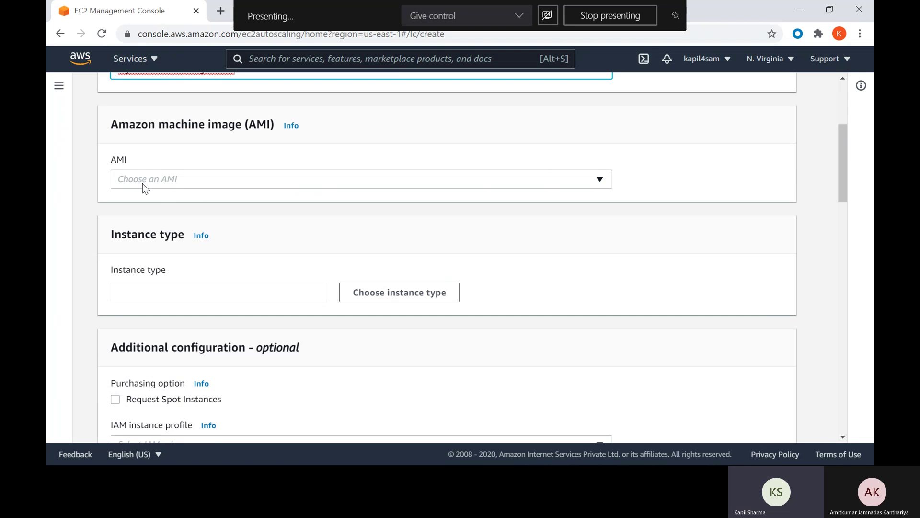
{"action": "left_click", "coordinate": [167, 178]}
{"action": "left_click", "coordinate": [169, 180]}
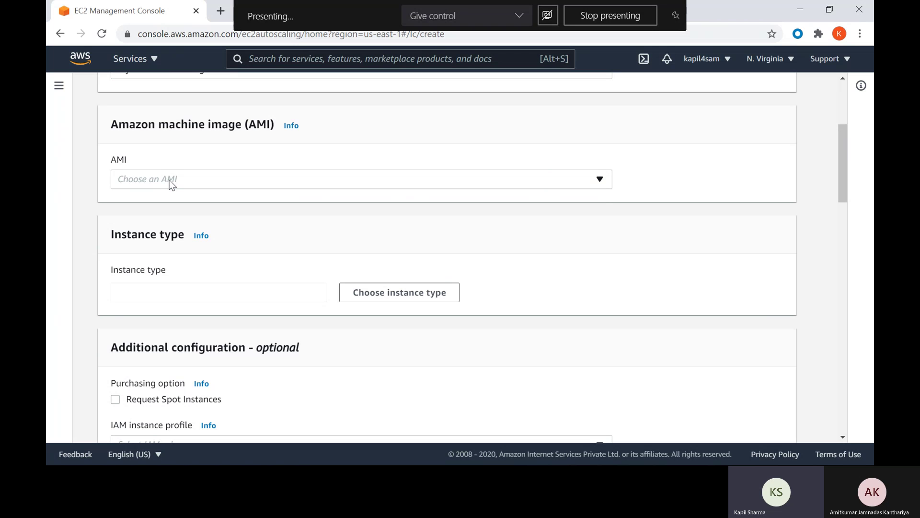
{"action": "left_click", "coordinate": [171, 179]}
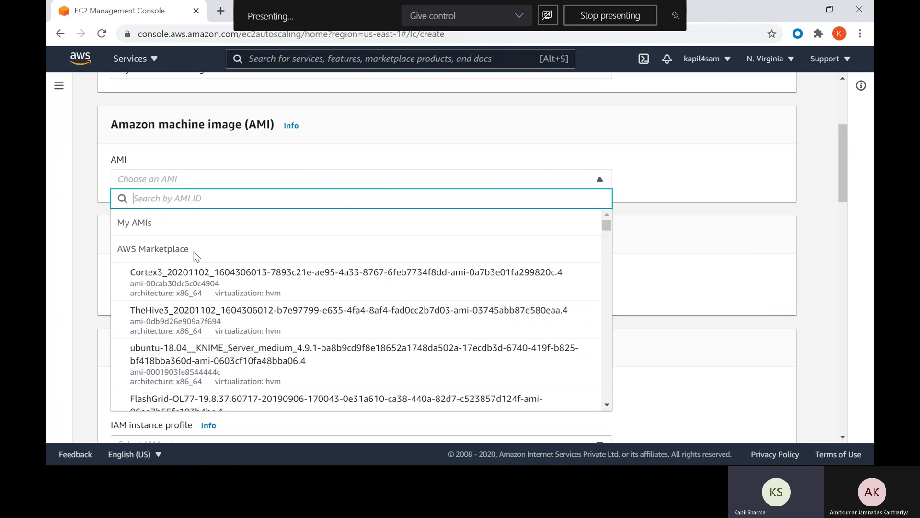
{"action": "scroll", "coordinate": [262, 294], "scroll_direction": "down", "scroll_amount": 5}
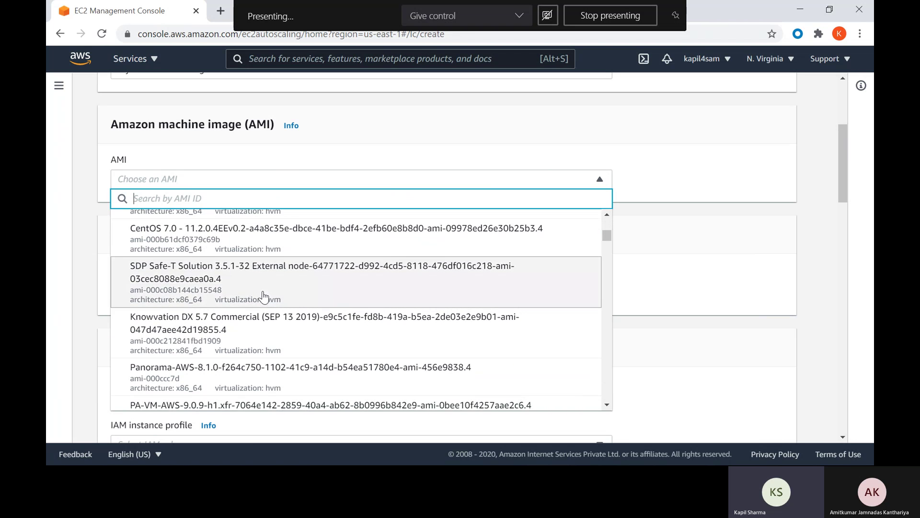
{"action": "scroll", "coordinate": [263, 298], "scroll_direction": "down", "scroll_amount": 6}
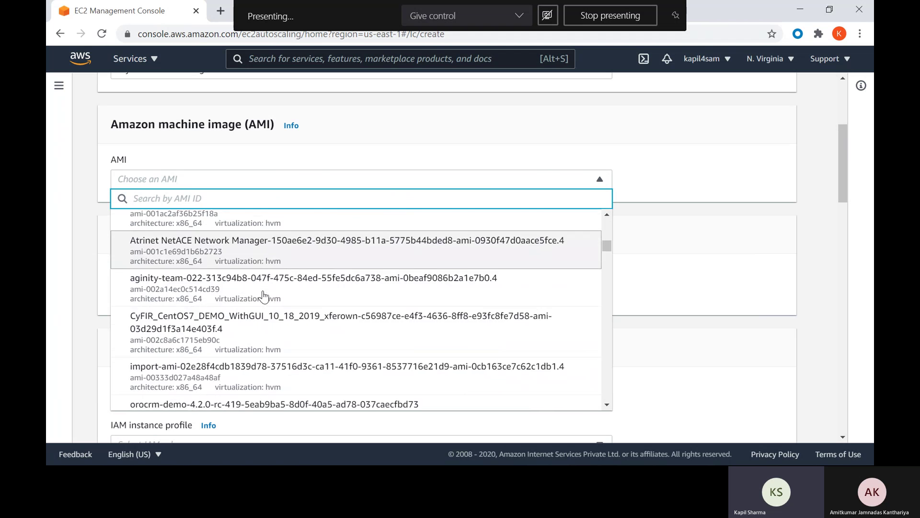
{"action": "scroll", "coordinate": [263, 297], "scroll_direction": "down", "scroll_amount": 6}
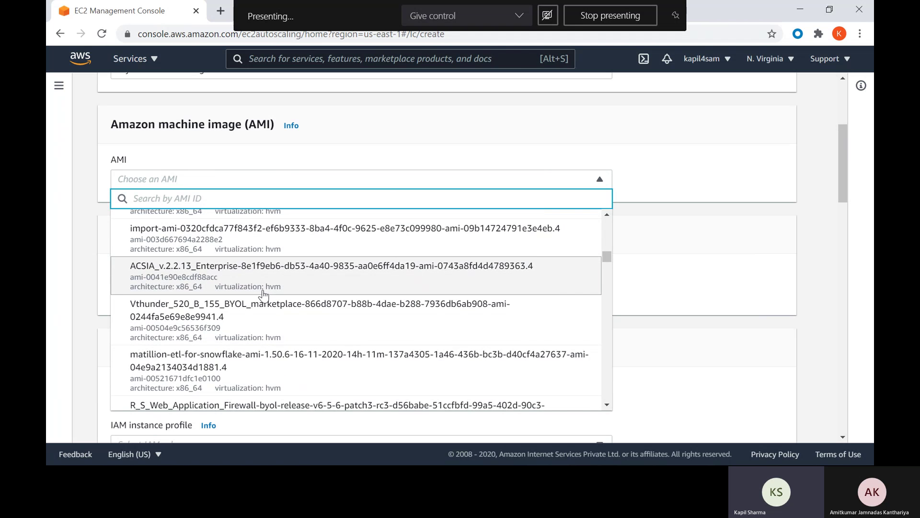
{"action": "scroll", "coordinate": [263, 294], "scroll_direction": "up", "scroll_amount": 6}
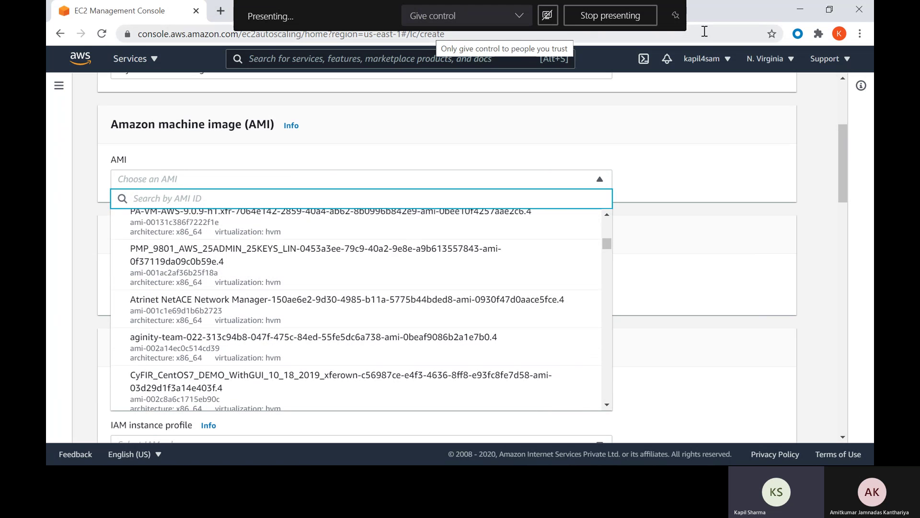
- Duplicate the browser tab and open the EC2 launch instance wizard in the copy
{"action": "right_click", "coordinate": [121, 11]}
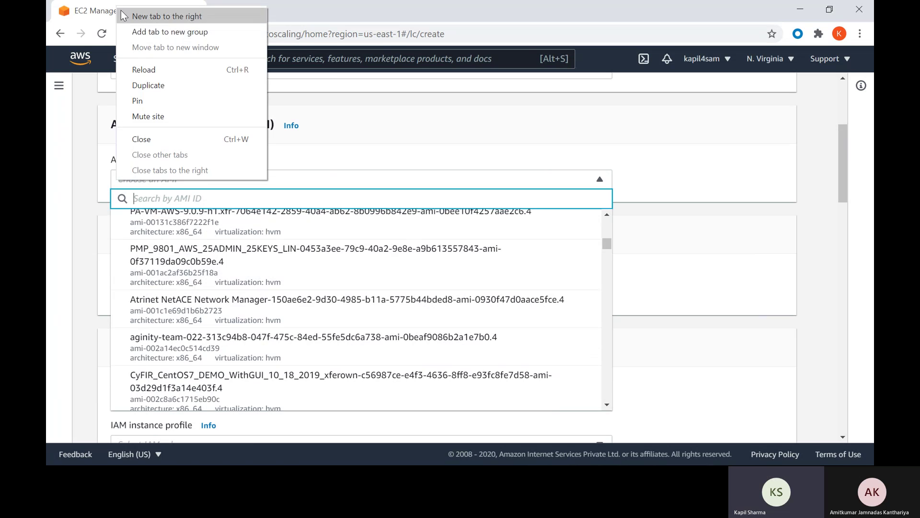
{"action": "left_click", "coordinate": [166, 87]}
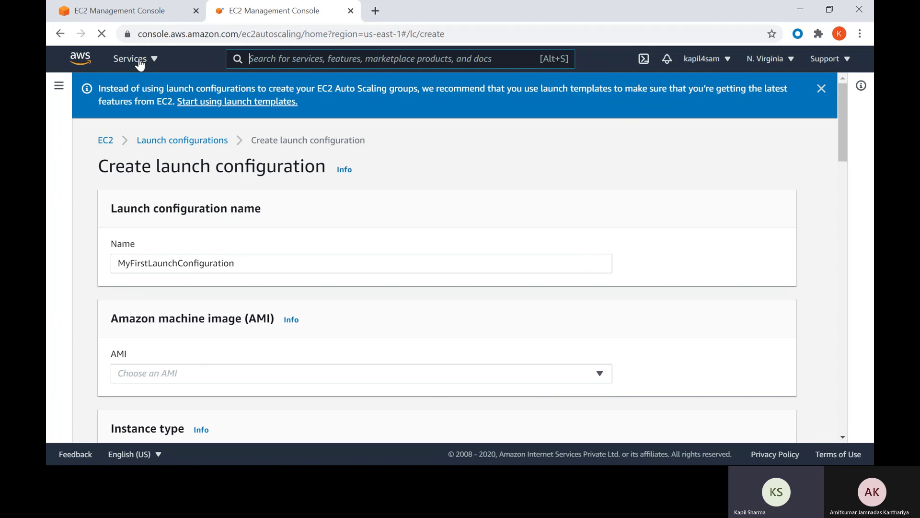
{"action": "left_click", "coordinate": [143, 68]}
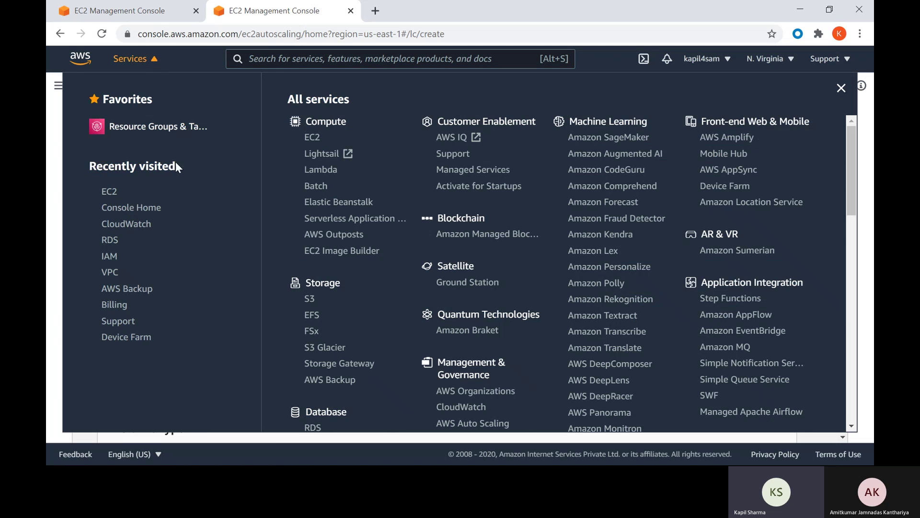
{"action": "left_click", "coordinate": [113, 192]}
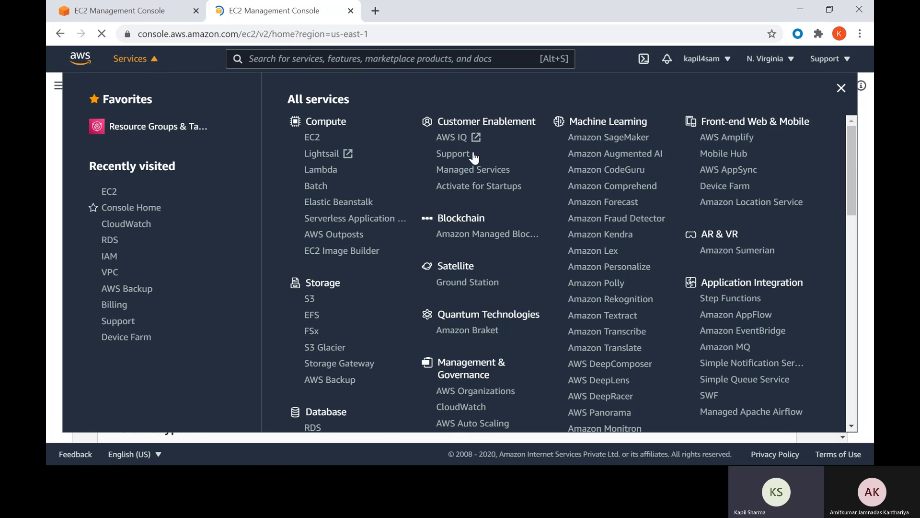
{"action": "left_click", "coordinate": [312, 136]}
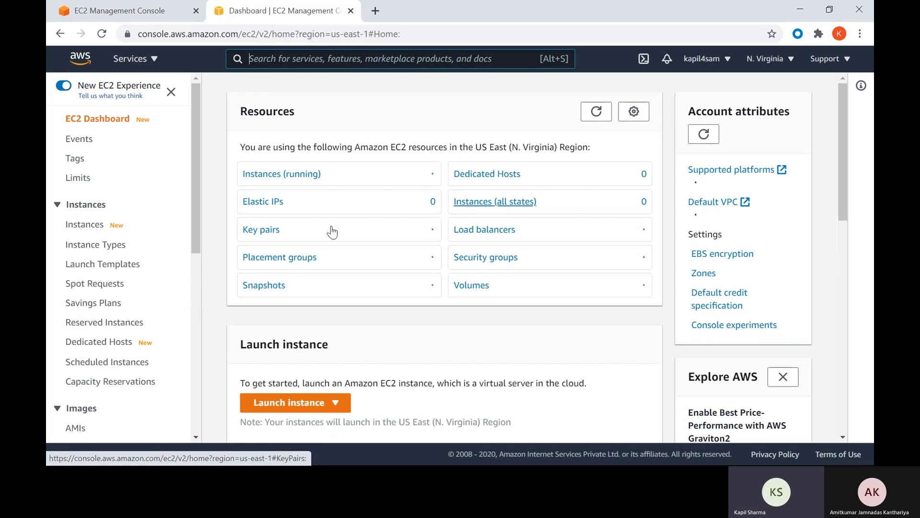
{"action": "left_click", "coordinate": [252, 182]}
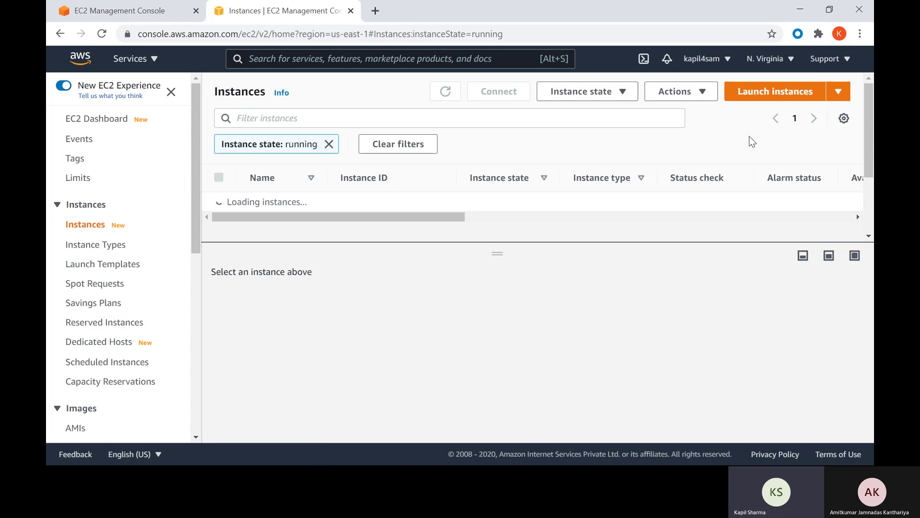
{"action": "left_click", "coordinate": [780, 91]}
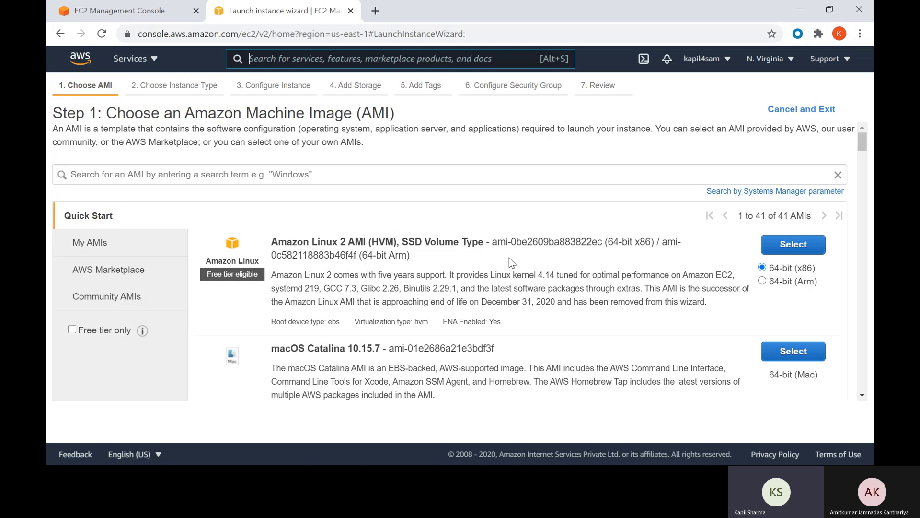
- Copy the Amazon Linux 2 64-bit x86 AMI ID, ami-0be2609ba883822ec, and select that image as the launch configuration's AMI
{"action": "left_click_drag", "start_coordinate": [492, 242], "coordinate": [603, 239]}
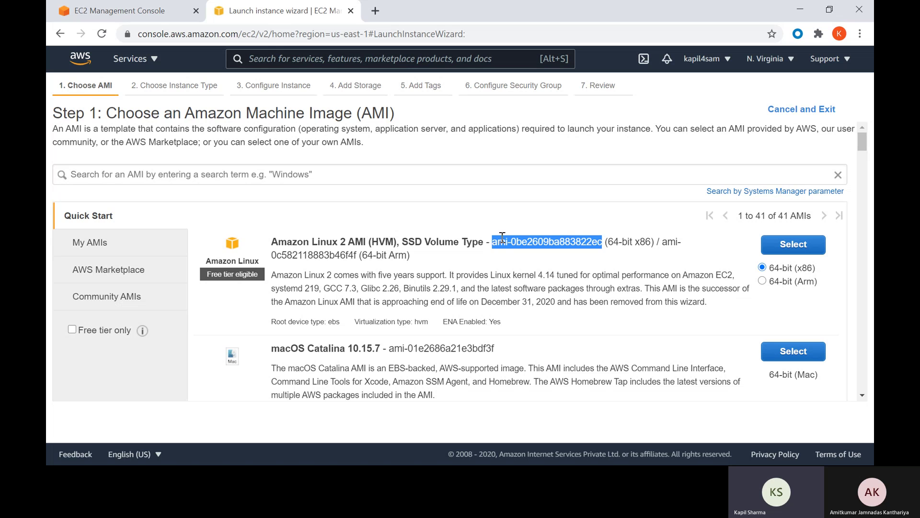
{"action": "right_click", "coordinate": [548, 237]}
{"action": "left_click", "coordinate": [559, 247]}
{"action": "left_click", "coordinate": [116, 12]}
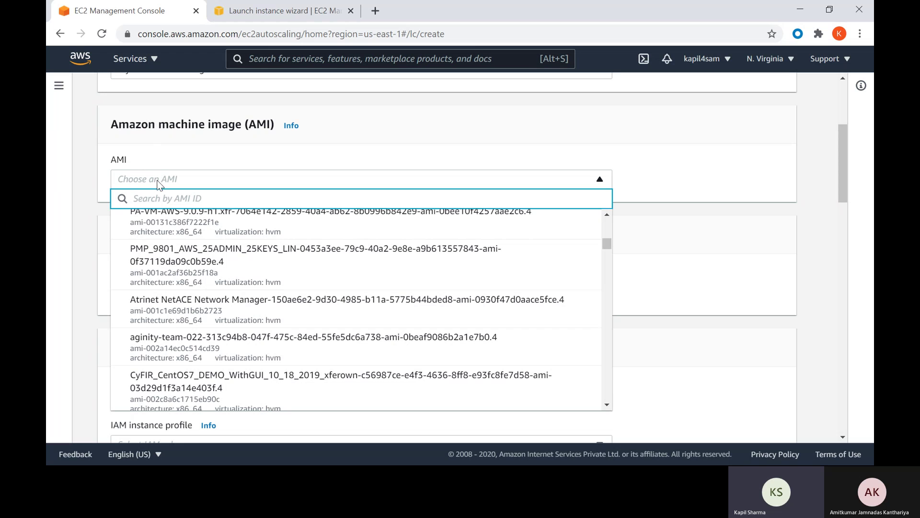
{"action": "key", "text": "ctrl+v"}
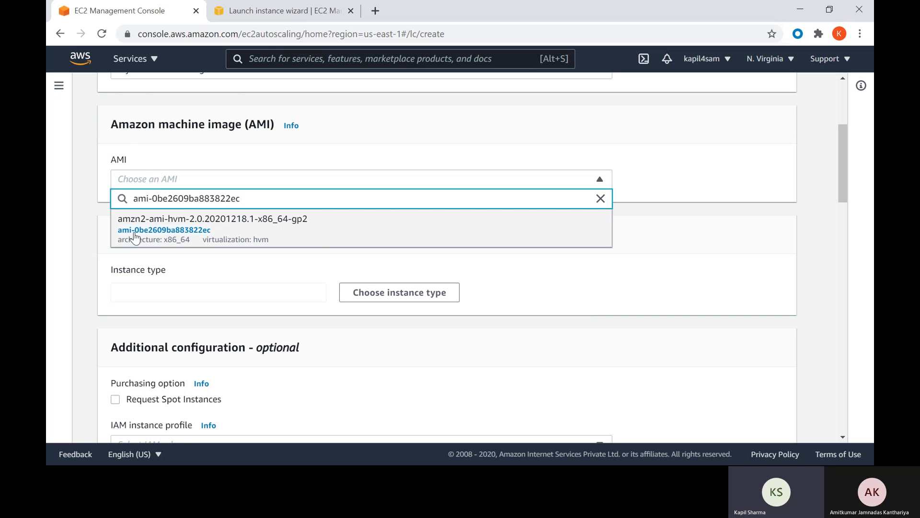
{"action": "left_click", "coordinate": [240, 224]}
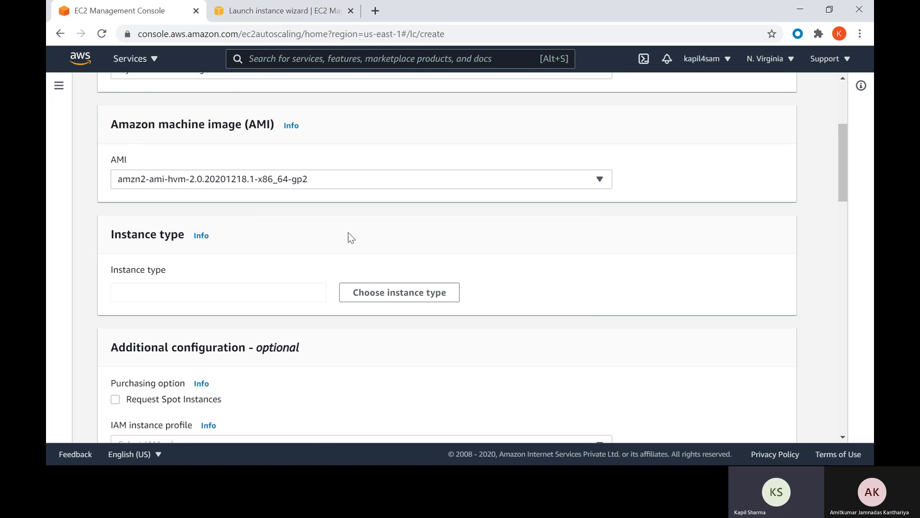
- Filter the instance types by t2 and choose t2.micro for the launch configuration
{"action": "scroll", "coordinate": [350, 239], "scroll_direction": "down", "scroll_amount": 2}
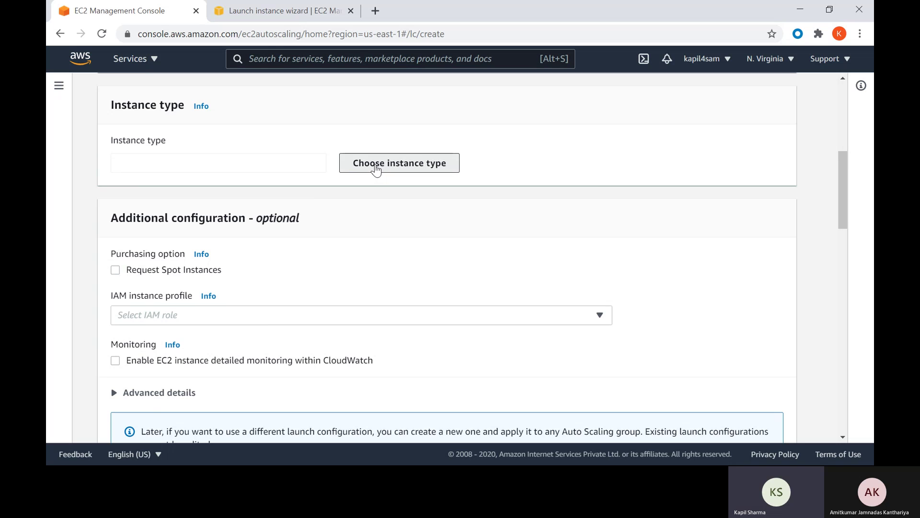
{"action": "left_click", "coordinate": [381, 168]}
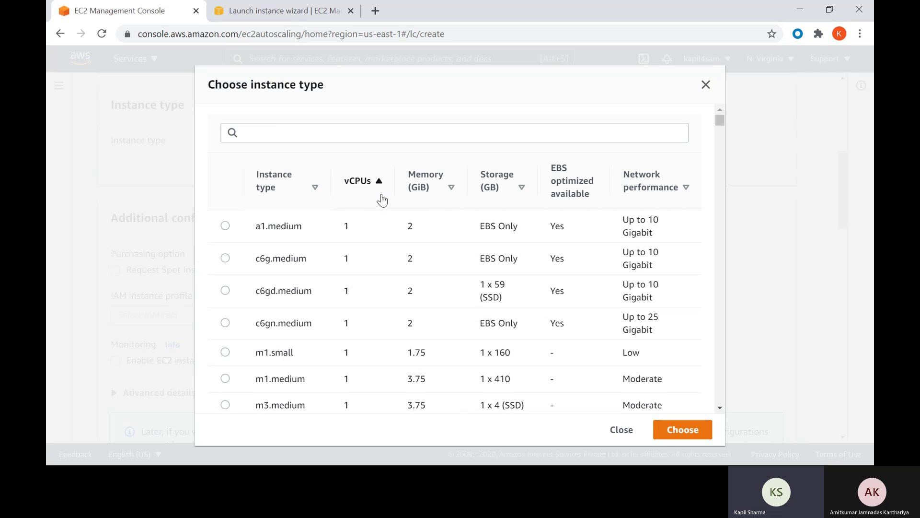
{"action": "left_click", "coordinate": [272, 135]}
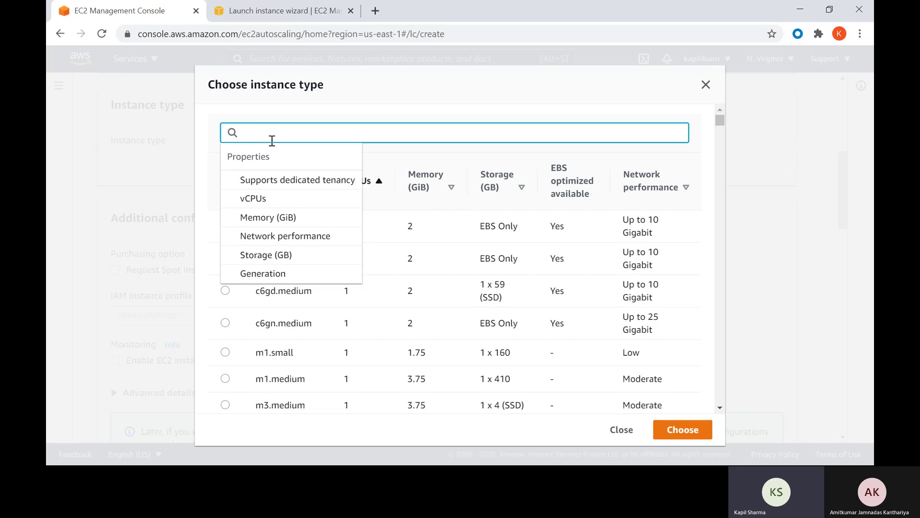
{"action": "type", "text": "t2"}
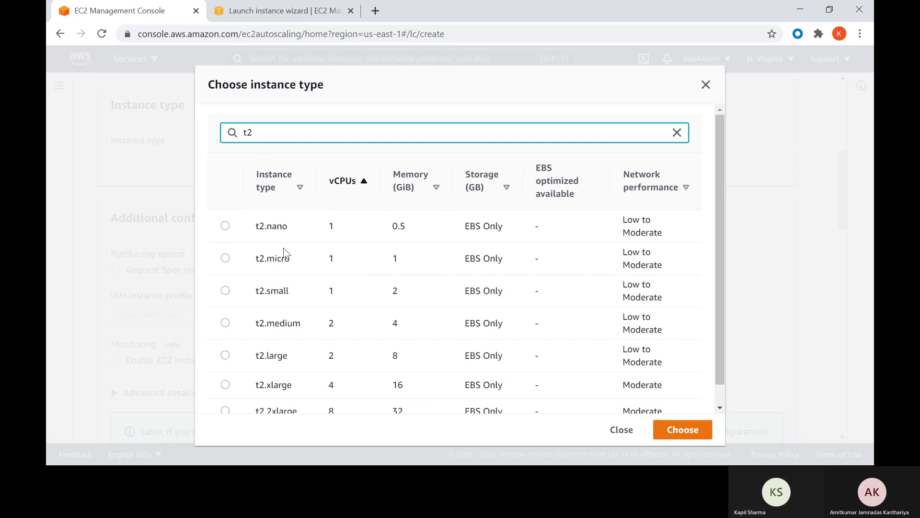
{"action": "left_click", "coordinate": [227, 259]}
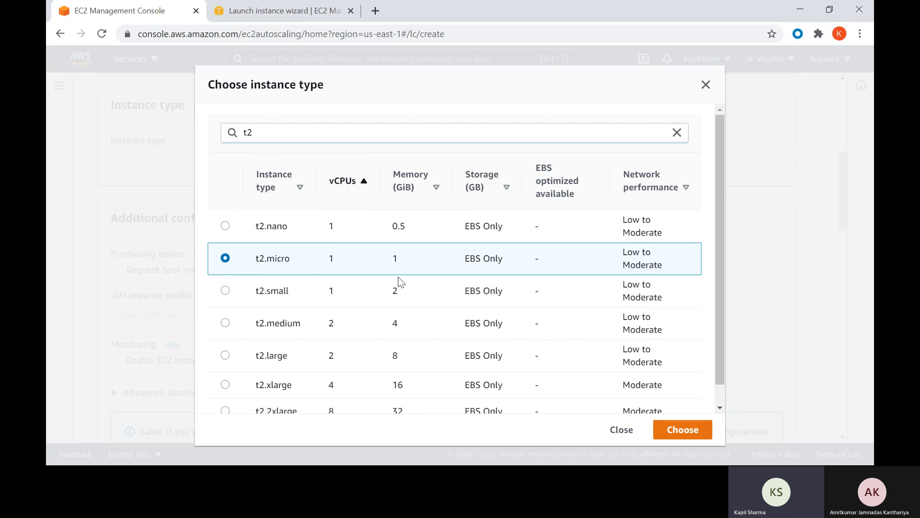
{"action": "left_click", "coordinate": [680, 433]}
- Enable the Spot Instances request to view its pricing options, and turn it off again
{"action": "scroll", "coordinate": [260, 256], "scroll_direction": "down", "scroll_amount": 3}
{"action": "scroll", "coordinate": [184, 183], "scroll_direction": "up", "scroll_amount": 1}
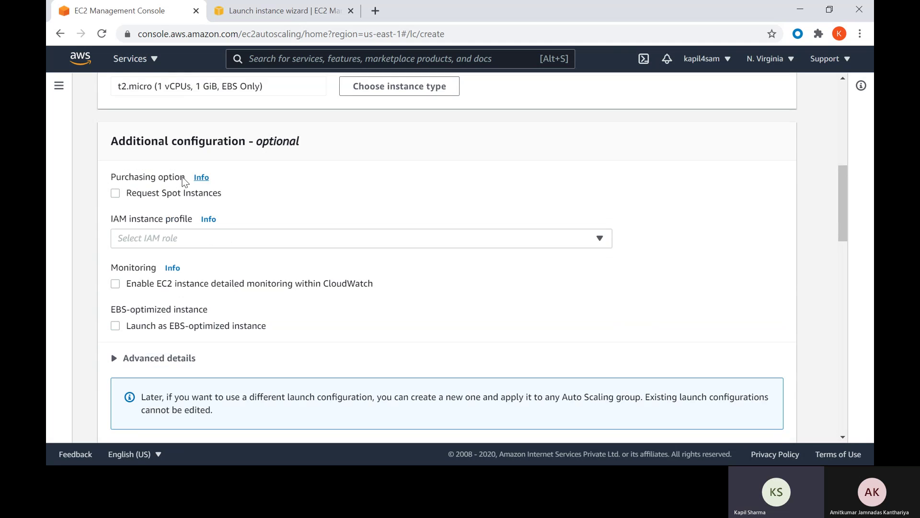
{"action": "scroll", "coordinate": [184, 183], "scroll_direction": "up", "scroll_amount": 2}
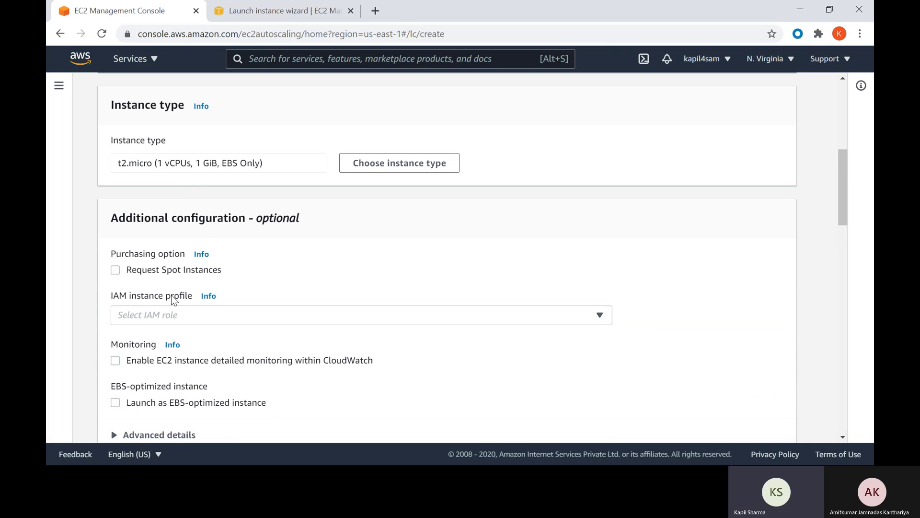
{"action": "scroll", "coordinate": [171, 294], "scroll_direction": "down", "scroll_amount": 3}
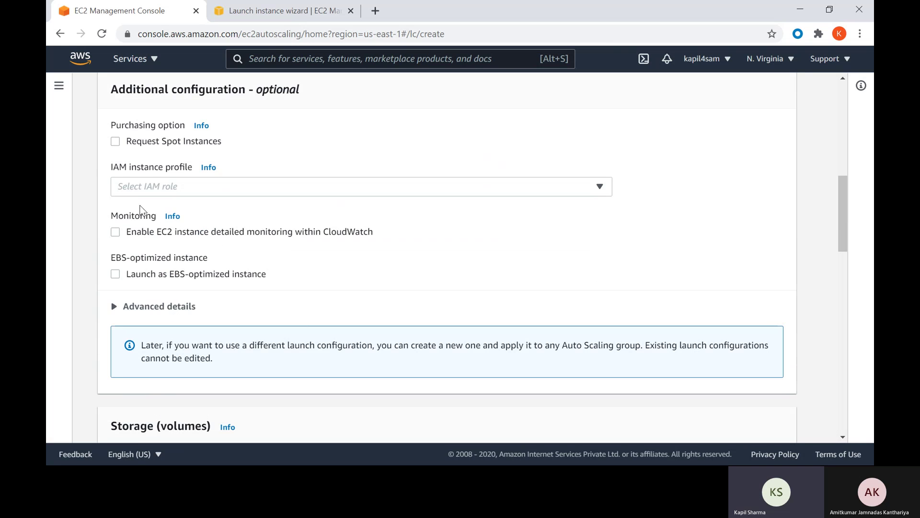
{"action": "left_click", "coordinate": [115, 143]}
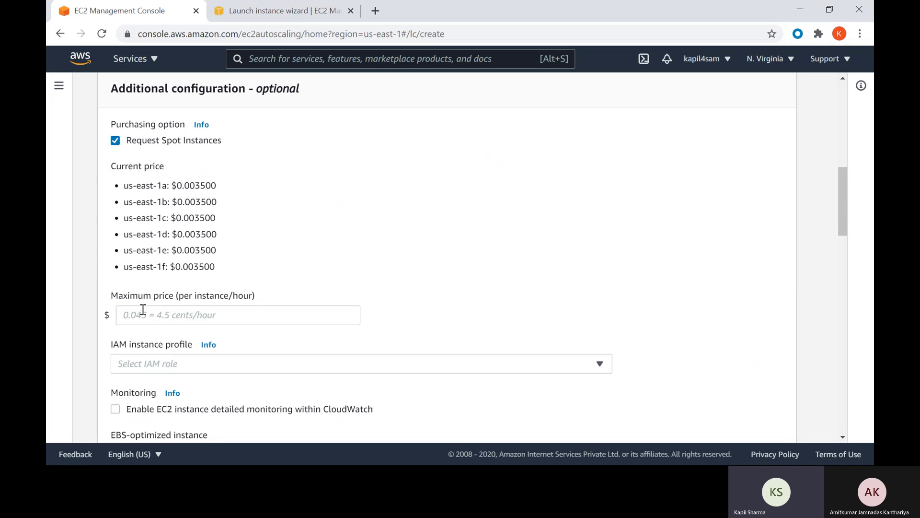
{"action": "left_click", "coordinate": [115, 142]}
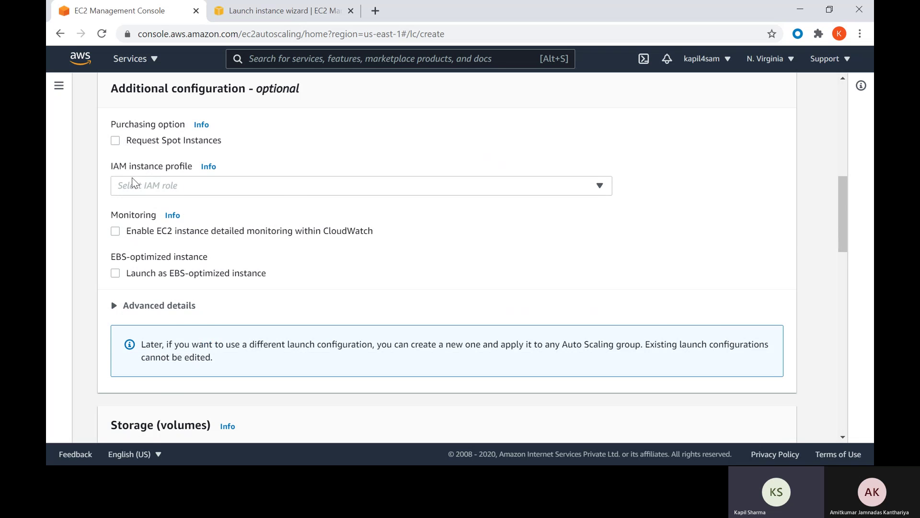
- Expand the advanced details, copy the whole ec2-basics.sh script from Notepad and paste it as text into the user data
{"action": "scroll", "coordinate": [143, 247], "scroll_direction": "down", "scroll_amount": 1}
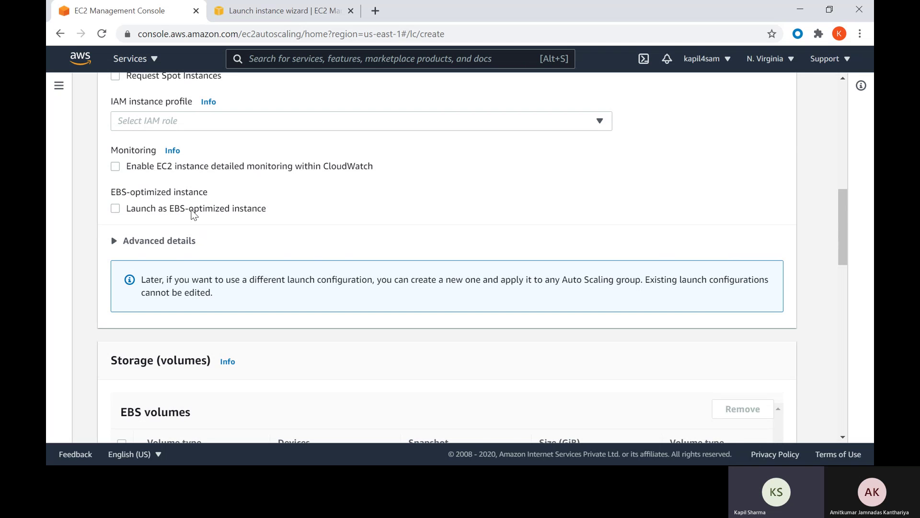
{"action": "scroll", "coordinate": [160, 205], "scroll_direction": "down", "scroll_amount": 3}
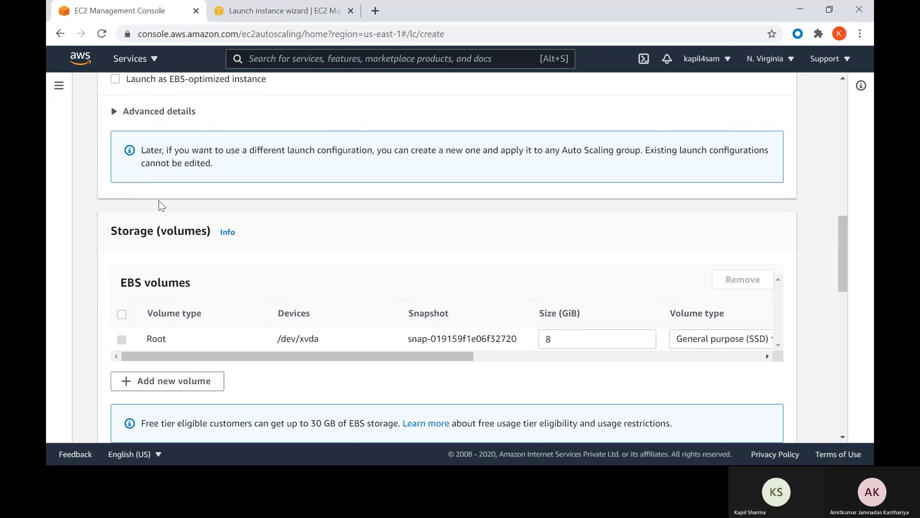
{"action": "left_click", "coordinate": [137, 115]}
{"action": "scroll", "coordinate": [220, 398], "scroll_direction": "down", "scroll_amount": 2}
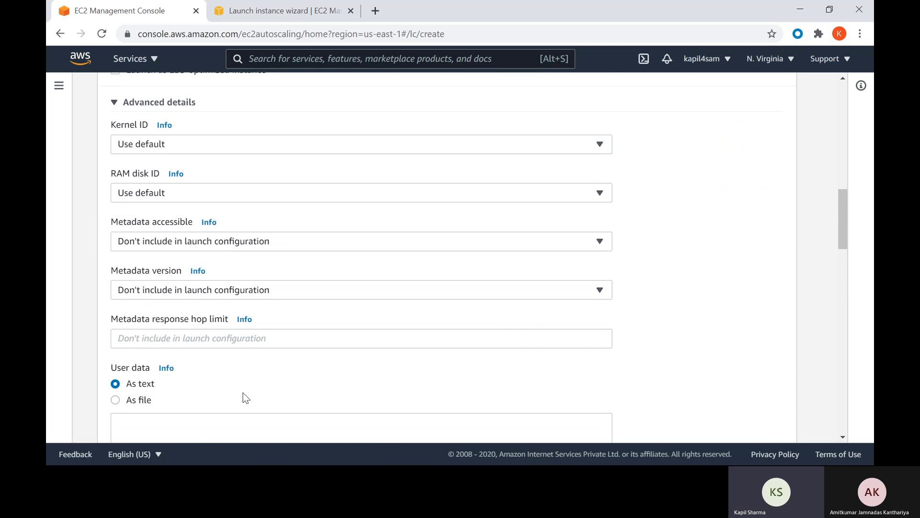
{"action": "left_click", "coordinate": [213, 308]}
{"action": "key", "text": "alt+Tab"}
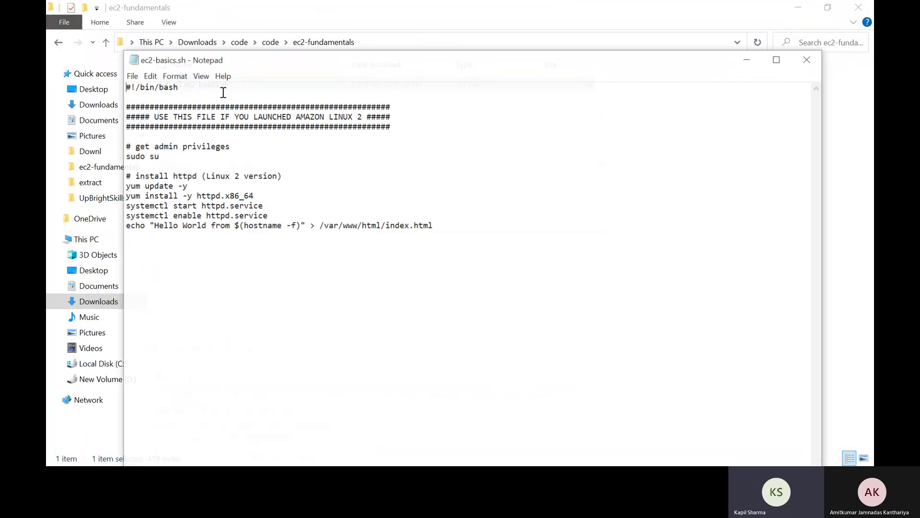
{"action": "left_click_drag", "start_coordinate": [455, 228], "coordinate": [107, 79]}
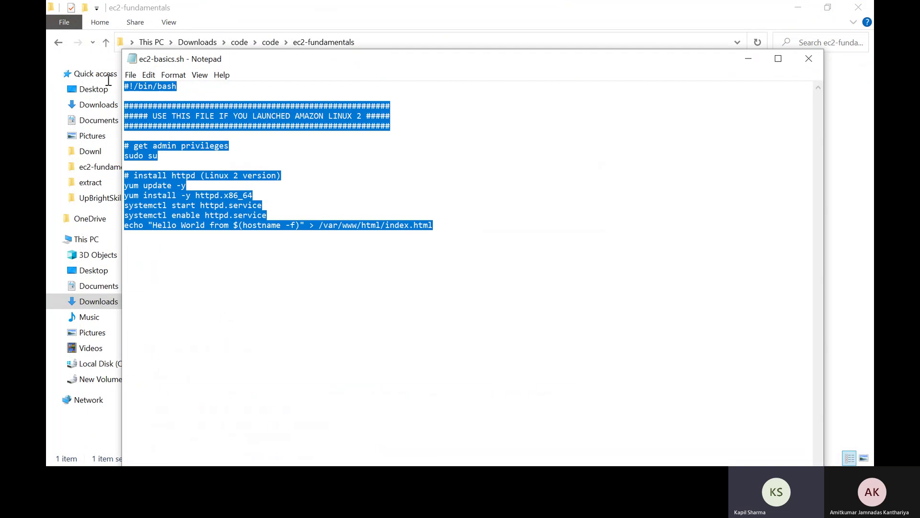
{"action": "left_click", "coordinate": [749, 59]}
{"action": "left_click", "coordinate": [800, 7]}
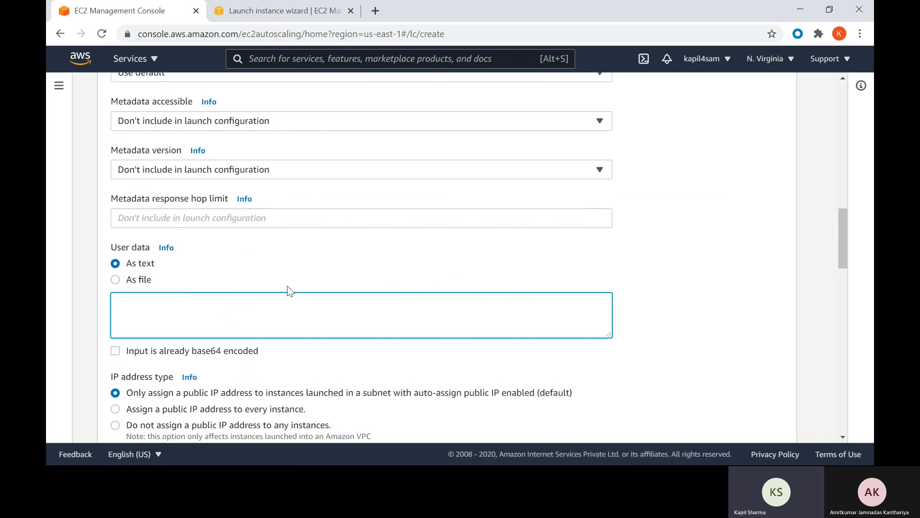
{"action": "key", "text": "ctrl+v"}
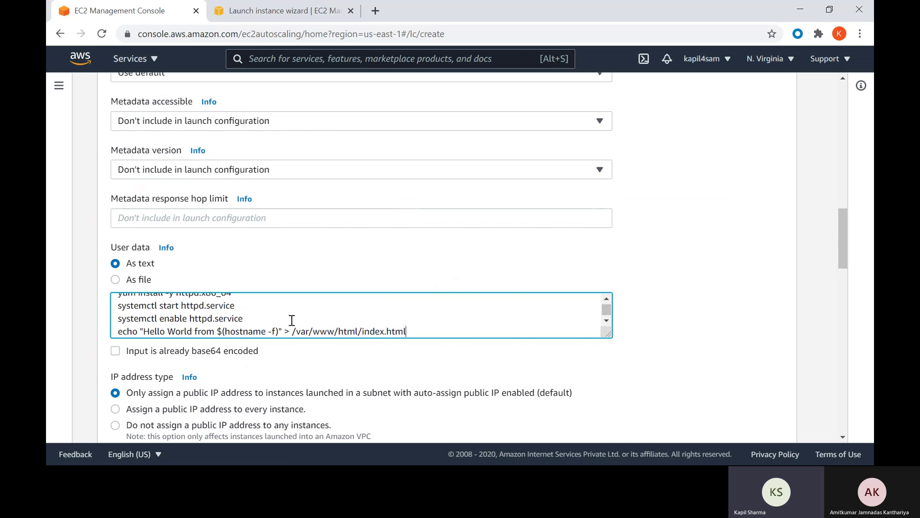
- Review the launch configuration from its name, AMI and instance type through the advanced details, user data and IP address type
{"action": "scroll", "coordinate": [213, 238], "scroll_direction": "up", "scroll_amount": 1}
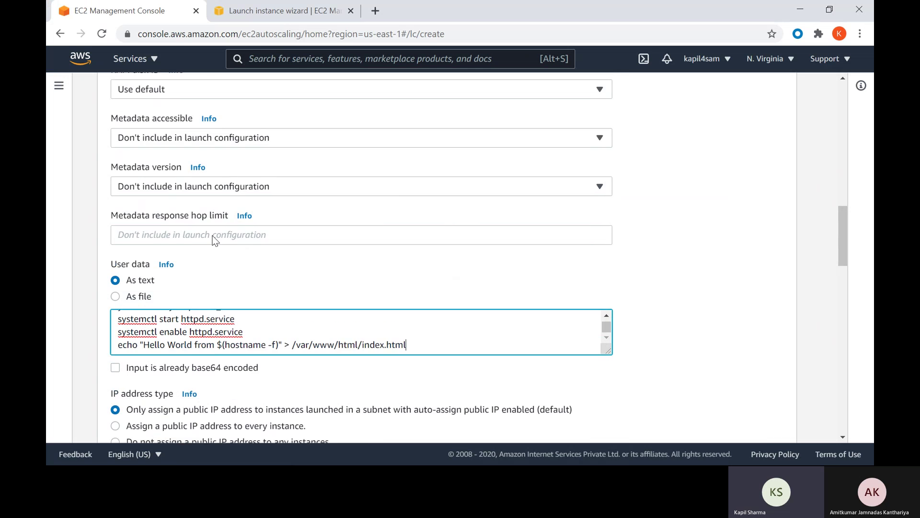
{"action": "scroll", "coordinate": [212, 235], "scroll_direction": "up", "scroll_amount": 20}
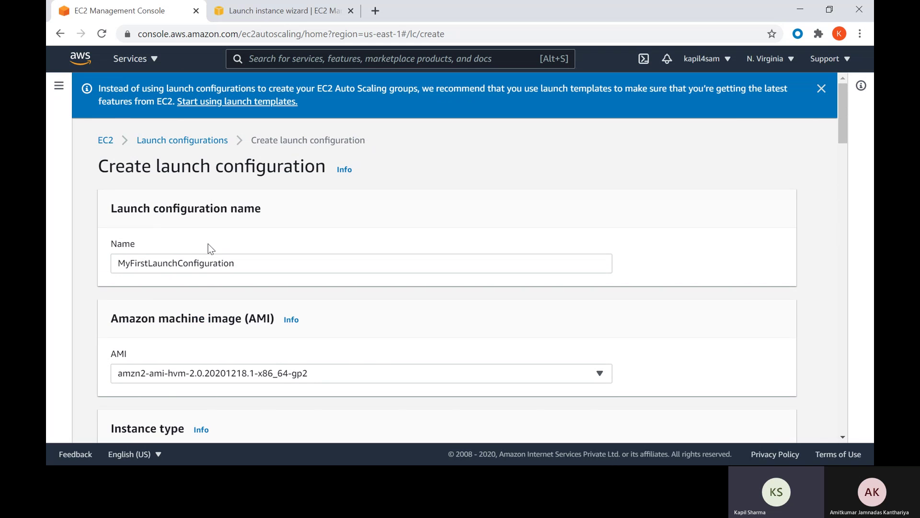
{"action": "scroll", "coordinate": [163, 288], "scroll_direction": "down", "scroll_amount": 4}
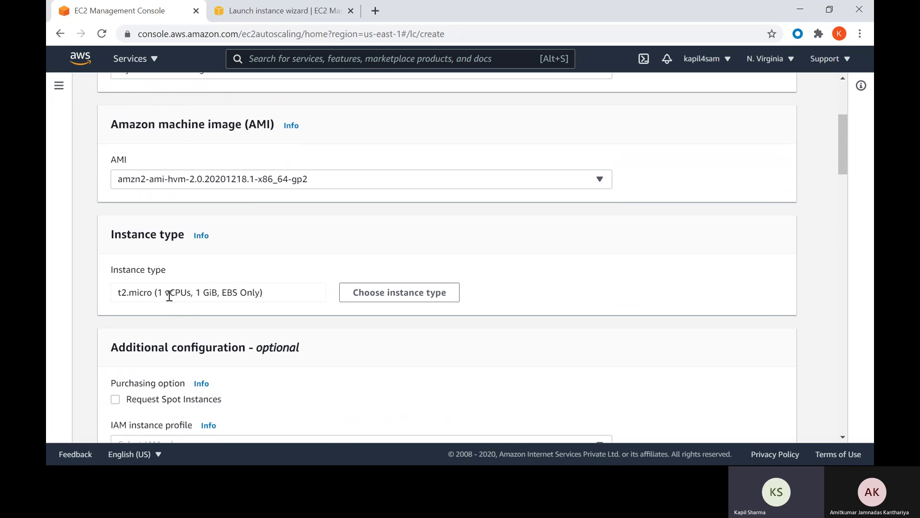
{"action": "scroll", "coordinate": [249, 192], "scroll_direction": "down", "scroll_amount": 3}
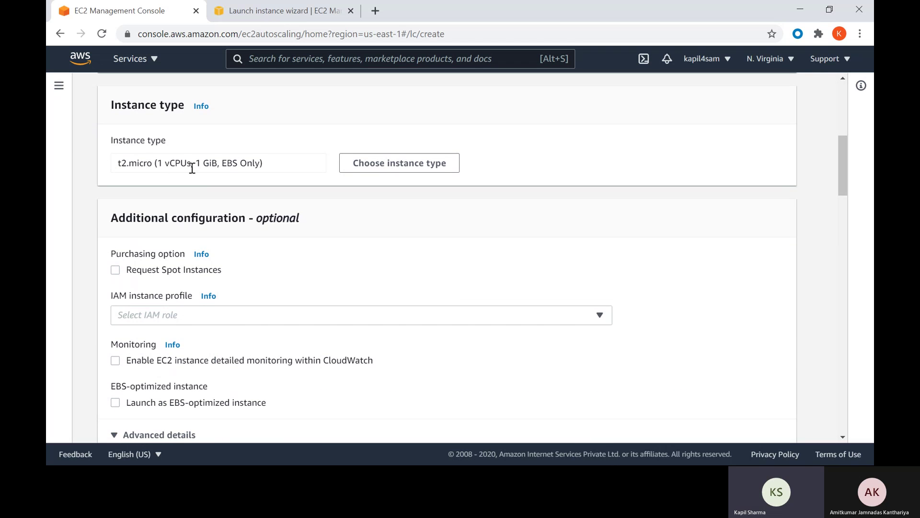
{"action": "scroll", "coordinate": [239, 178], "scroll_direction": "down", "scroll_amount": 4}
{"action": "scroll", "coordinate": [239, 179], "scroll_direction": "down", "scroll_amount": 4}
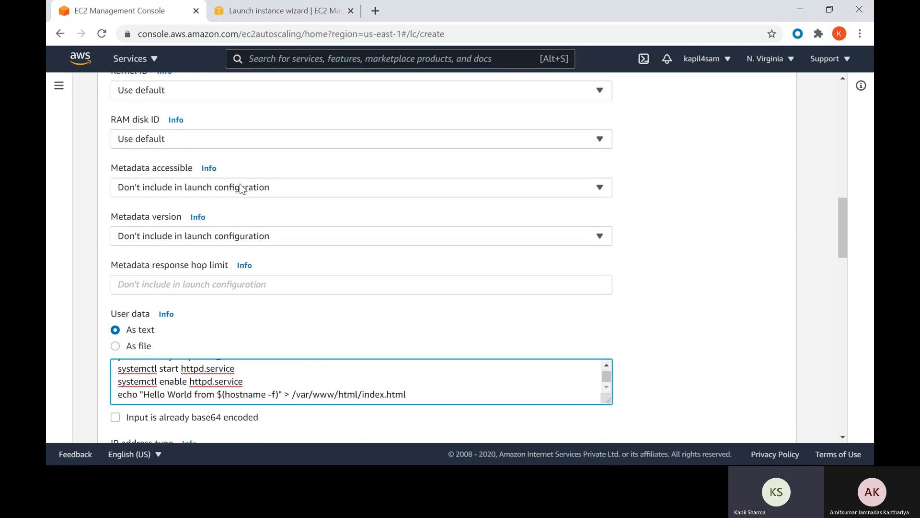
{"action": "scroll", "coordinate": [174, 383], "scroll_direction": "up", "scroll_amount": 3}
{"action": "scroll", "coordinate": [173, 385], "scroll_direction": "down", "scroll_amount": 3}
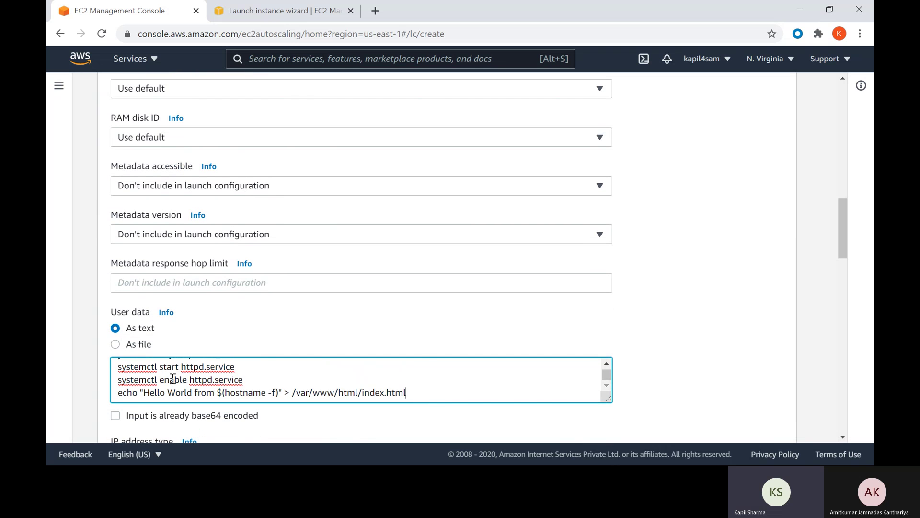
{"action": "scroll", "coordinate": [173, 381], "scroll_direction": "up", "scroll_amount": 4}
{"action": "scroll", "coordinate": [171, 379], "scroll_direction": "down", "scroll_amount": 4}
{"action": "scroll", "coordinate": [170, 376], "scroll_direction": "up", "scroll_amount": 3}
{"action": "scroll", "coordinate": [170, 375], "scroll_direction": "down", "scroll_amount": 3}
{"action": "scroll", "coordinate": [374, 386], "scroll_direction": "down", "scroll_amount": 1}
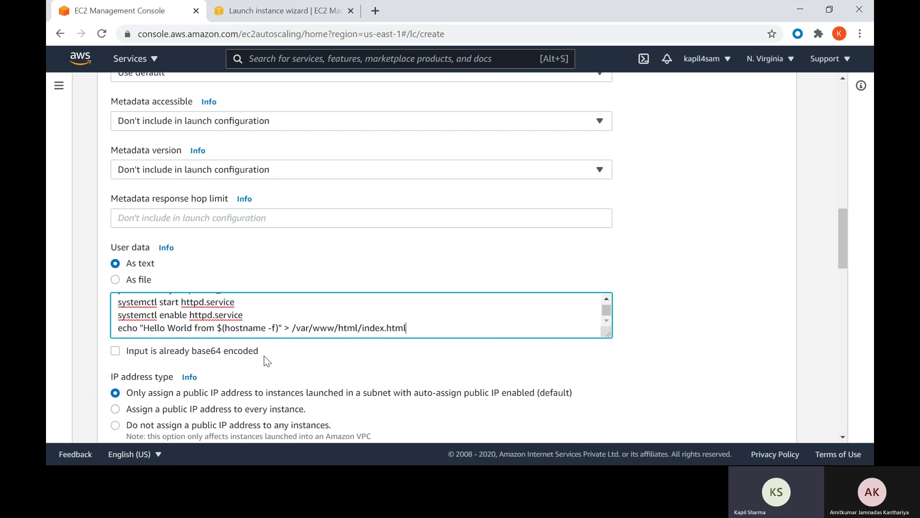
{"action": "scroll", "coordinate": [242, 367], "scroll_direction": "down", "scroll_amount": 1}
{"action": "scroll", "coordinate": [240, 365], "scroll_direction": "down", "scroll_amount": 2}
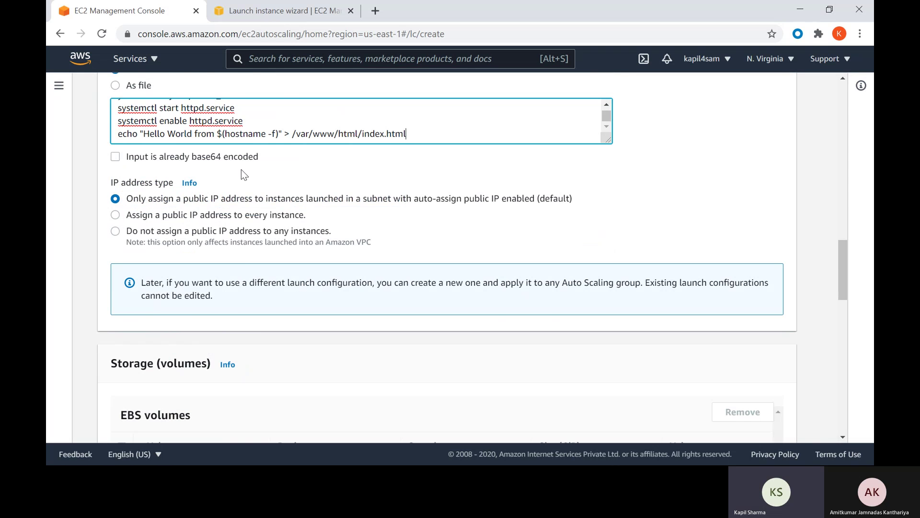
- Examine the root EBS volume's size, volume type and IOPS settings in the storage section
{"action": "scroll", "coordinate": [191, 245], "scroll_direction": "down", "scroll_amount": 2}
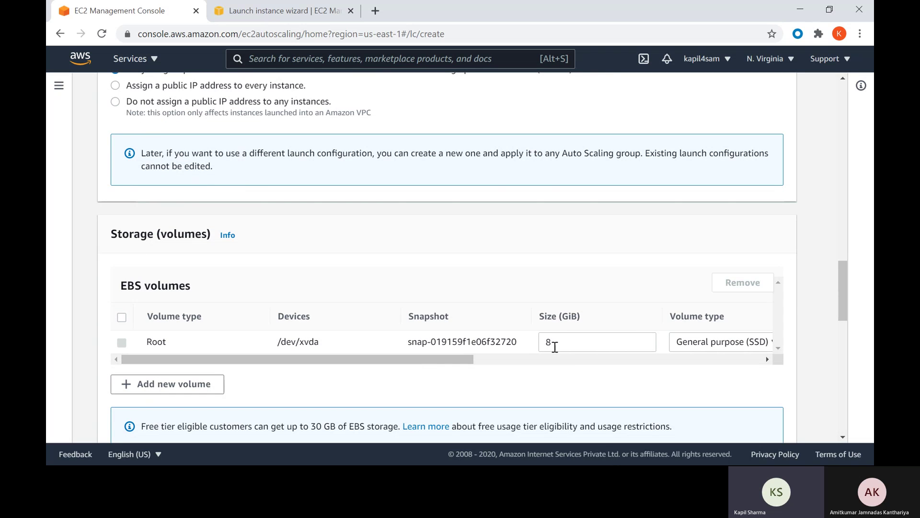
{"action": "left_click_drag", "start_coordinate": [534, 343], "coordinate": [569, 341]}
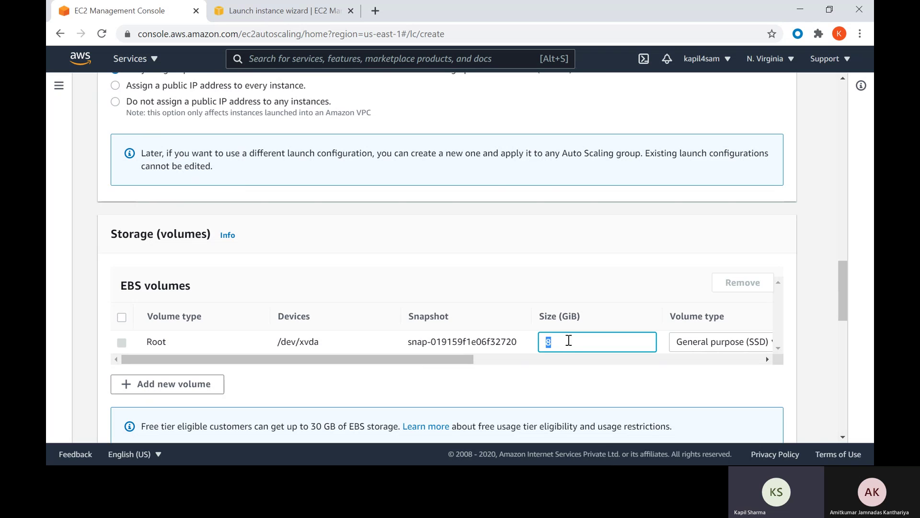
{"action": "left_click", "coordinate": [641, 289]}
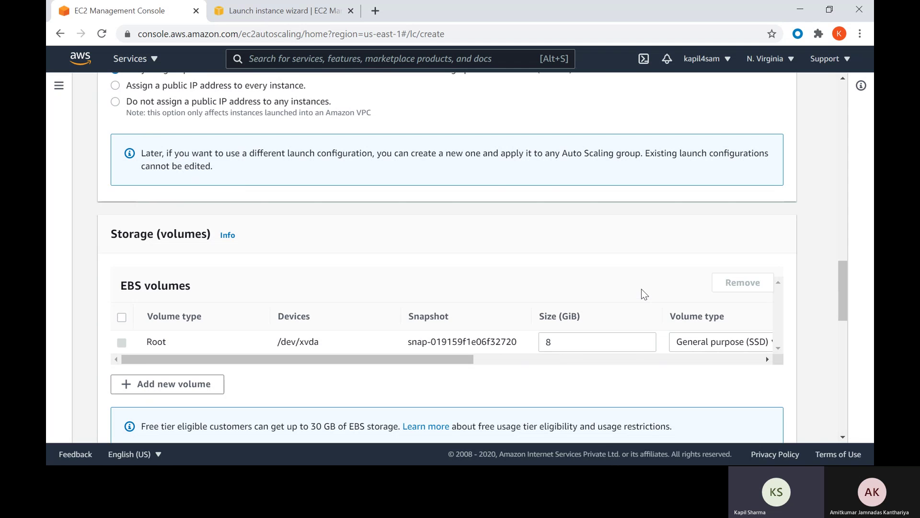
{"action": "double_click", "coordinate": [555, 340]}
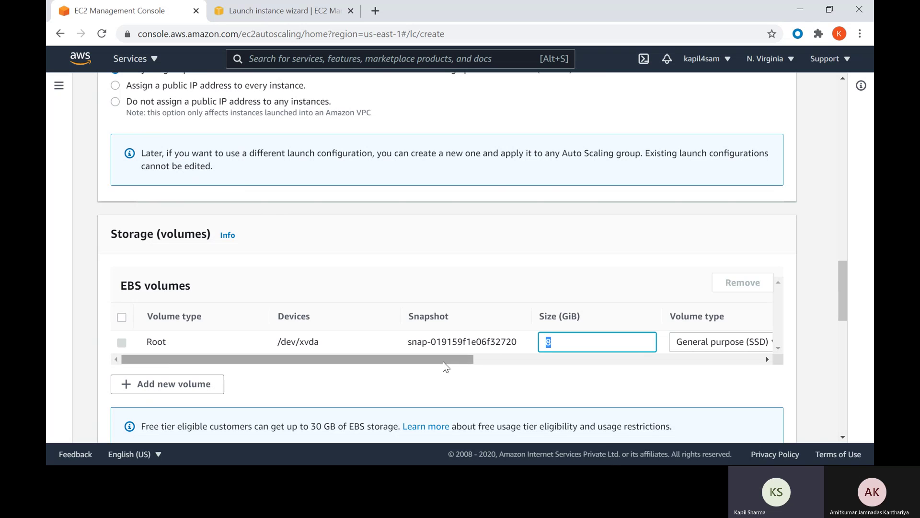
{"action": "left_click_drag", "start_coordinate": [443, 361], "coordinate": [555, 361]}
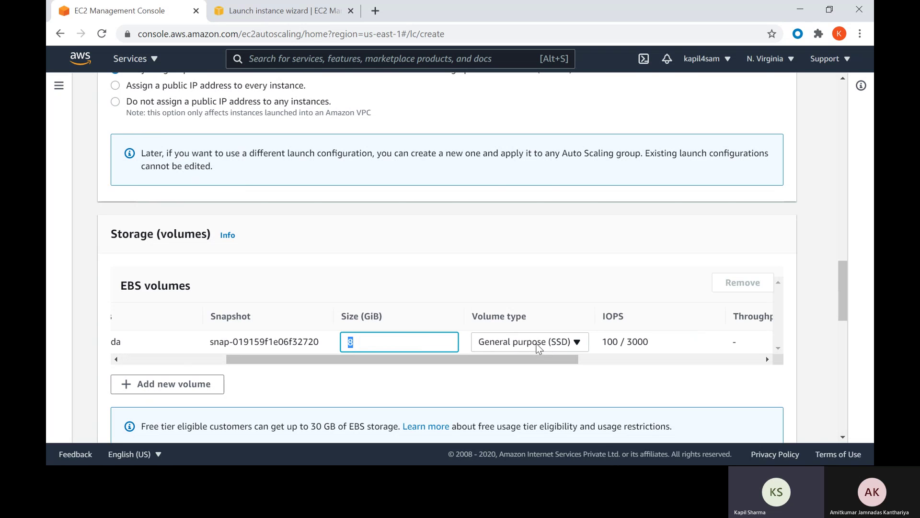
{"action": "left_click", "coordinate": [538, 343]}
{"action": "left_click", "coordinate": [537, 344]}
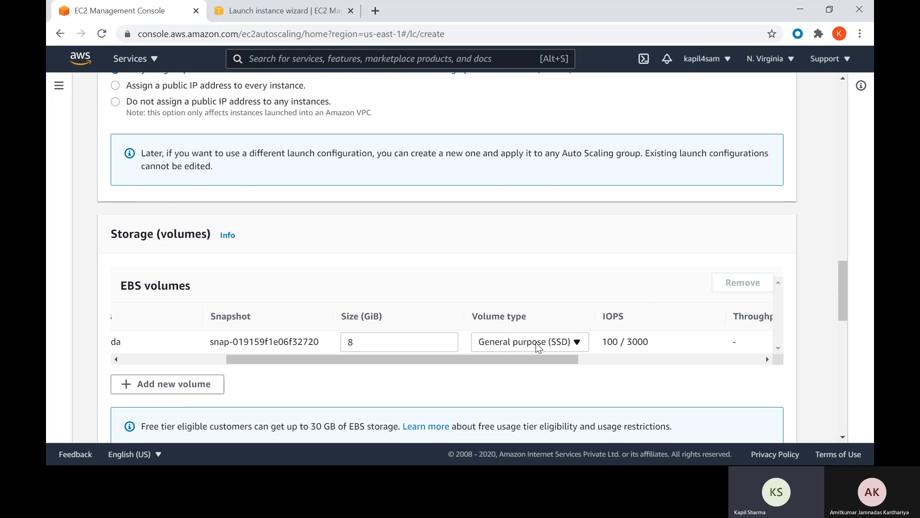
{"action": "left_click_drag", "start_coordinate": [445, 360], "coordinate": [277, 393]}
- Assign the existing security group MyFirstSecurityGroup to the launch configuration instead of creating a new one
{"action": "scroll", "coordinate": [274, 392], "scroll_direction": "down", "scroll_amount": 3}
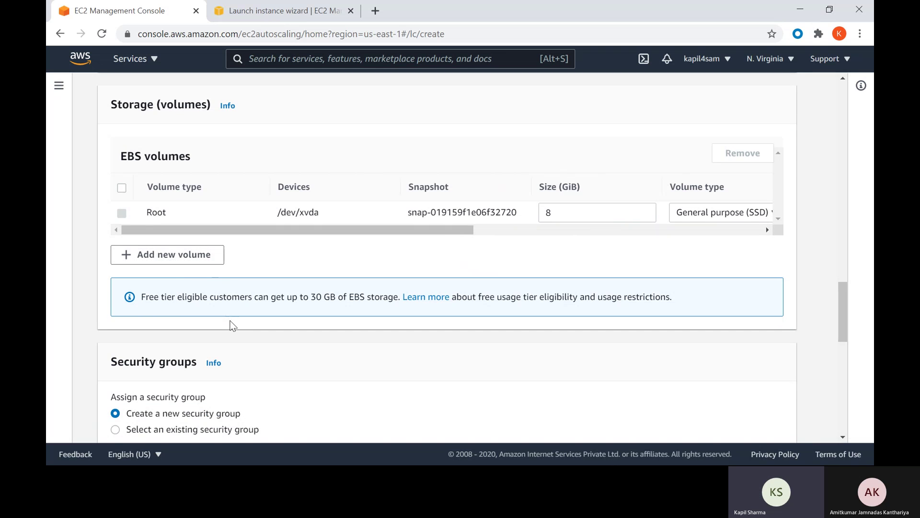
{"action": "scroll", "coordinate": [232, 325], "scroll_direction": "down", "scroll_amount": 2}
{"action": "scroll", "coordinate": [168, 288], "scroll_direction": "down", "scroll_amount": 1}
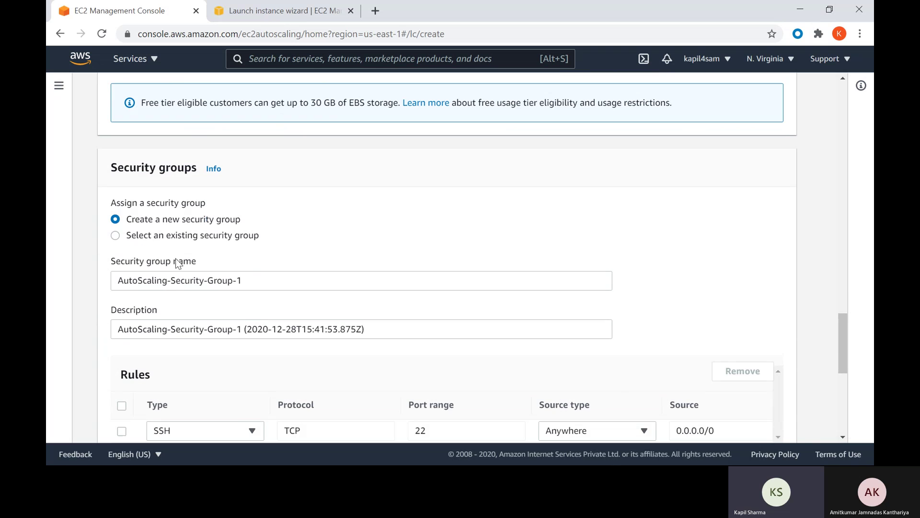
{"action": "left_click", "coordinate": [163, 235]}
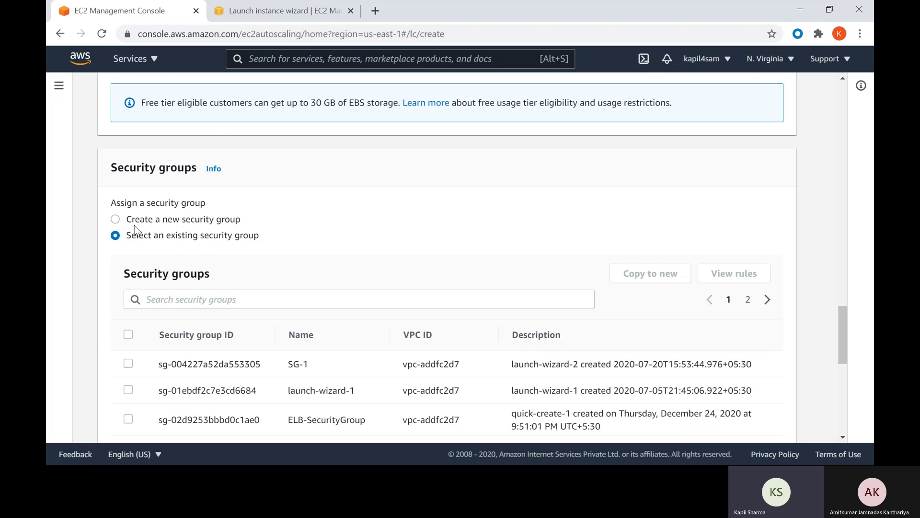
{"action": "scroll", "coordinate": [220, 236], "scroll_direction": "down", "scroll_amount": 3}
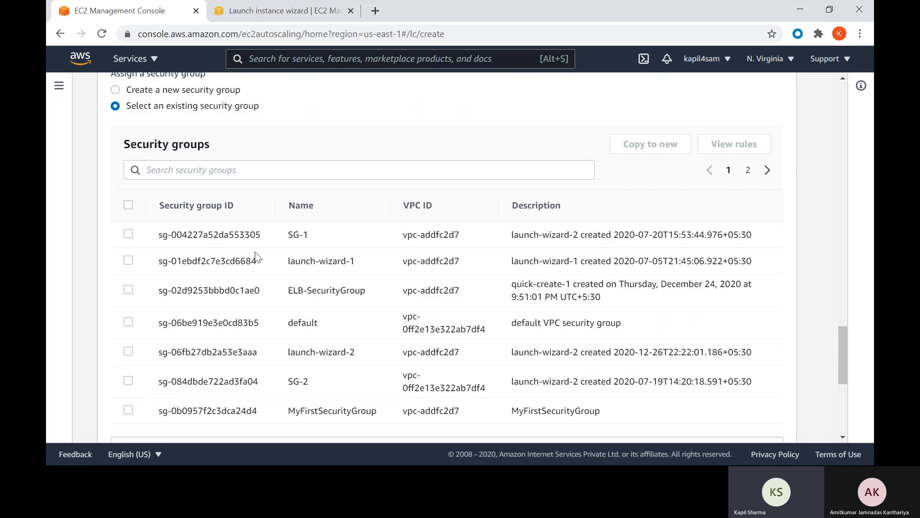
{"action": "scroll", "coordinate": [245, 350], "scroll_direction": "down", "scroll_amount": 2}
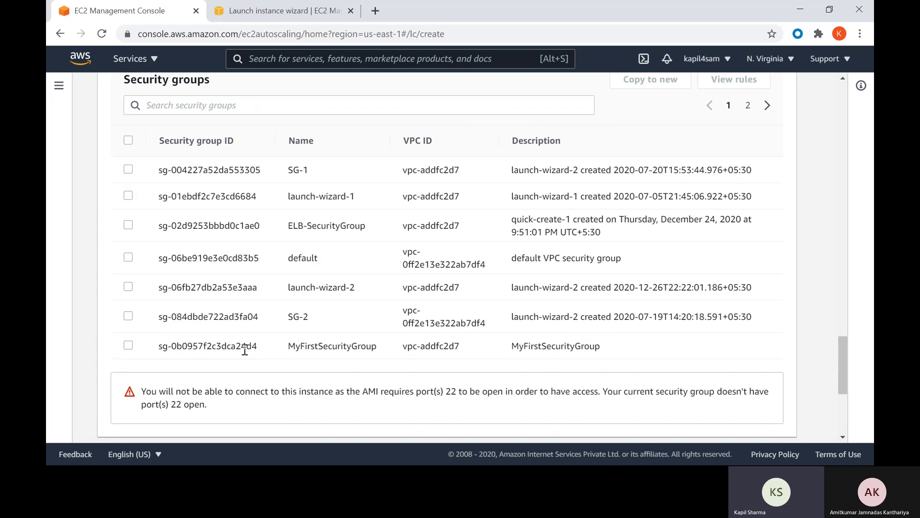
{"action": "left_click", "coordinate": [128, 345]}
- Select the existing key pair MyFirstInstanceKeyPair, acknowledge access to its private key file, and create the launch configuration
{"action": "scroll", "coordinate": [364, 298], "scroll_direction": "down", "scroll_amount": 4}
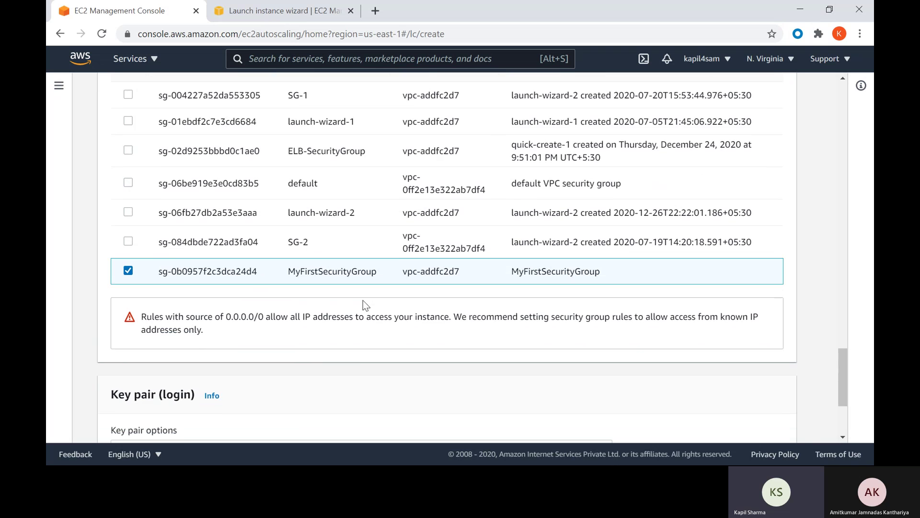
{"action": "scroll", "coordinate": [260, 245], "scroll_direction": "down", "scroll_amount": 1}
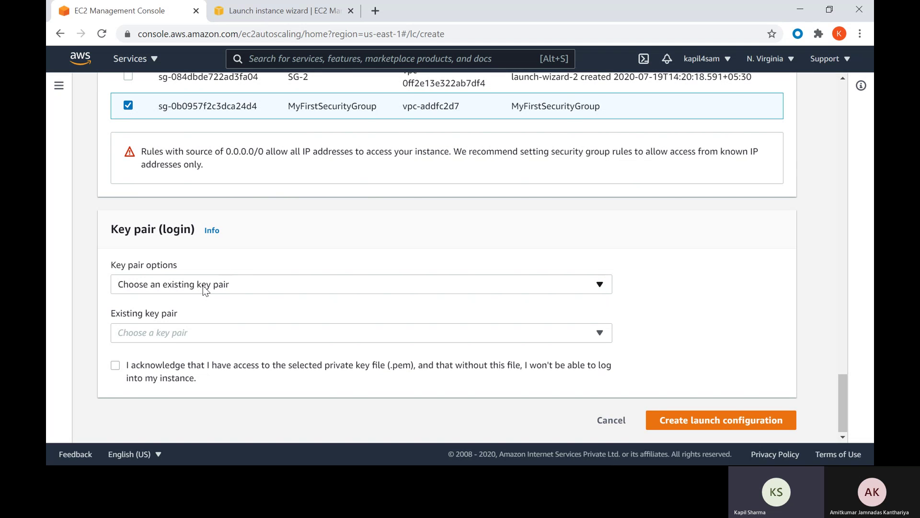
{"action": "left_click", "coordinate": [197, 331]}
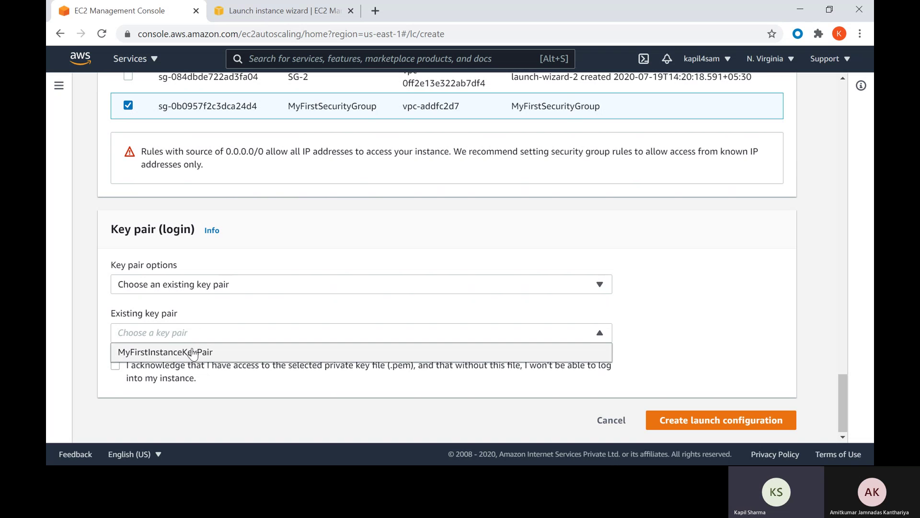
{"action": "left_click", "coordinate": [188, 353]}
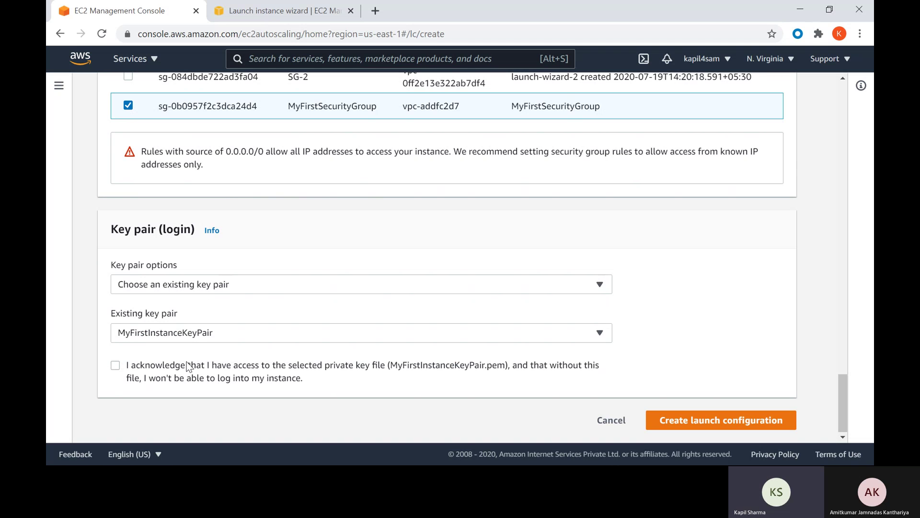
{"action": "left_click", "coordinate": [116, 366]}
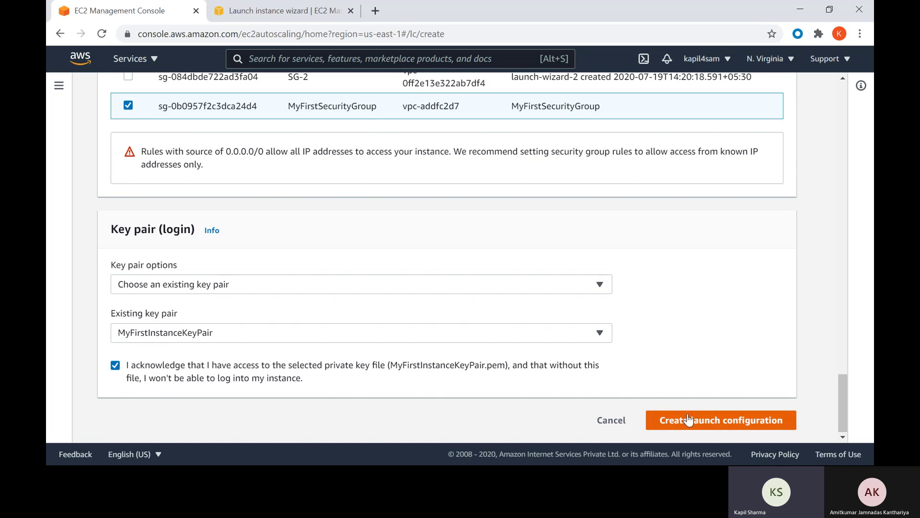
{"action": "left_click", "coordinate": [710, 426]}
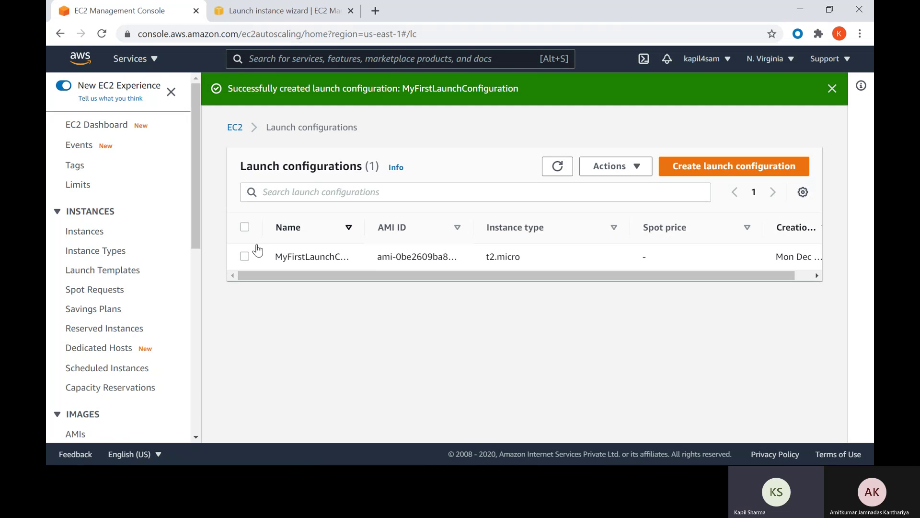
- Open the Auto Scaling Groups page and read the overview of how an Auto Scaling group works
{"action": "scroll", "coordinate": [123, 350], "scroll_direction": "down", "scroll_amount": 7}
{"action": "scroll", "coordinate": [123, 349], "scroll_direction": "down", "scroll_amount": 2}
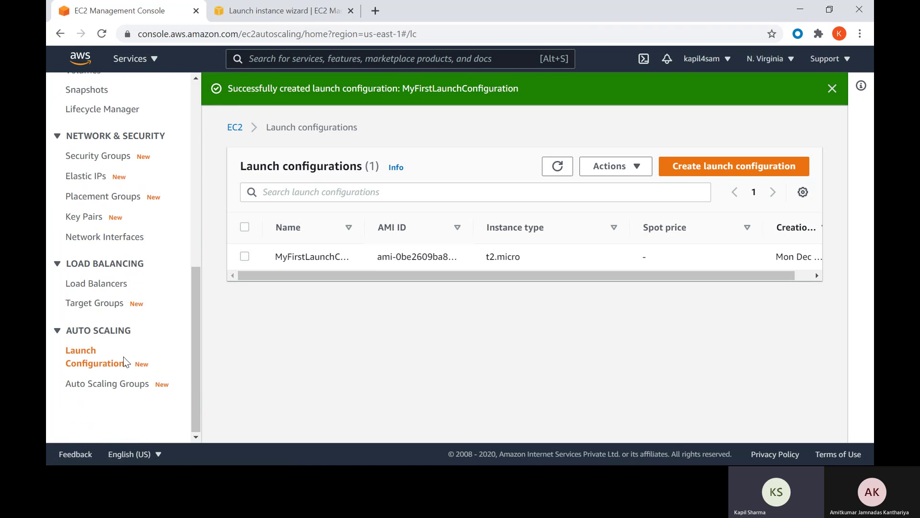
{"action": "left_click", "coordinate": [111, 391]}
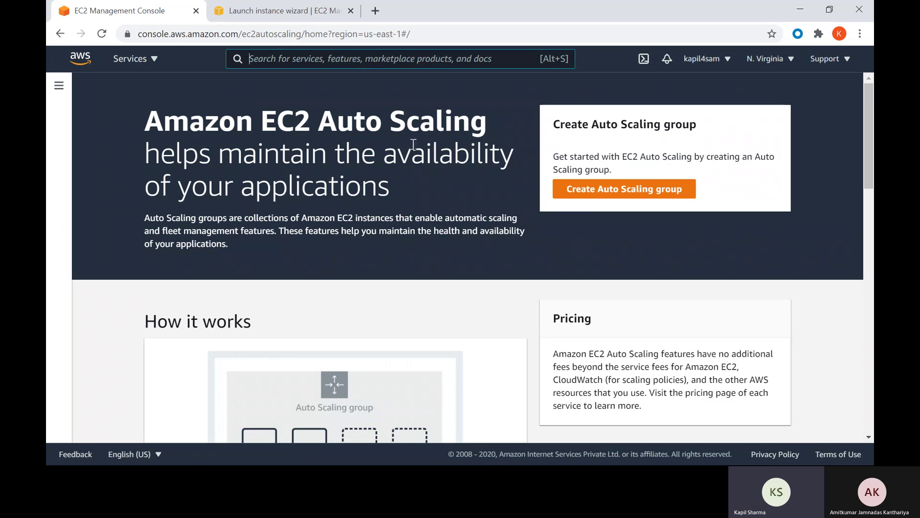
{"action": "scroll", "coordinate": [602, 194], "scroll_direction": "down", "scroll_amount": 4}
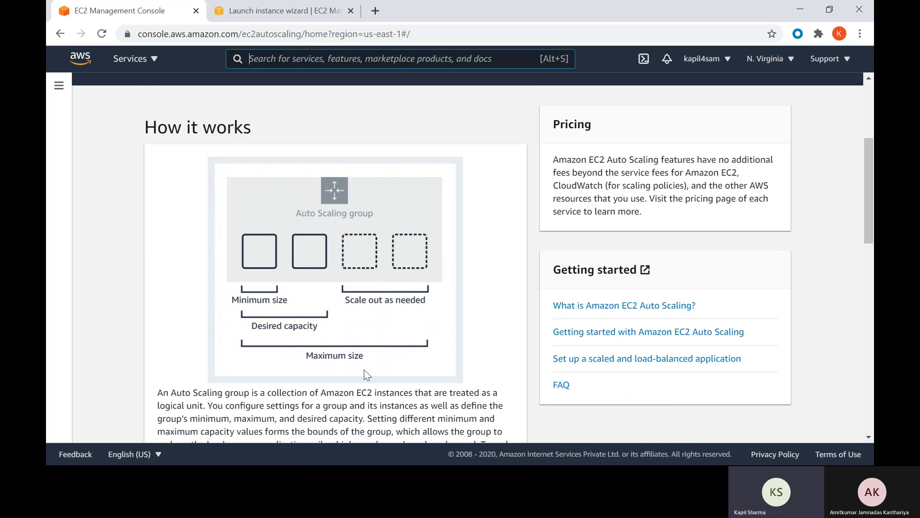
{"action": "scroll", "coordinate": [245, 378], "scroll_direction": "down", "scroll_amount": 2}
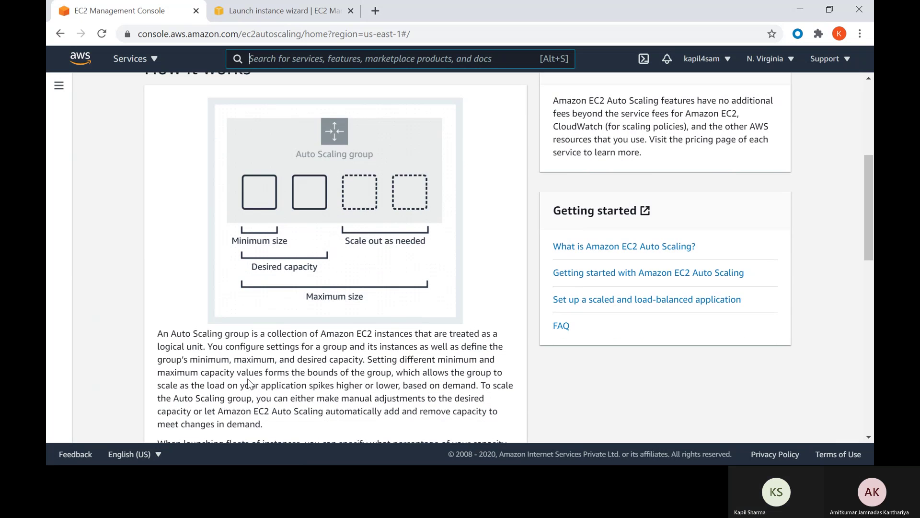
{"action": "scroll", "coordinate": [432, 268], "scroll_direction": "up", "scroll_amount": 6}
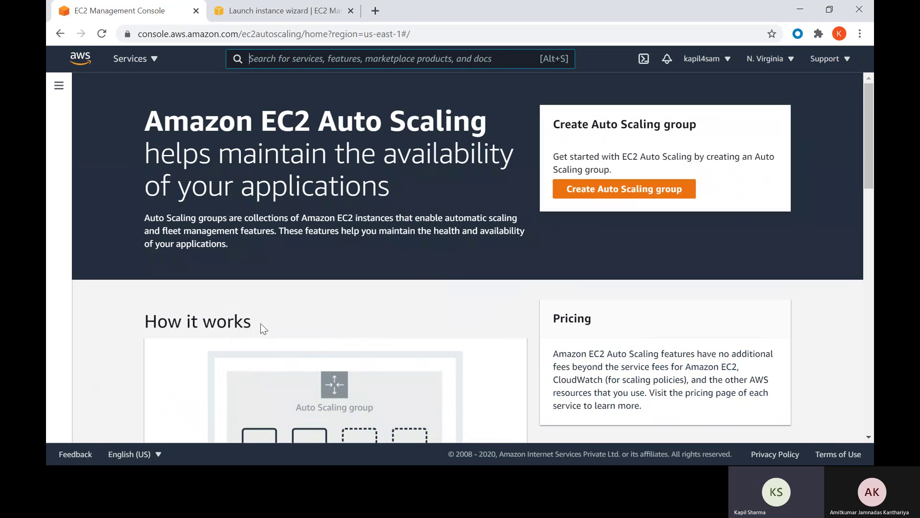
- Start creating an Auto Scaling group and name it MyFirstASG
{"action": "left_click", "coordinate": [614, 195]}
{"action": "left_click", "coordinate": [354, 267]}
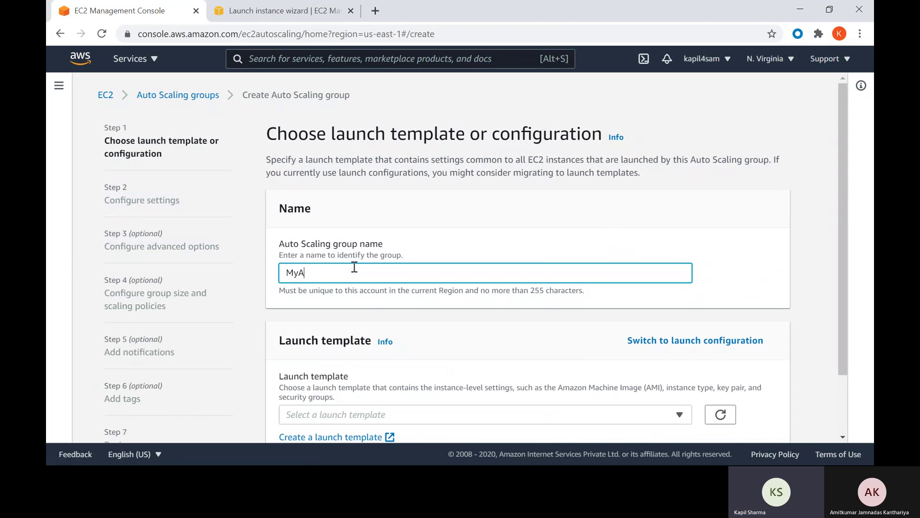
{"action": "type", "text": "MyA"}
{"action": "key", "text": "BackSpace"}
{"action": "type", "text": "FirstASG"}
{"action": "scroll", "coordinate": [343, 269], "scroll_direction": "down", "scroll_amount": 2}
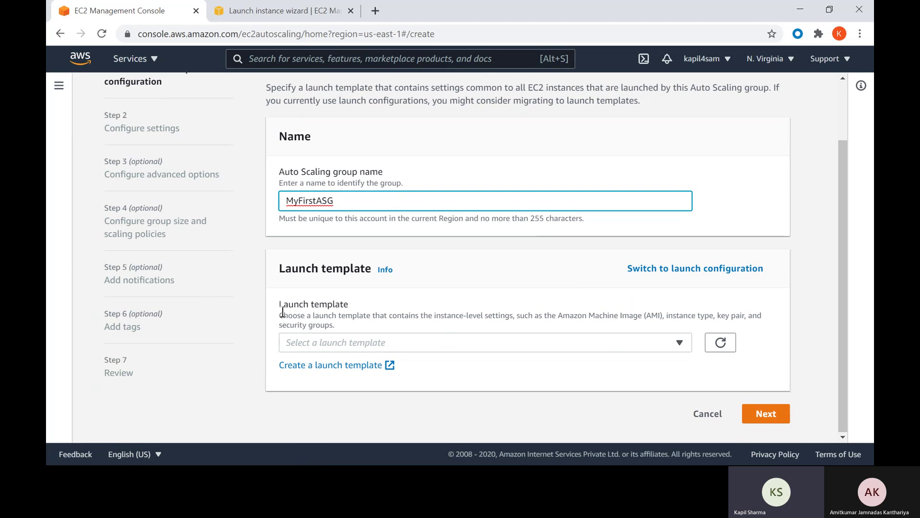
- Switch from launch template to launch configuration, choose MyFirstLaunchConfiguration, and continue to the network settings
{"action": "left_click_drag", "start_coordinate": [340, 304], "coordinate": [348, 304]}
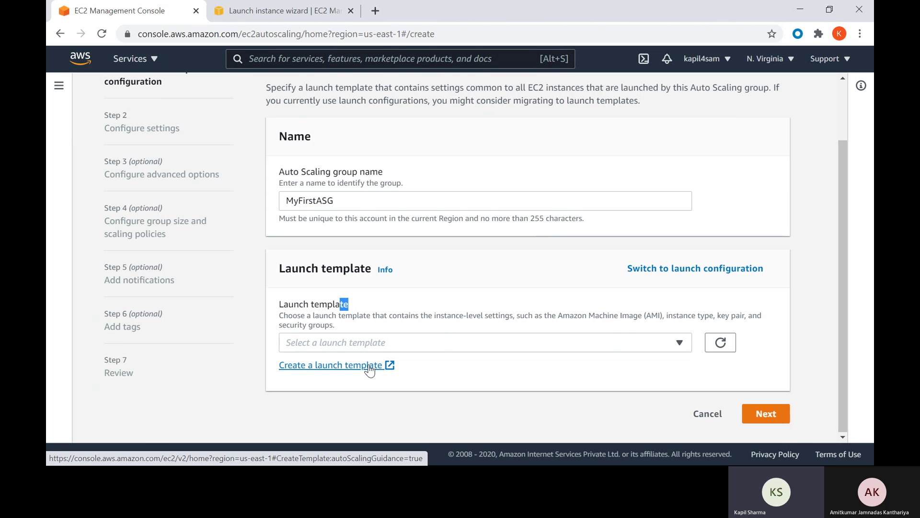
{"action": "left_click", "coordinate": [658, 271]}
{"action": "left_click", "coordinate": [488, 351]}
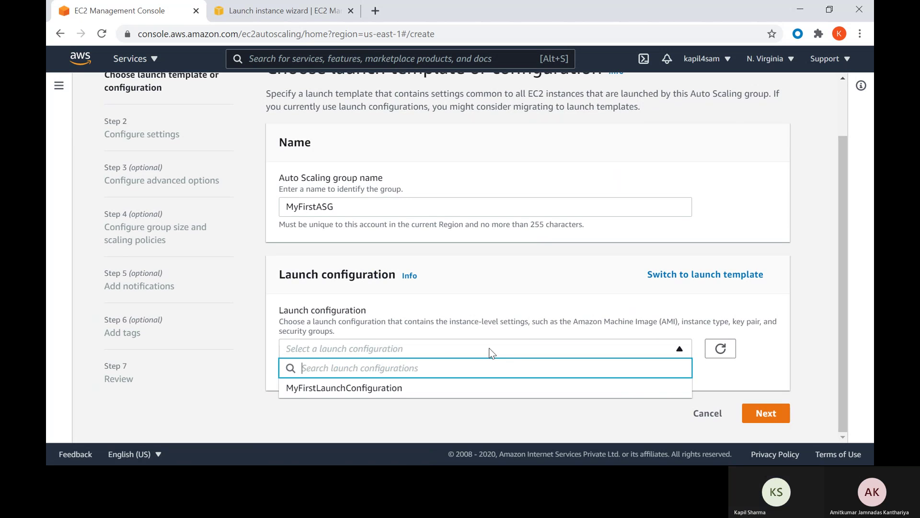
{"action": "left_click", "coordinate": [369, 392]}
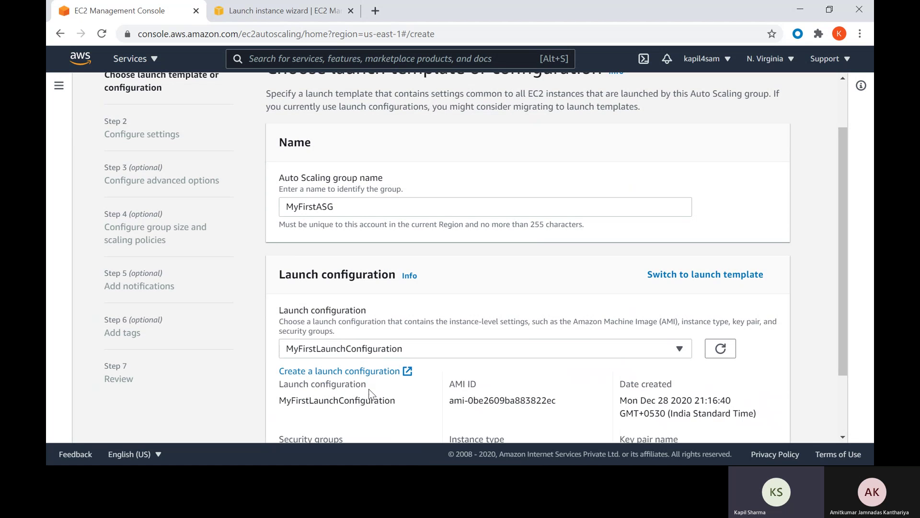
{"action": "scroll", "coordinate": [354, 364], "scroll_direction": "down", "scroll_amount": 2}
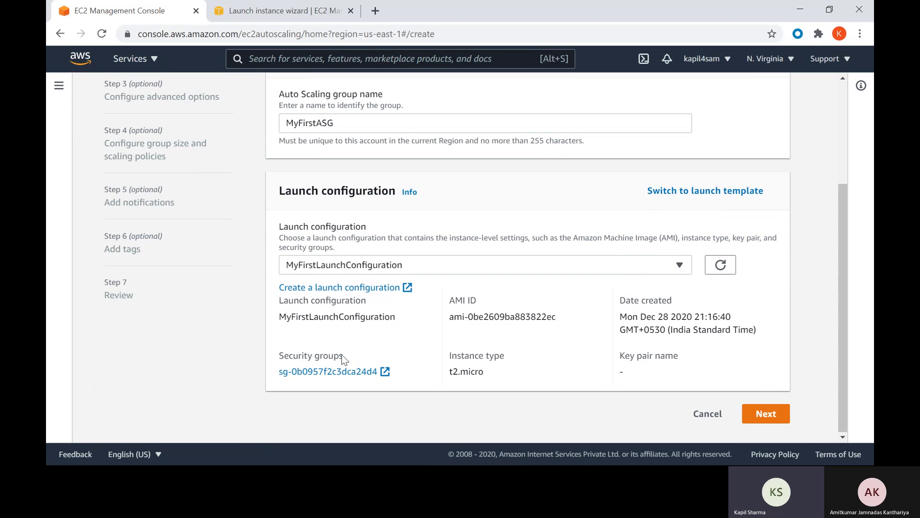
{"action": "left_click", "coordinate": [765, 414]}
- Add all six default subnets, us-east-1a through us-east-1f, in the default VPC and continue to the advanced options
{"action": "scroll", "coordinate": [327, 287], "scroll_direction": "down", "scroll_amount": 1}
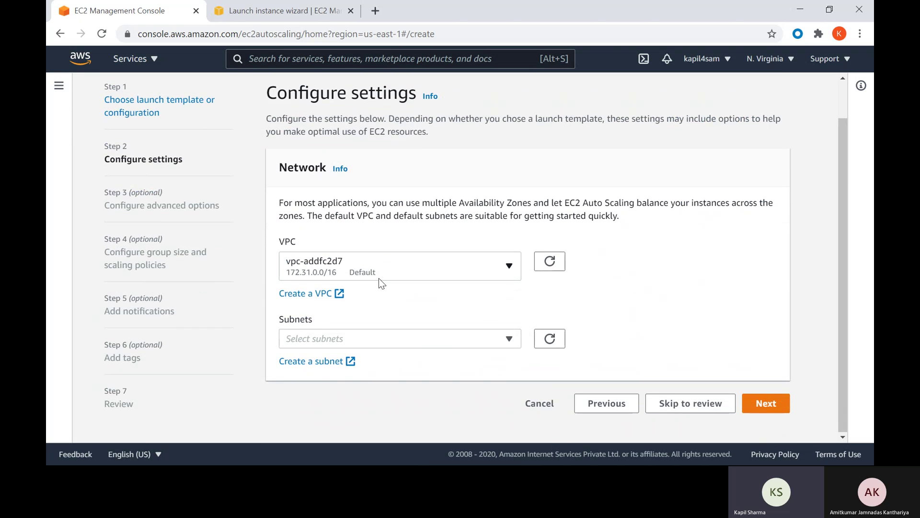
{"action": "left_click", "coordinate": [362, 340]}
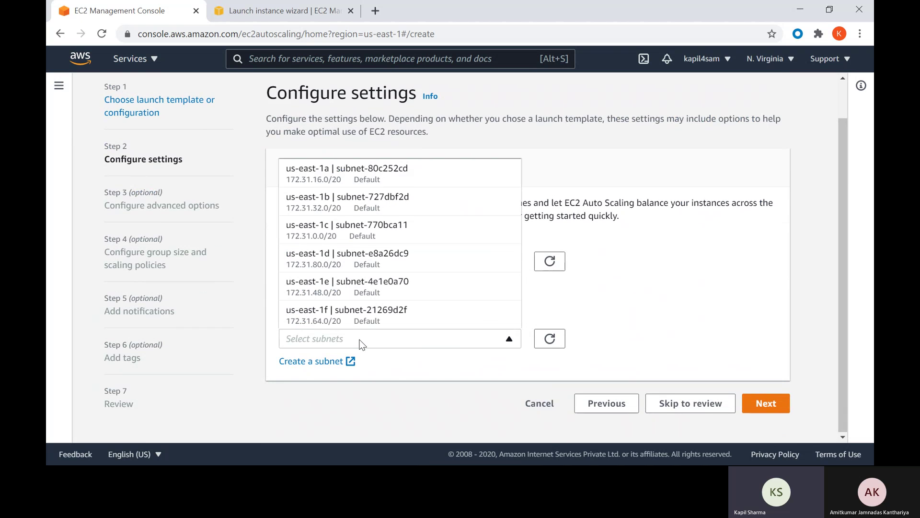
{"action": "left_click", "coordinate": [374, 323]}
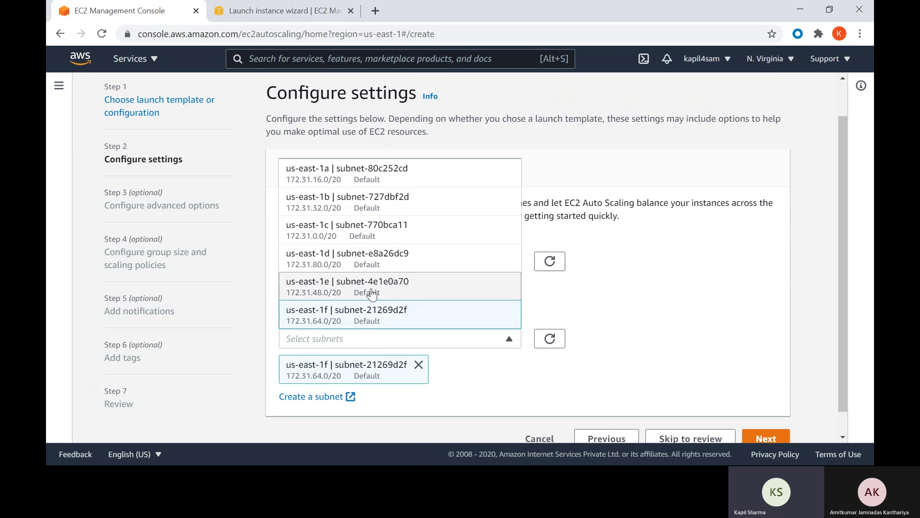
{"action": "left_click", "coordinate": [365, 292]}
{"action": "left_click", "coordinate": [366, 265]}
{"action": "left_click", "coordinate": [366, 238]}
{"action": "left_click", "coordinate": [362, 208]}
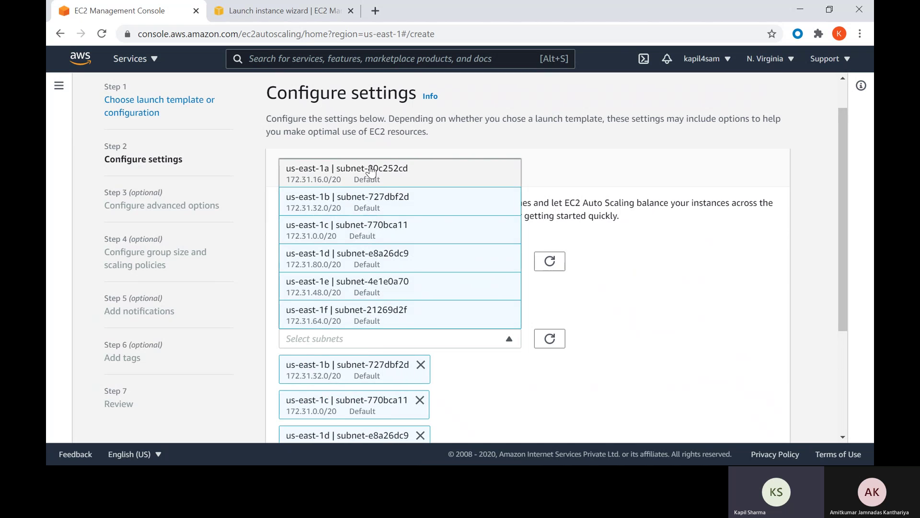
{"action": "left_click", "coordinate": [367, 177]}
{"action": "left_click", "coordinate": [663, 318]}
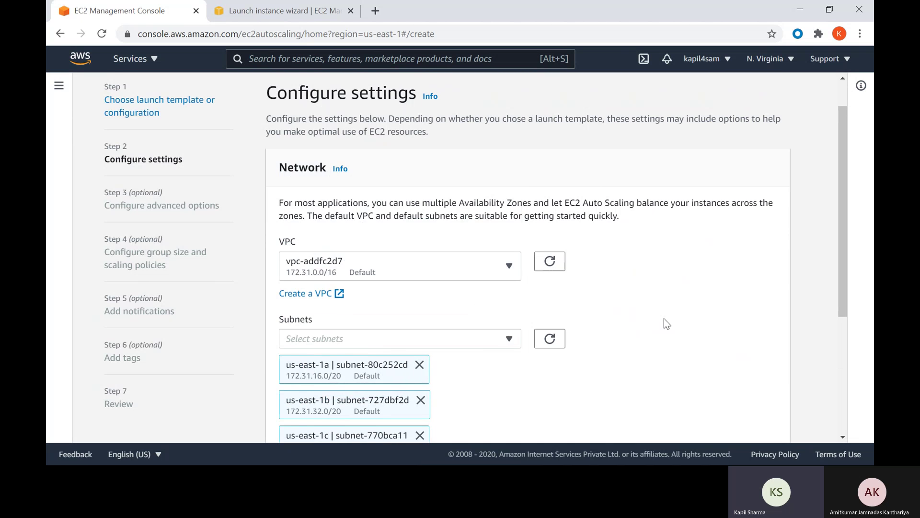
{"action": "scroll", "coordinate": [663, 318], "scroll_direction": "down", "scroll_amount": 4}
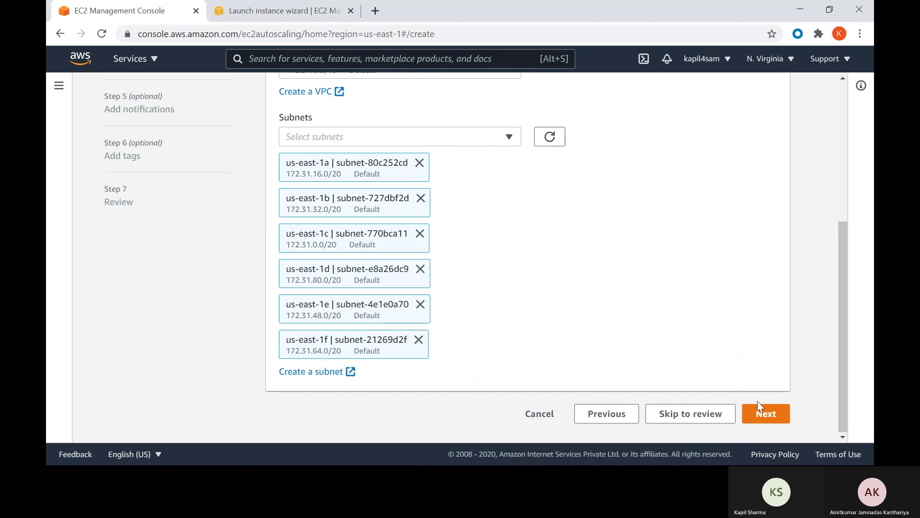
{"action": "left_click", "coordinate": [769, 419]}
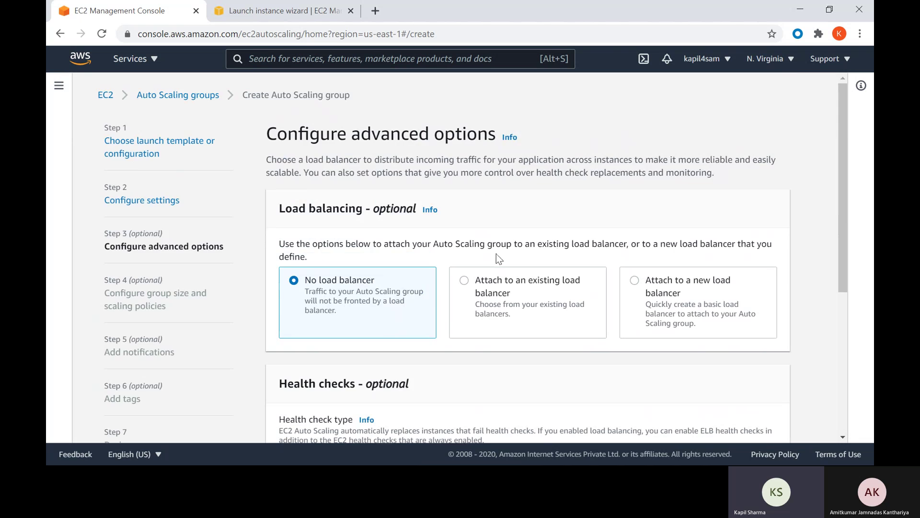
- Attach the Auto Scaling group to a new Application Load Balancer and set the load balancer scheme to Internet-facing
{"action": "scroll", "coordinate": [433, 274], "scroll_direction": "down", "scroll_amount": 2}
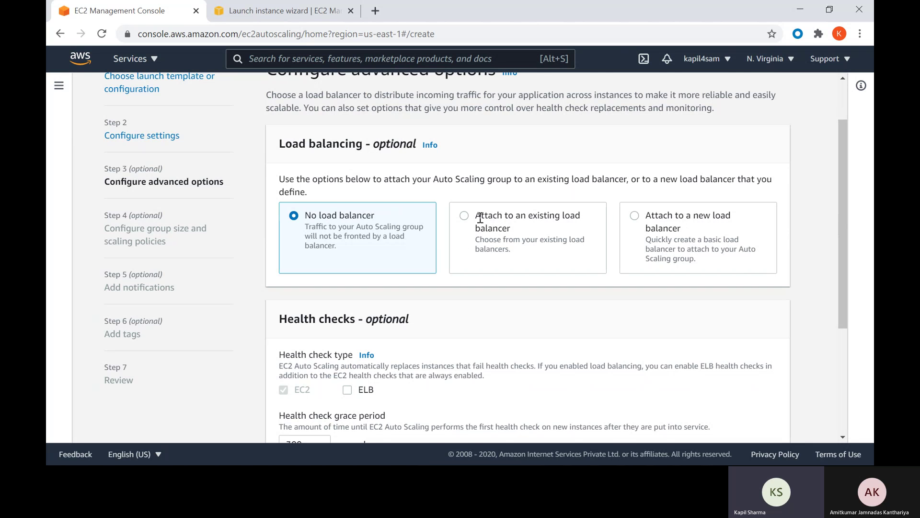
{"action": "left_click", "coordinate": [465, 216]}
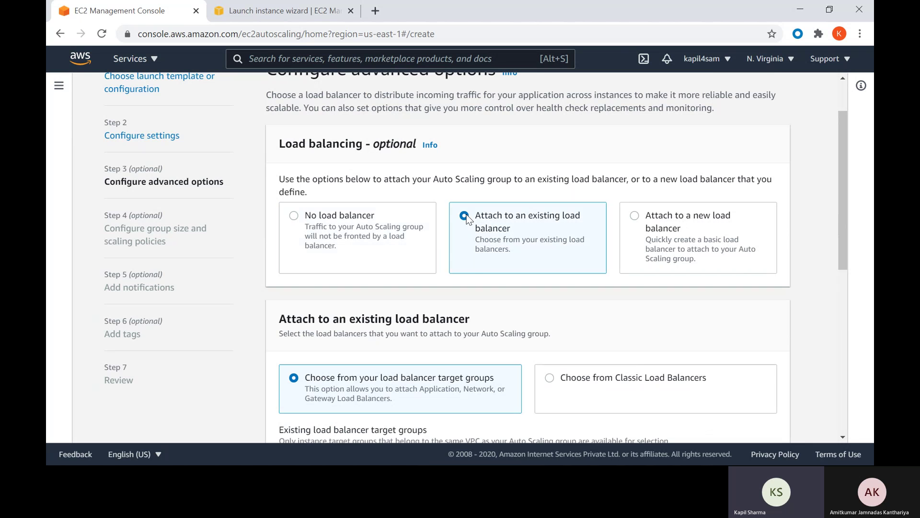
{"action": "left_click", "coordinate": [637, 216]}
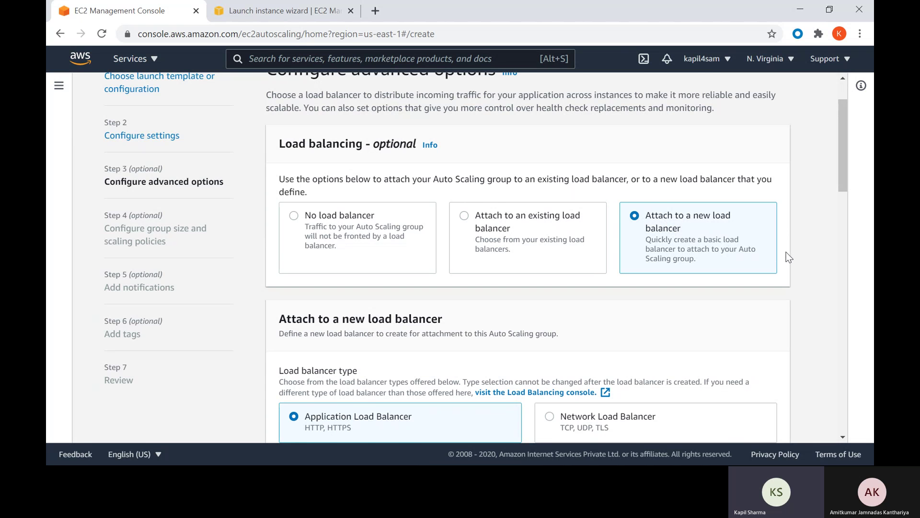
{"action": "scroll", "coordinate": [788, 257], "scroll_direction": "down", "scroll_amount": 4}
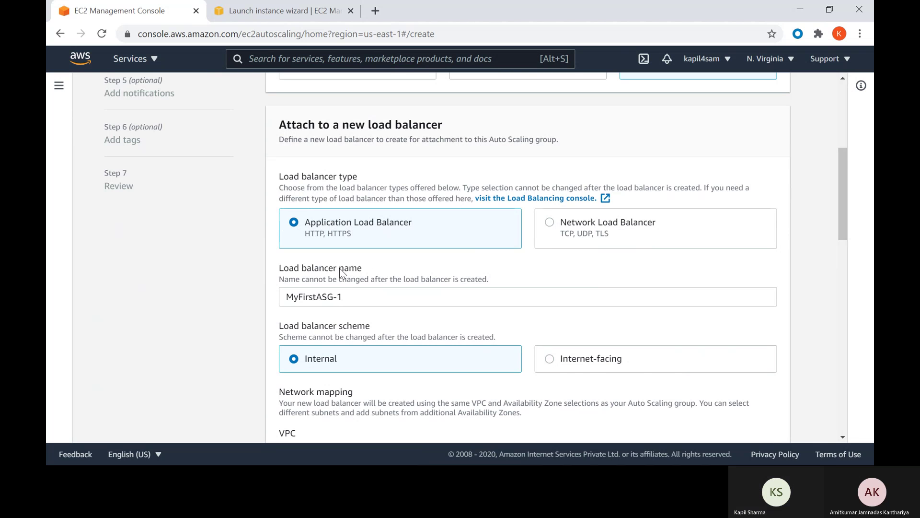
{"action": "scroll", "coordinate": [342, 272], "scroll_direction": "down", "scroll_amount": 1}
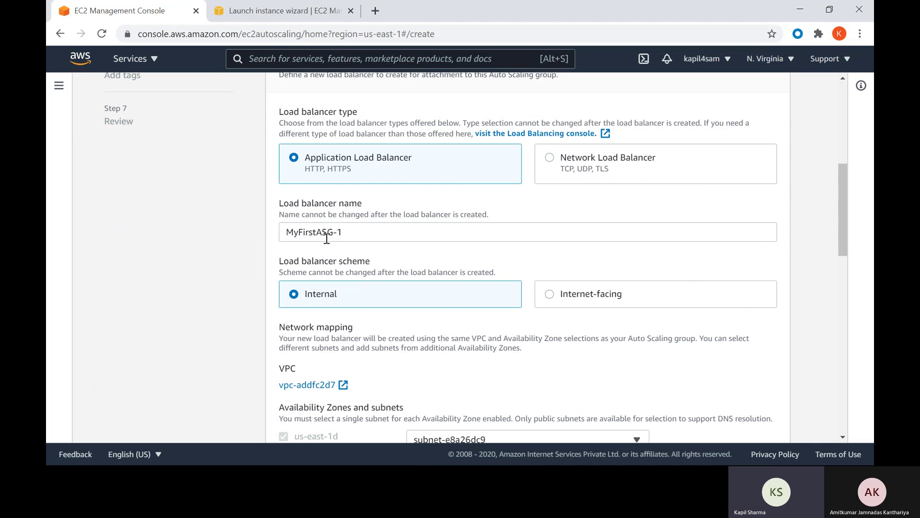
{"action": "scroll", "coordinate": [327, 303], "scroll_direction": "down", "scroll_amount": 1}
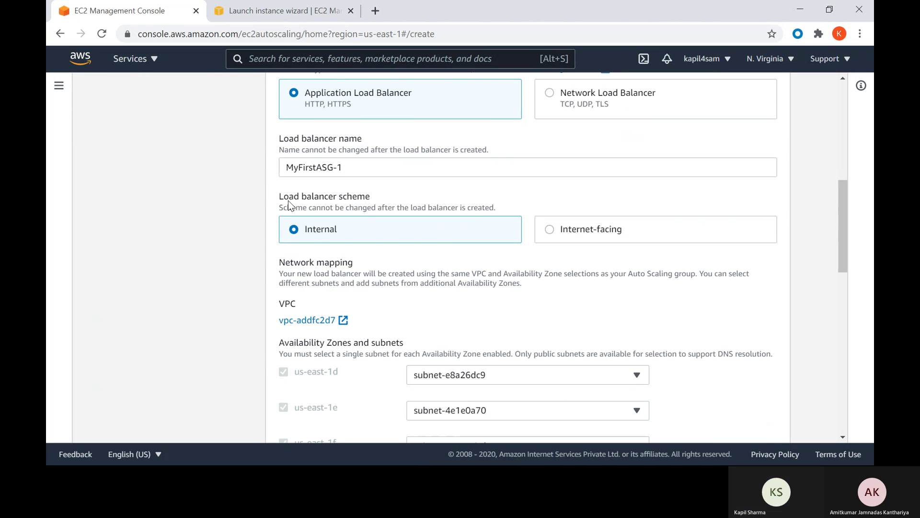
{"action": "left_click_drag", "start_coordinate": [308, 197], "coordinate": [302, 197]}
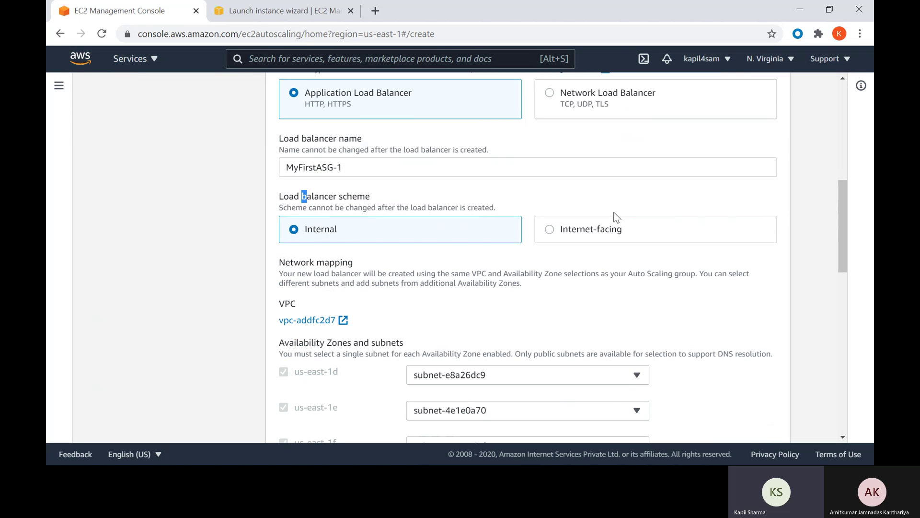
{"action": "left_click", "coordinate": [552, 230]}
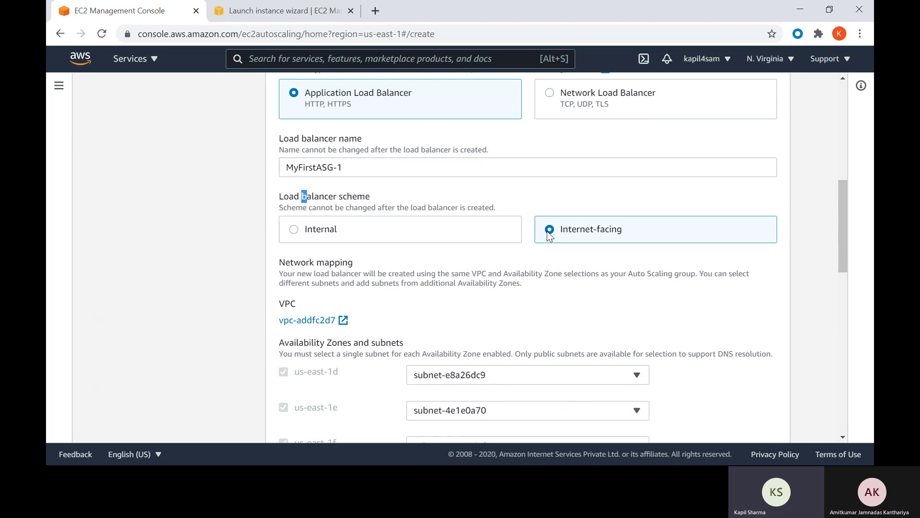
- Set the load balancer's default routing on port 80 to create a new target group
{"action": "scroll", "coordinate": [366, 297], "scroll_direction": "down", "scroll_amount": 1}
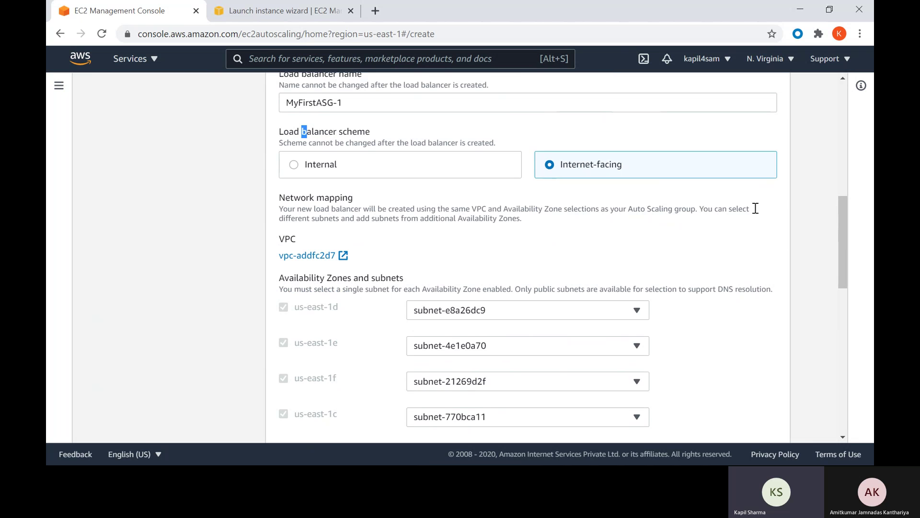
{"action": "scroll", "coordinate": [775, 214], "scroll_direction": "down", "scroll_amount": 4}
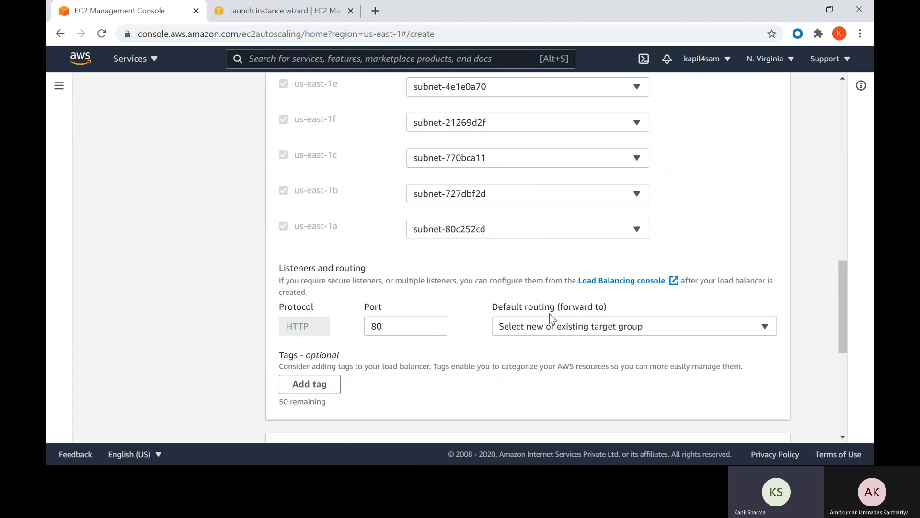
{"action": "left_click", "coordinate": [551, 325]}
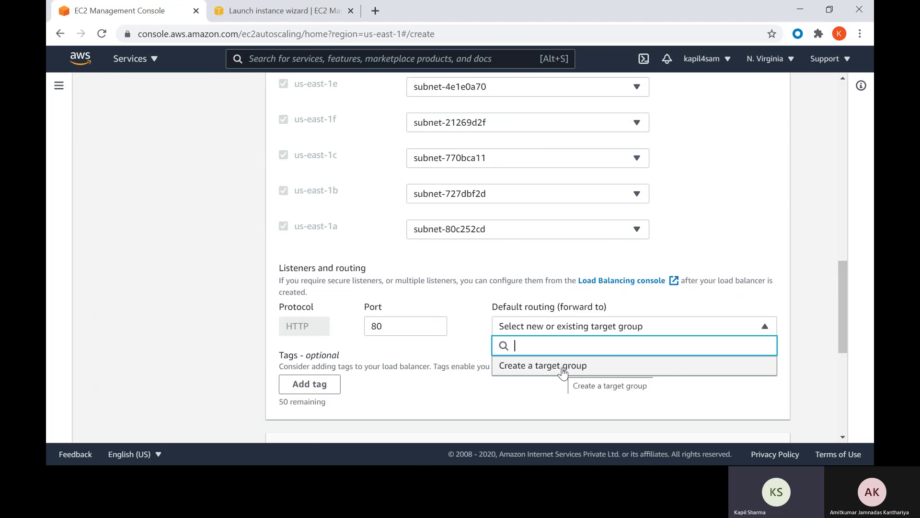
{"action": "left_click", "coordinate": [561, 371]}
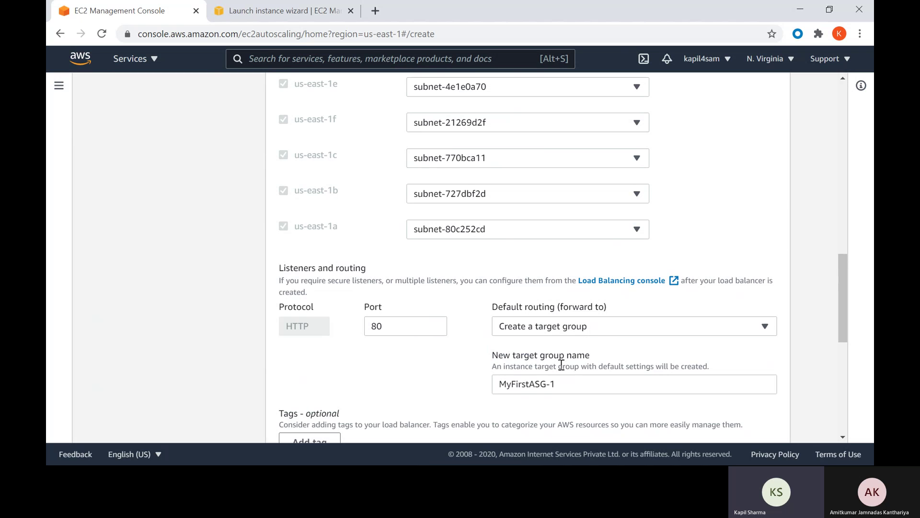
- Enable ELB health checks and continue to the group size and scaling policies
{"action": "scroll", "coordinate": [556, 249], "scroll_direction": "down", "scroll_amount": 3}
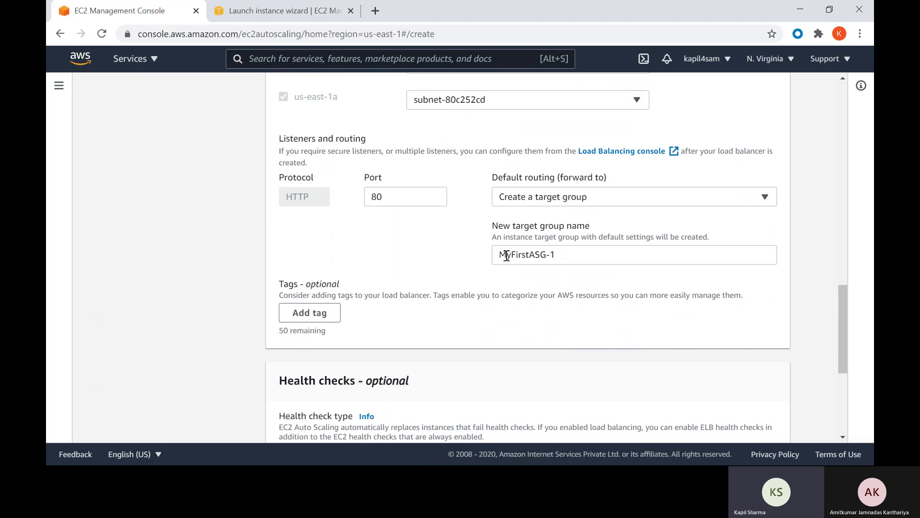
{"action": "scroll", "coordinate": [514, 294], "scroll_direction": "down", "scroll_amount": 2}
{"action": "scroll", "coordinate": [514, 294], "scroll_direction": "down", "scroll_amount": 1}
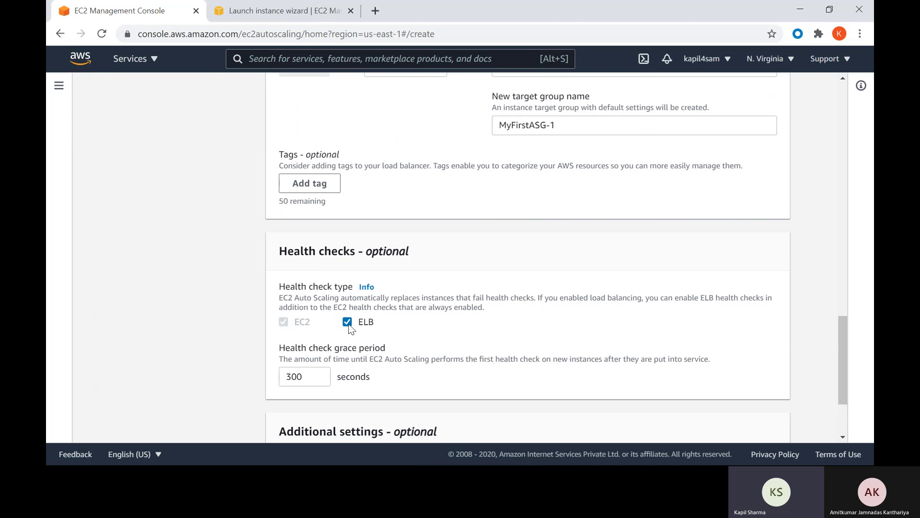
{"action": "scroll", "coordinate": [349, 328], "scroll_direction": "down", "scroll_amount": 3}
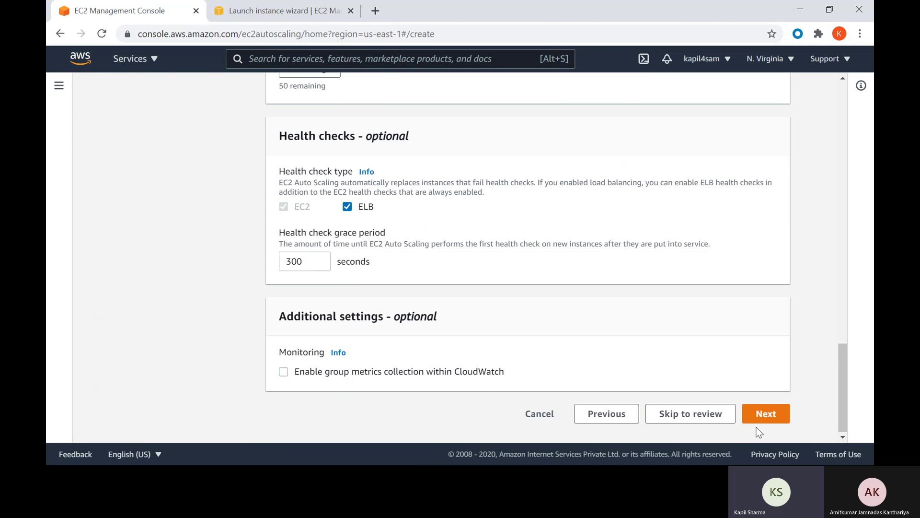
{"action": "left_click", "coordinate": [766, 413]}
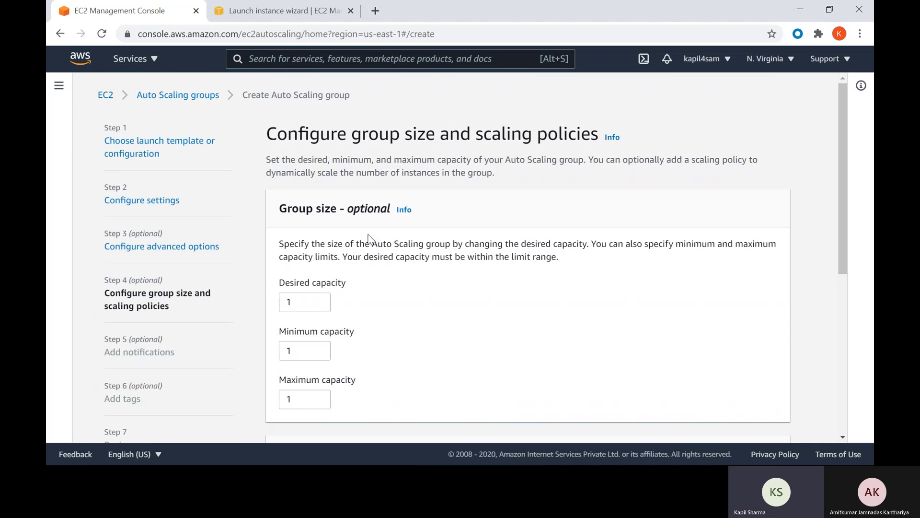
- Set the group's maximum capacity to 3 and its desired capacity to 1
{"action": "scroll", "coordinate": [362, 233], "scroll_direction": "down", "scroll_amount": 2}
{"action": "scroll", "coordinate": [367, 225], "scroll_direction": "down", "scroll_amount": 2}
{"action": "scroll", "coordinate": [370, 196], "scroll_direction": "up", "scroll_amount": 3}
{"action": "left_click", "coordinate": [319, 397]}
{"action": "left_click_drag", "start_coordinate": [281, 283], "coordinate": [310, 295]}
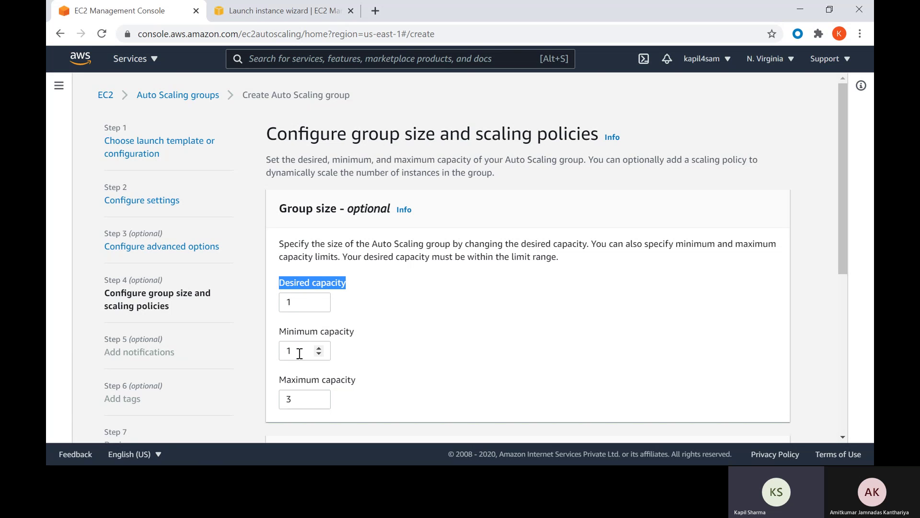
{"action": "left_click", "coordinate": [319, 299]}
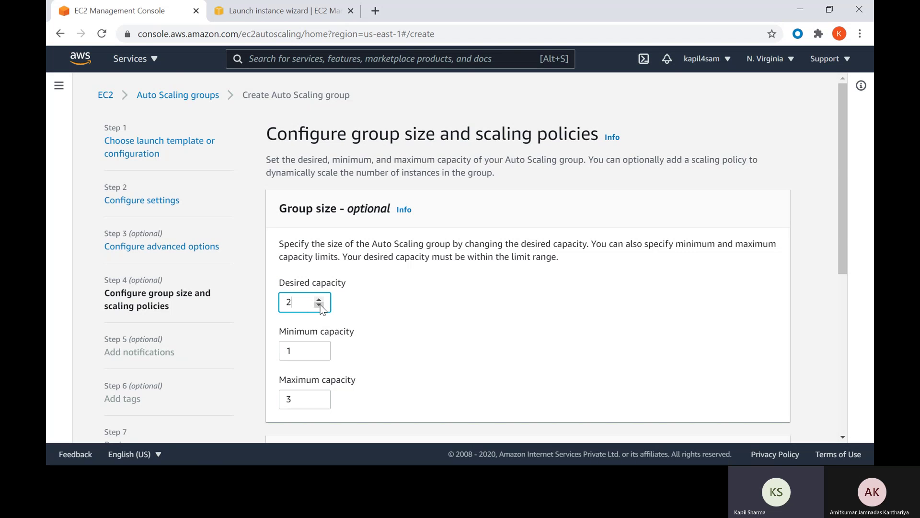
{"action": "left_click", "coordinate": [318, 305]}
- Explore the target tracking scaling policy settings and its available metric types
{"action": "scroll", "coordinate": [458, 332], "scroll_direction": "down", "scroll_amount": 4}
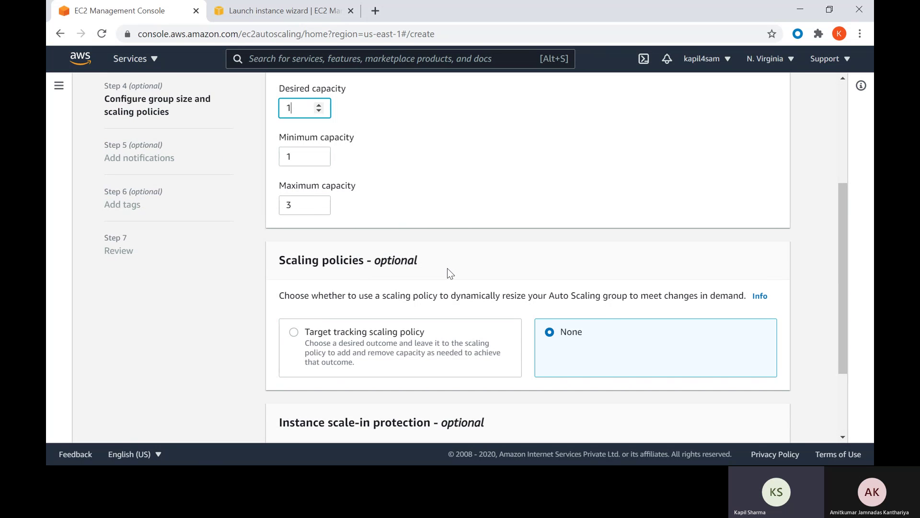
{"action": "scroll", "coordinate": [447, 268], "scroll_direction": "down", "scroll_amount": 3}
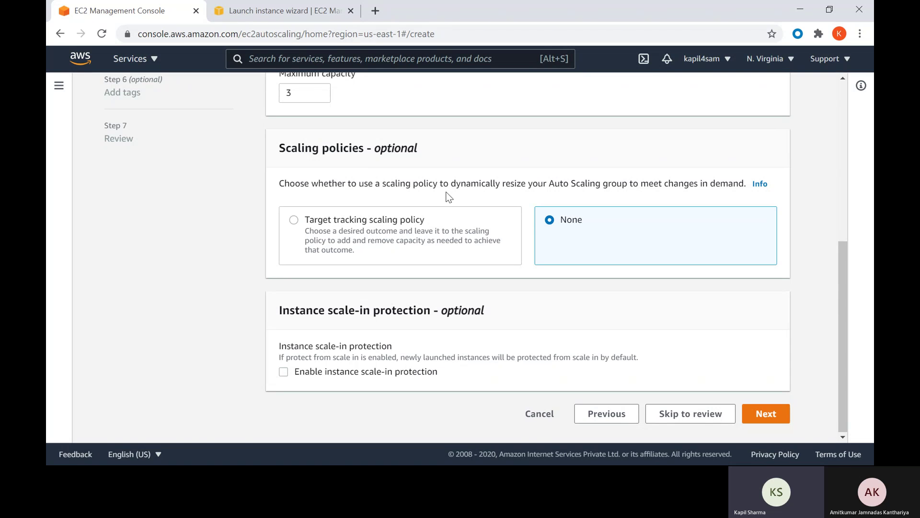
{"action": "left_click", "coordinate": [397, 233]}
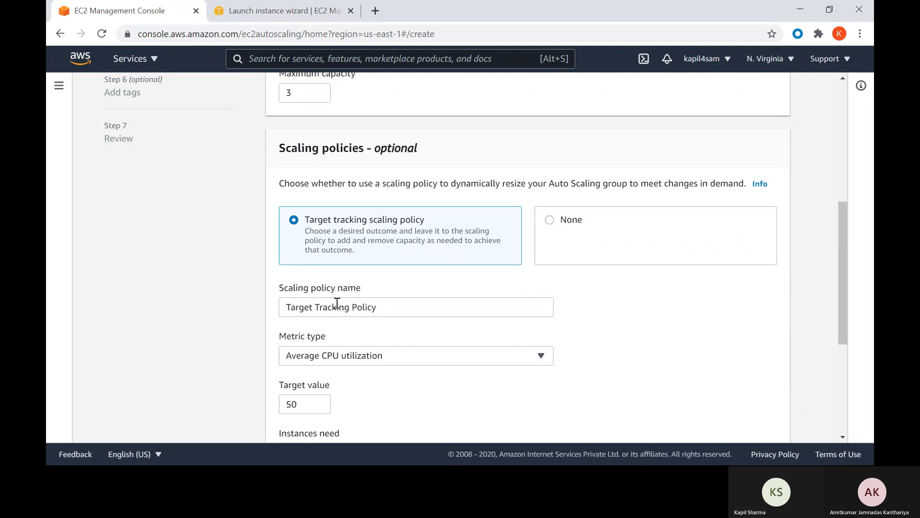
{"action": "scroll", "coordinate": [344, 364], "scroll_direction": "down", "scroll_amount": 3}
{"action": "left_click", "coordinate": [323, 178]}
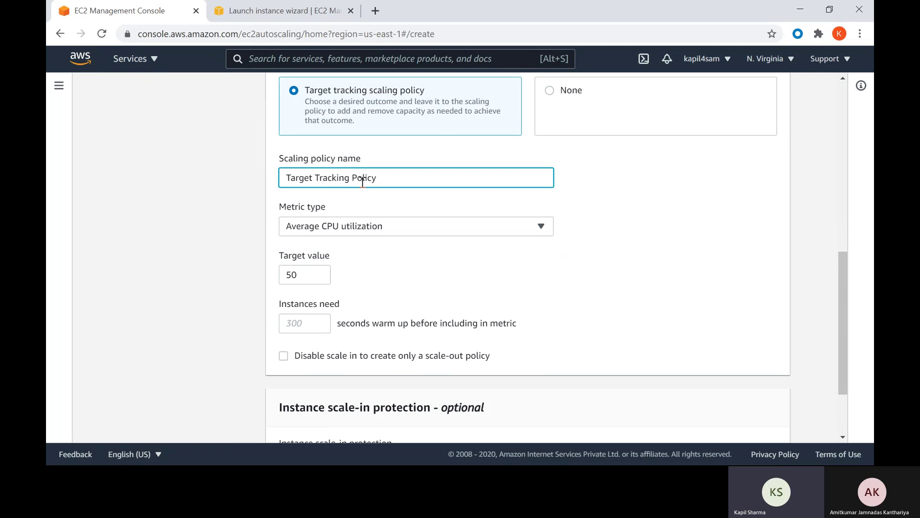
{"action": "left_click", "coordinate": [384, 231]}
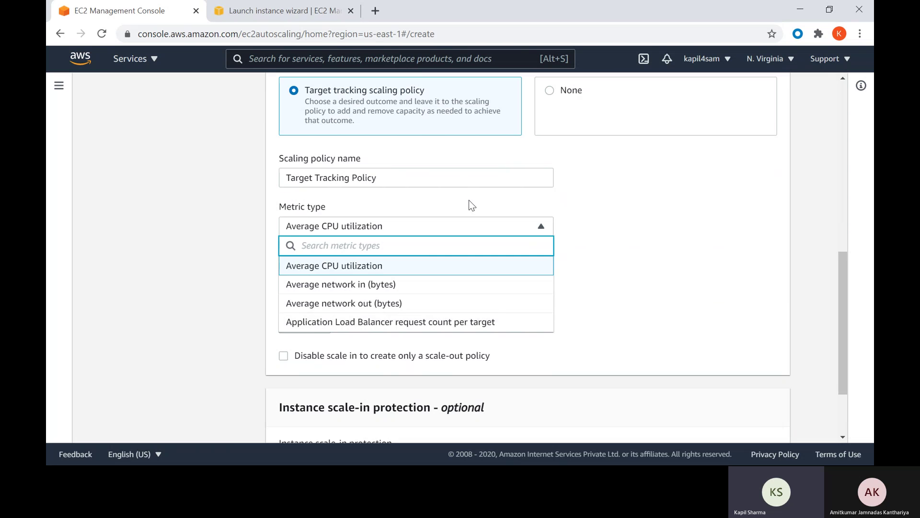
{"action": "scroll", "coordinate": [387, 248], "scroll_direction": "up", "scroll_amount": 3}
- Set the scaling policy to None and continue to the notifications
{"action": "left_click", "coordinate": [557, 239]}
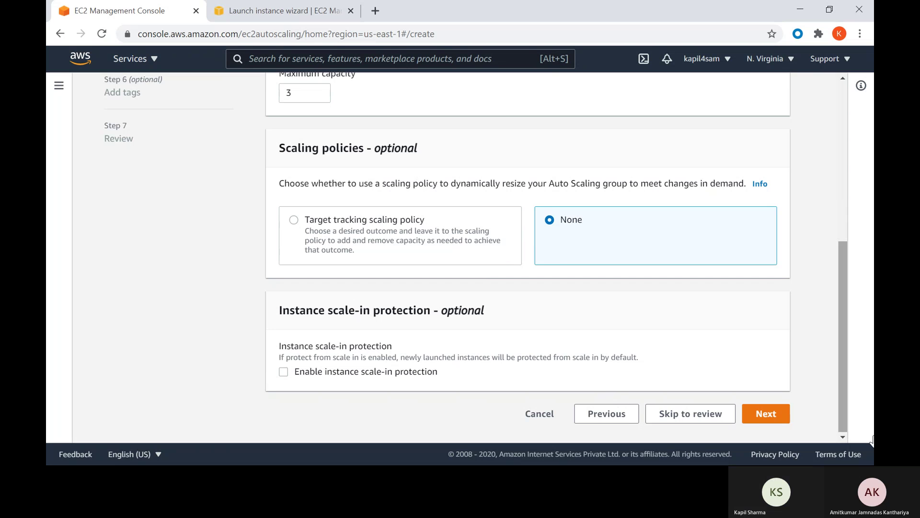
{"action": "left_click", "coordinate": [766, 414]}
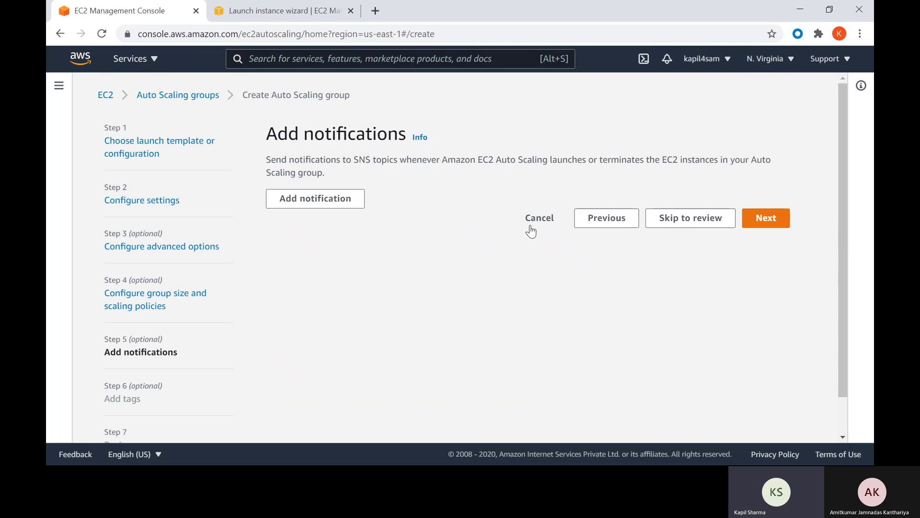
- Try adding a notification, look through its SNS topics and event types, and remove the notification again
{"action": "left_click", "coordinate": [329, 206]}
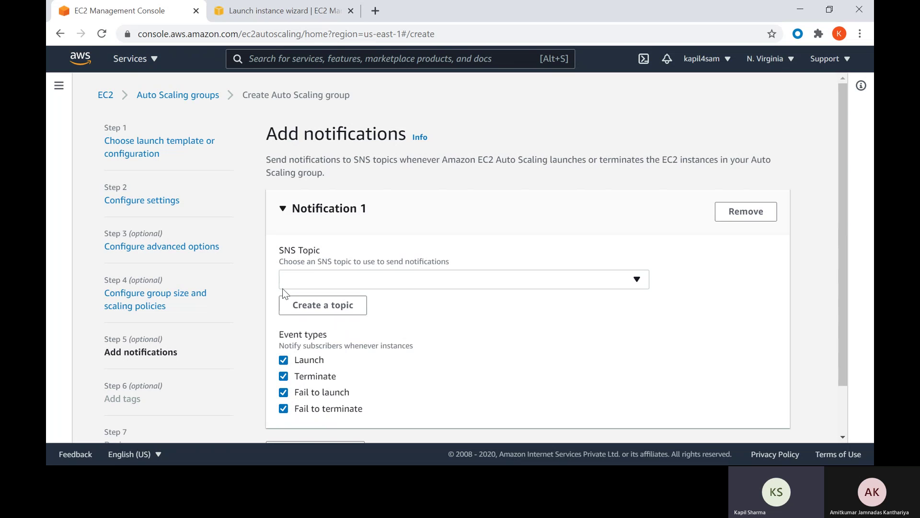
{"action": "left_click", "coordinate": [428, 282]}
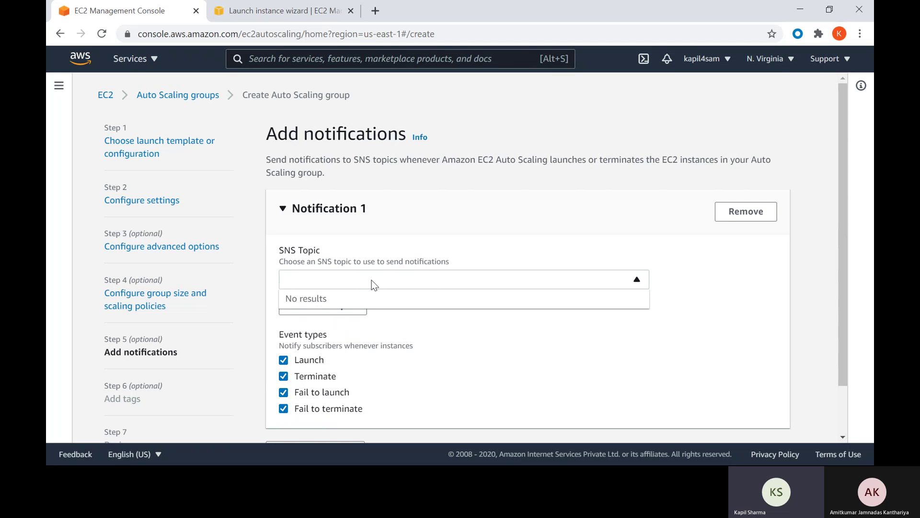
{"action": "scroll", "coordinate": [302, 371], "scroll_direction": "down", "scroll_amount": 2}
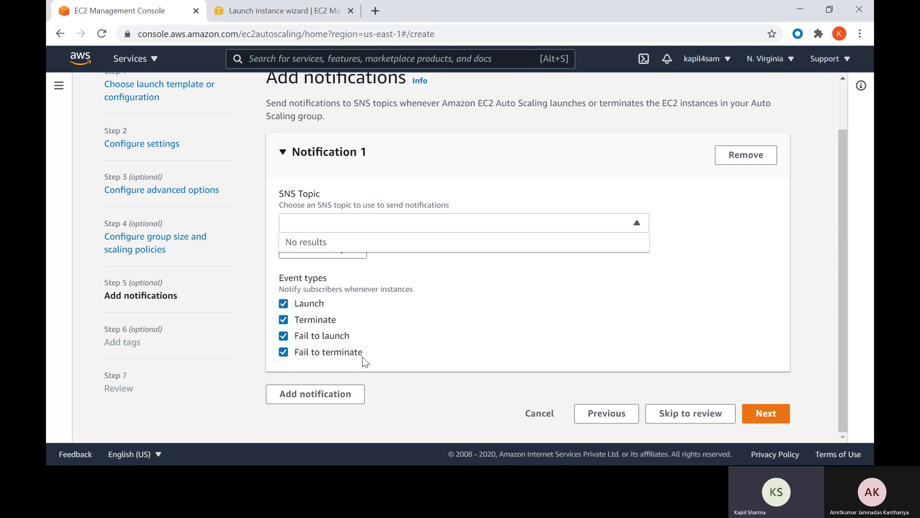
{"action": "left_click", "coordinate": [486, 292]}
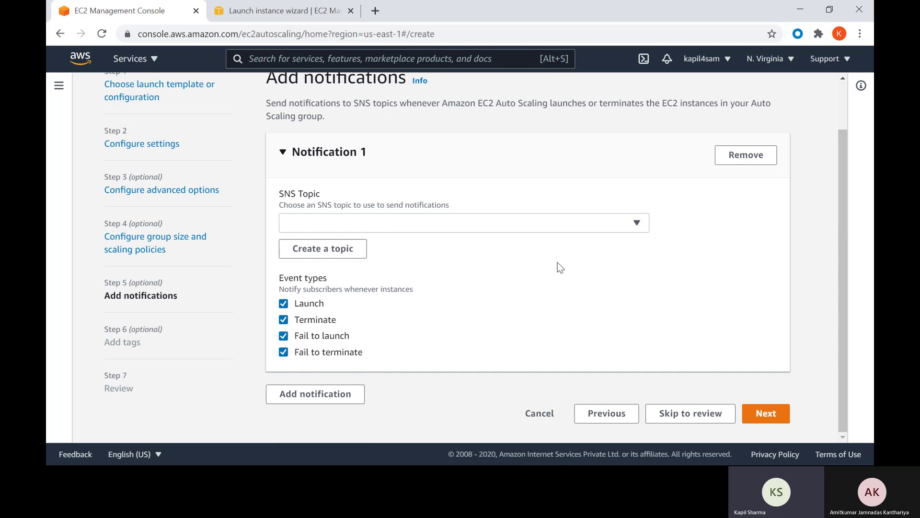
{"action": "left_click", "coordinate": [745, 164]}
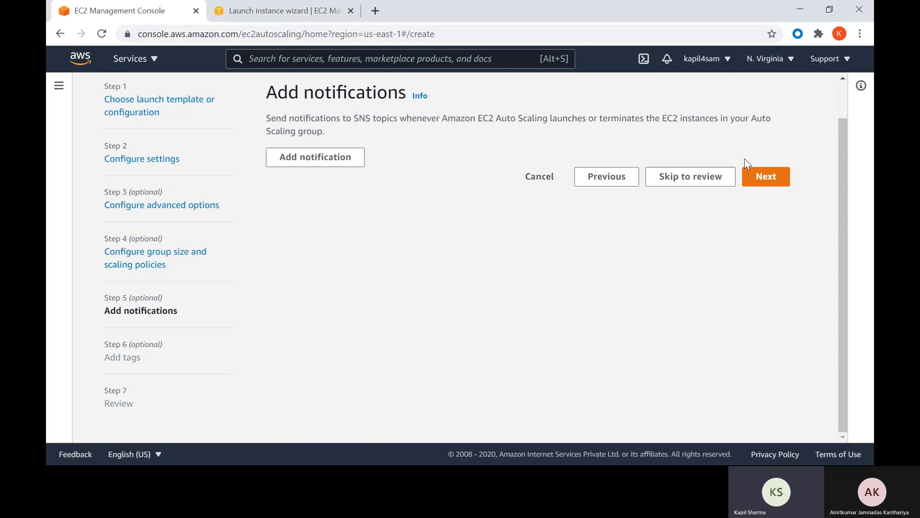
- Continue past notifications and tags without adding any, and look over the full configuration on the review page
{"action": "left_click", "coordinate": [763, 186]}
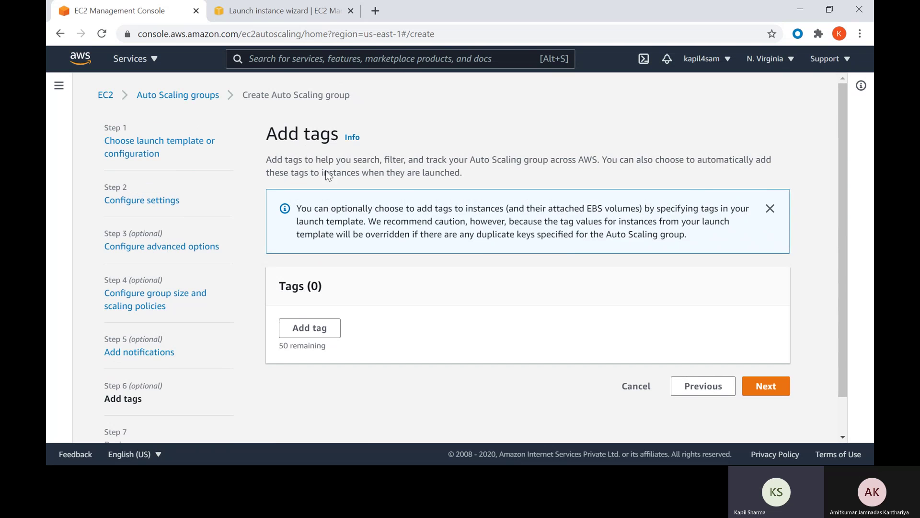
{"action": "left_click", "coordinate": [750, 386]}
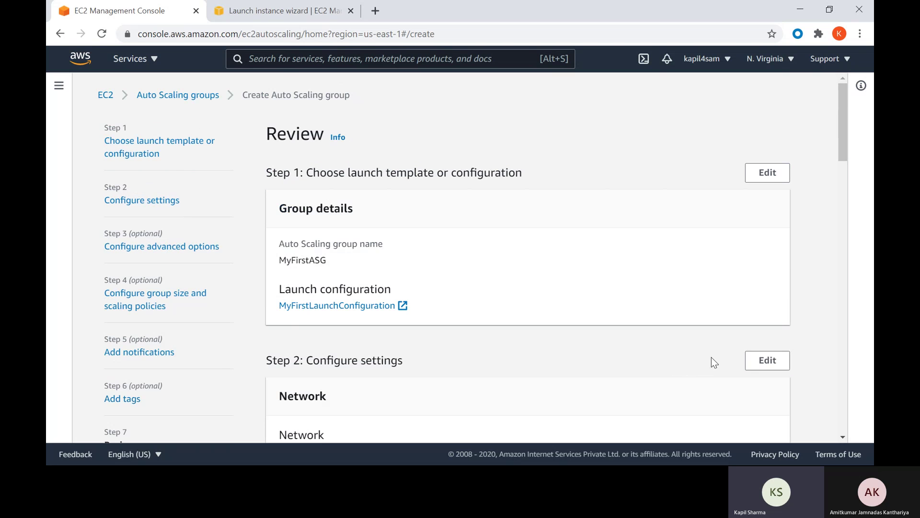
{"action": "scroll", "coordinate": [523, 288], "scroll_direction": "down", "scroll_amount": 8}
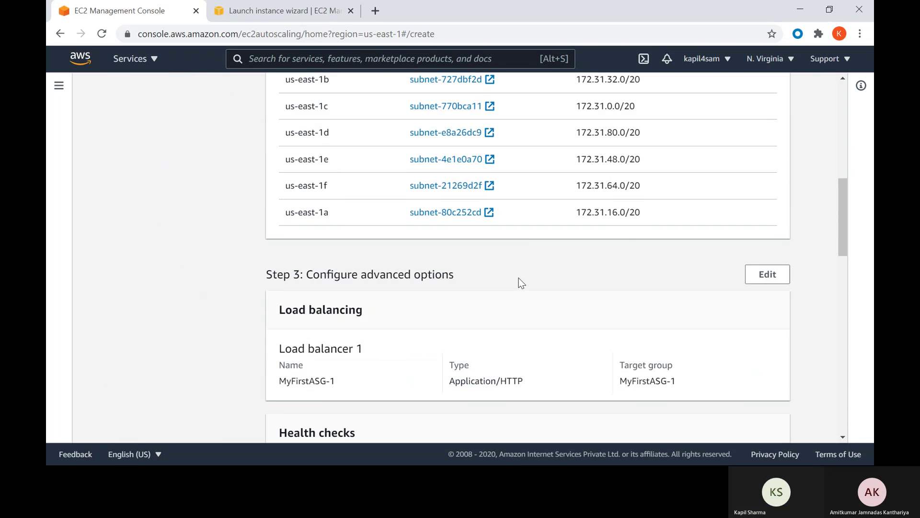
{"action": "scroll", "coordinate": [519, 282], "scroll_direction": "up", "scroll_amount": 5}
{"action": "scroll", "coordinate": [519, 271], "scroll_direction": "up", "scroll_amount": 3}
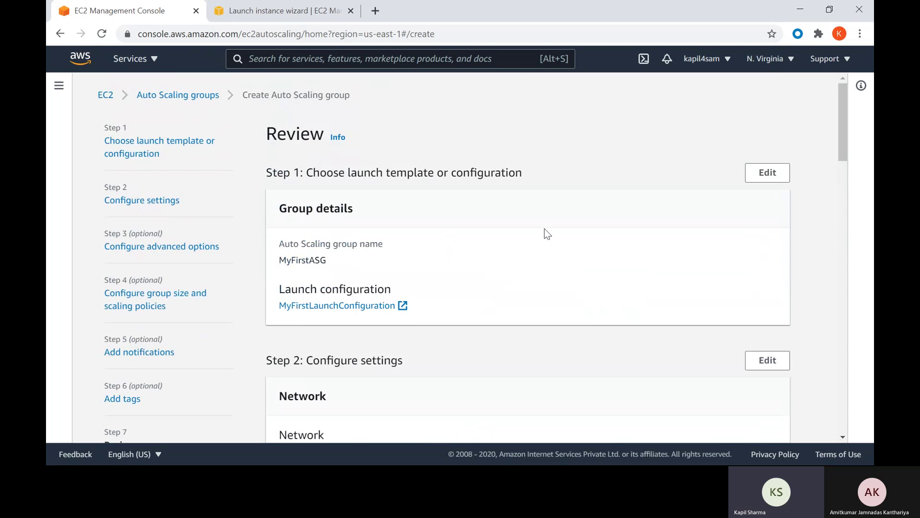
{"action": "scroll", "coordinate": [604, 259], "scroll_direction": "down", "scroll_amount": 15}
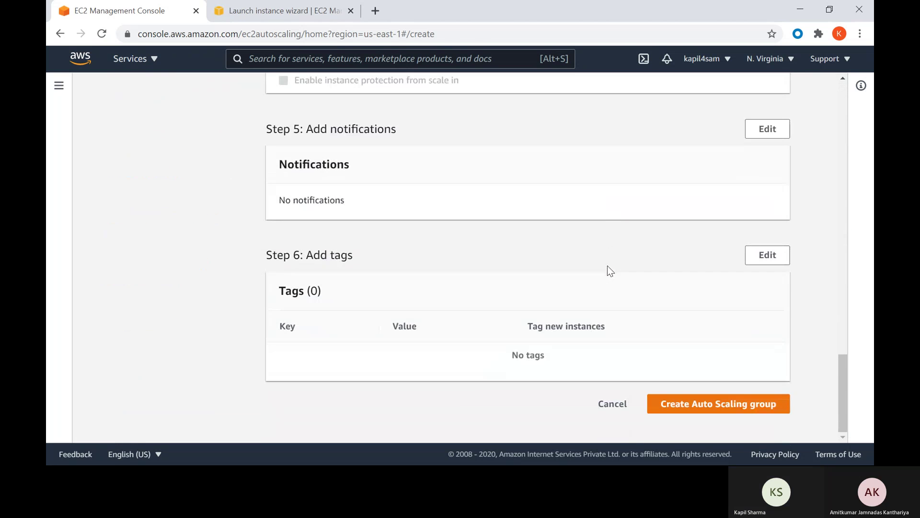
- Create the Auto Scaling group from the reviewed configuration and dismiss the compute savings banner
{"action": "left_click", "coordinate": [719, 407]}
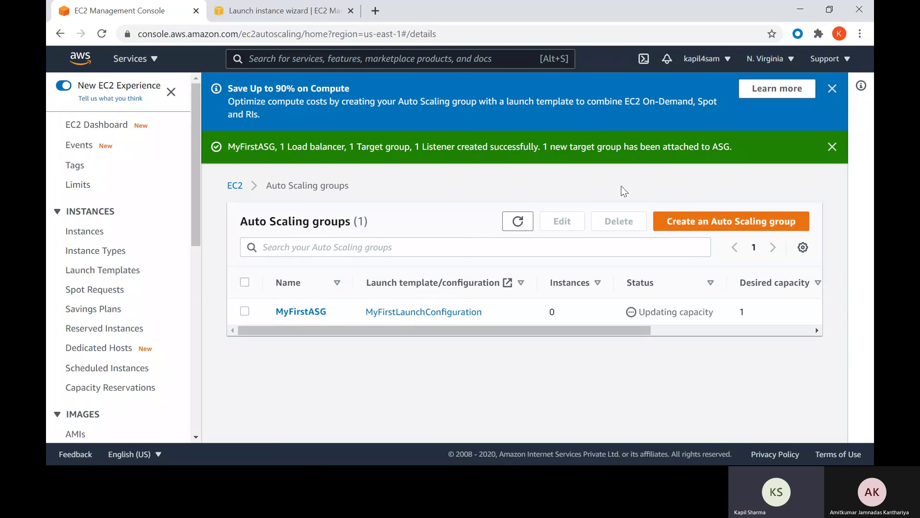
{"action": "left_click", "coordinate": [833, 88]}
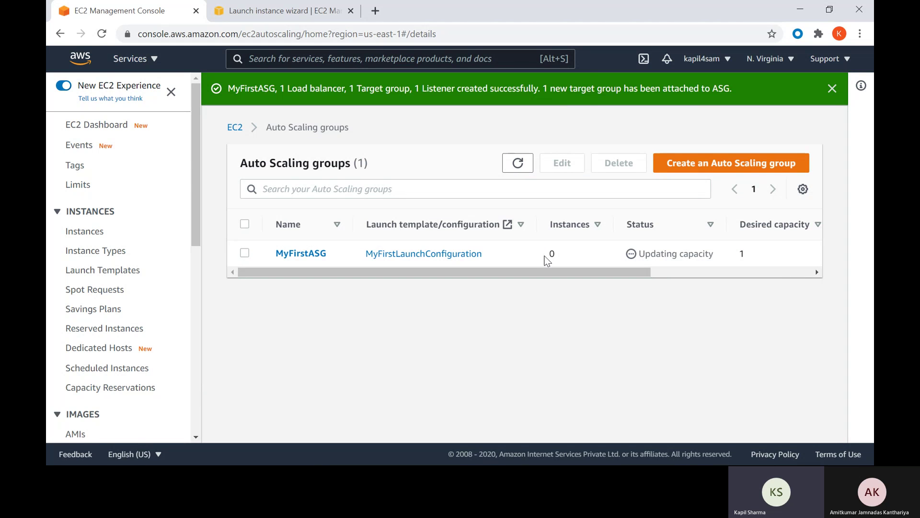
- Select MyFirstASG in the group list, shrink its details pane, and dismiss the creation message
{"action": "left_click", "coordinate": [559, 258]}
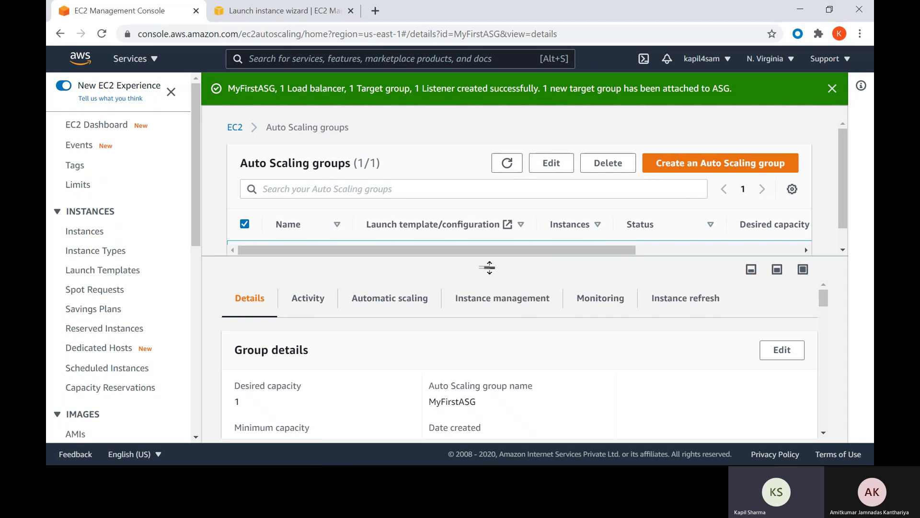
{"action": "left_click_drag", "start_coordinate": [490, 268], "coordinate": [484, 334]}
{"action": "left_click_drag", "start_coordinate": [509, 272], "coordinate": [517, 300]}
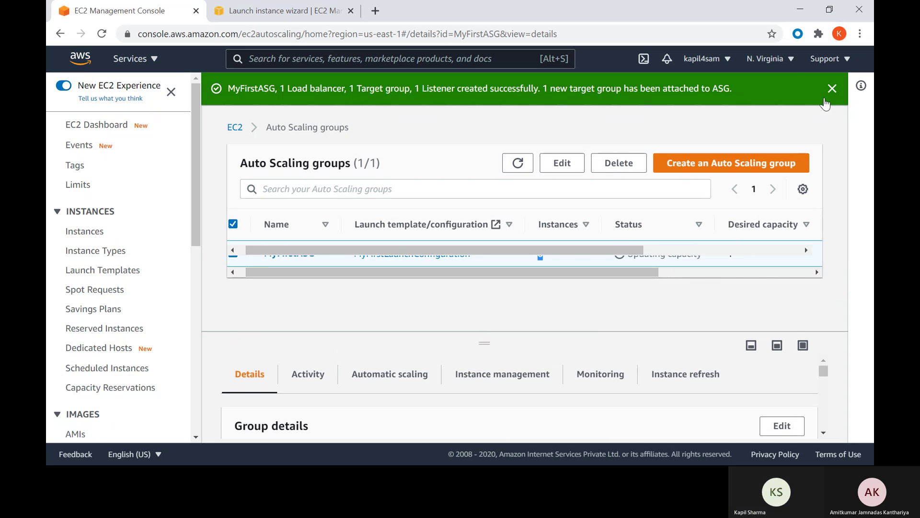
{"action": "left_click", "coordinate": [832, 88]}
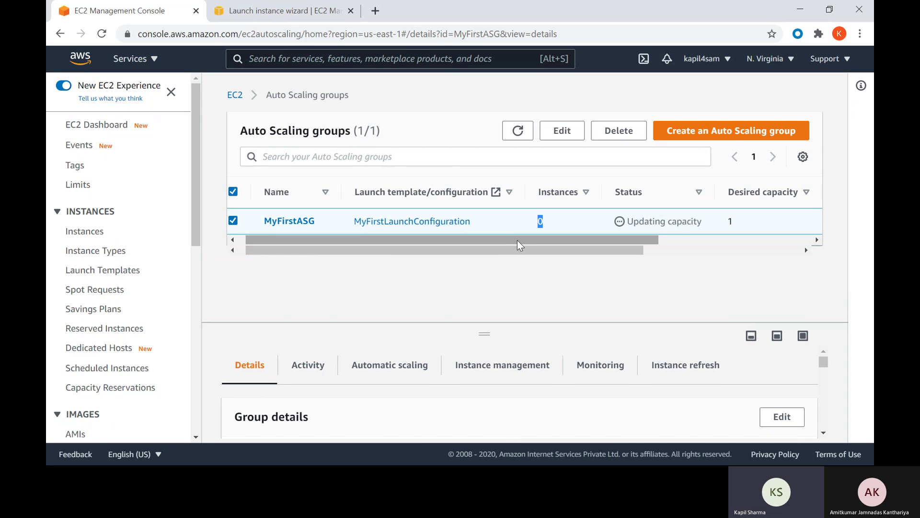
- Examine the instance count, status, capacity limits and Availability Zones of MyFirstASG, and refresh the group list
{"action": "left_click_drag", "start_coordinate": [521, 241], "coordinate": [556, 238]}
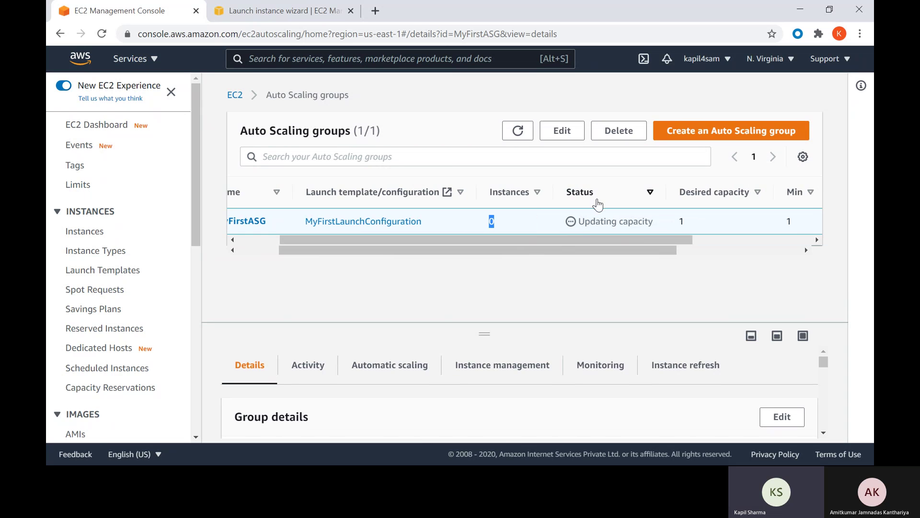
{"action": "left_click_drag", "start_coordinate": [626, 244], "coordinate": [733, 222]}
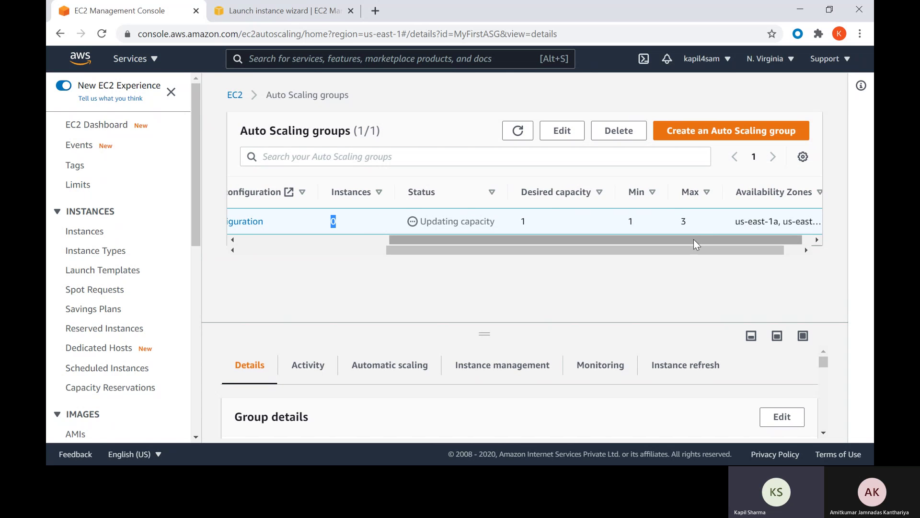
{"action": "left_click_drag", "start_coordinate": [695, 241], "coordinate": [469, 245]}
{"action": "left_click", "coordinate": [517, 134]}
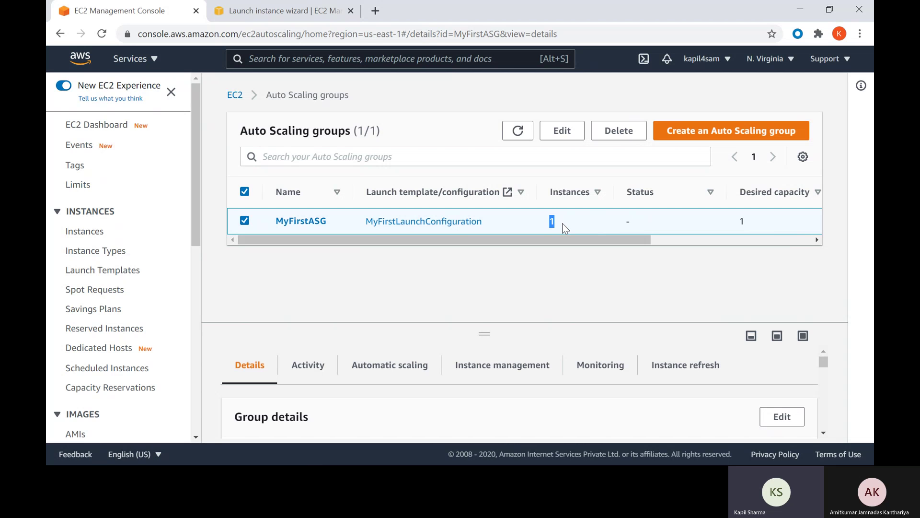
- Enlarge the details pane and review the group details, launch configuration, network and load balancing settings of MyFirstASG
{"action": "left_click_drag", "start_coordinate": [478, 330], "coordinate": [480, 271]}
{"action": "scroll", "coordinate": [420, 341], "scroll_direction": "down", "scroll_amount": 3}
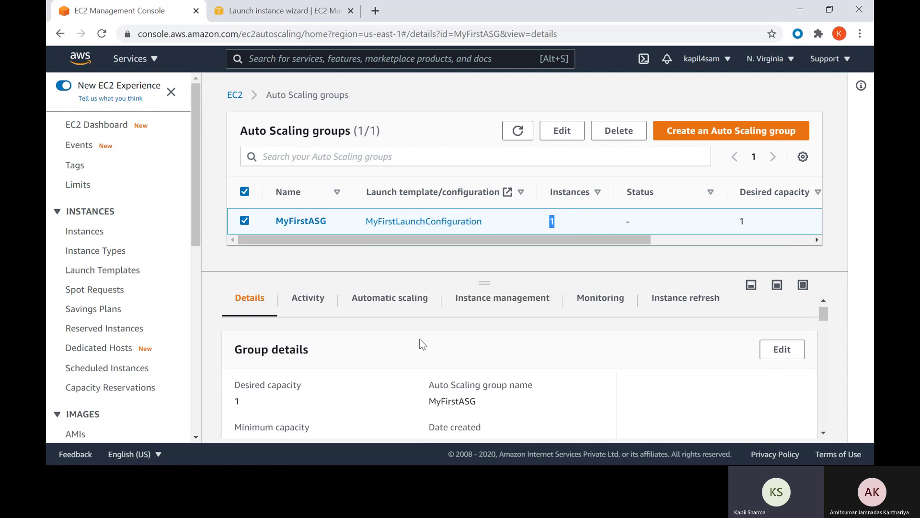
{"action": "scroll", "coordinate": [339, 349], "scroll_direction": "up", "scroll_amount": 3}
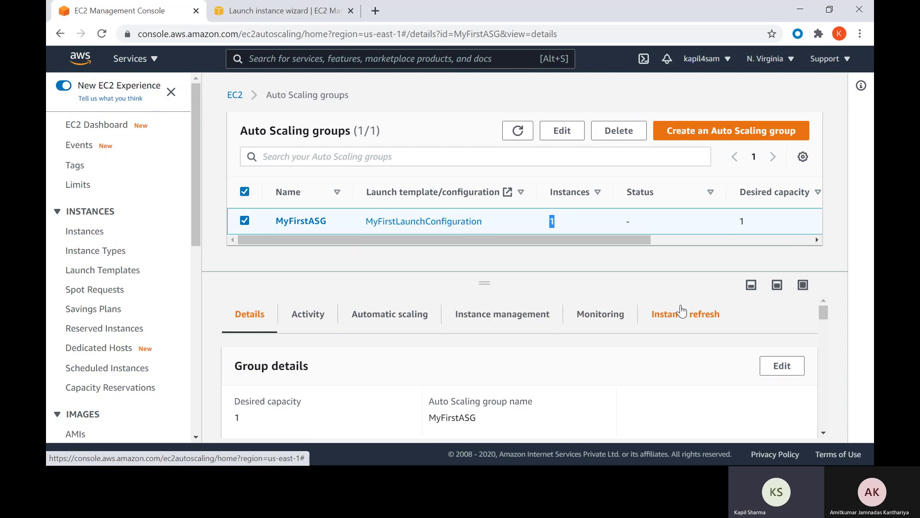
{"action": "scroll", "coordinate": [323, 411], "scroll_direction": "down", "scroll_amount": 2}
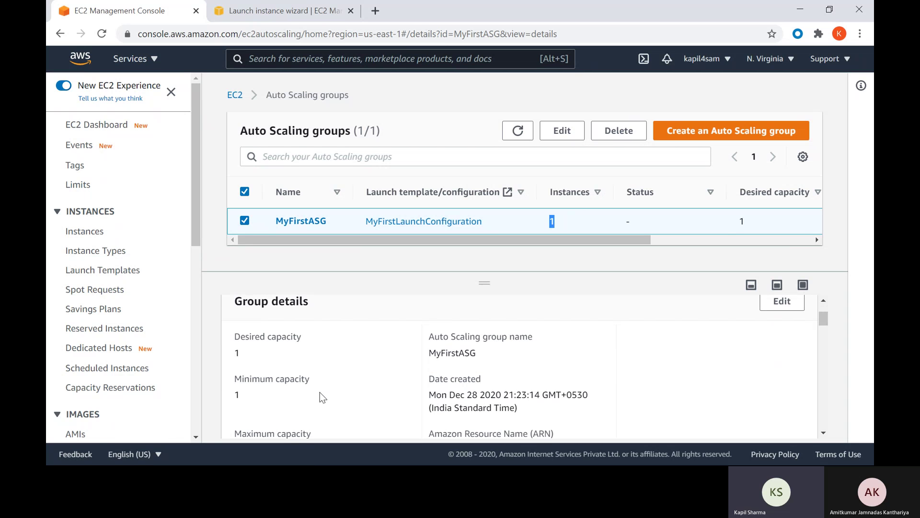
{"action": "scroll", "coordinate": [277, 353], "scroll_direction": "up", "scroll_amount": 2}
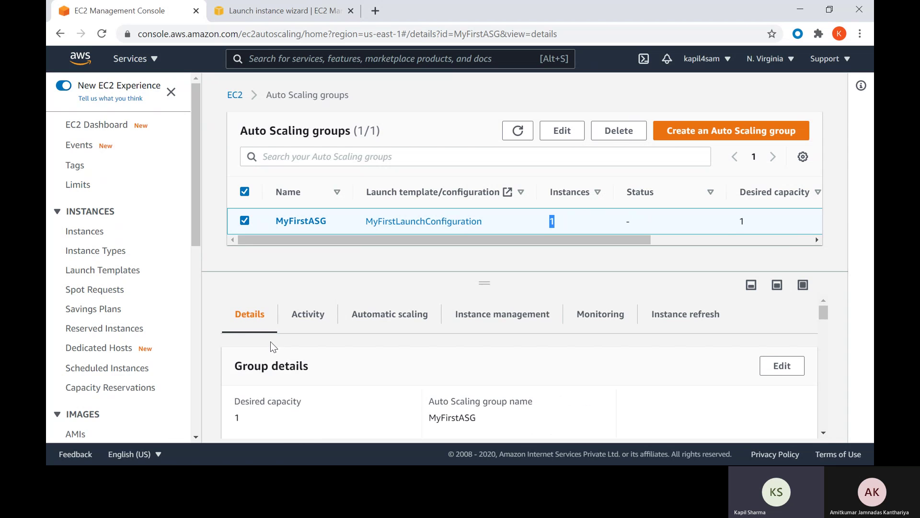
{"action": "scroll", "coordinate": [302, 379], "scroll_direction": "down", "scroll_amount": 2}
{"action": "scroll", "coordinate": [401, 381], "scroll_direction": "down", "scroll_amount": 3}
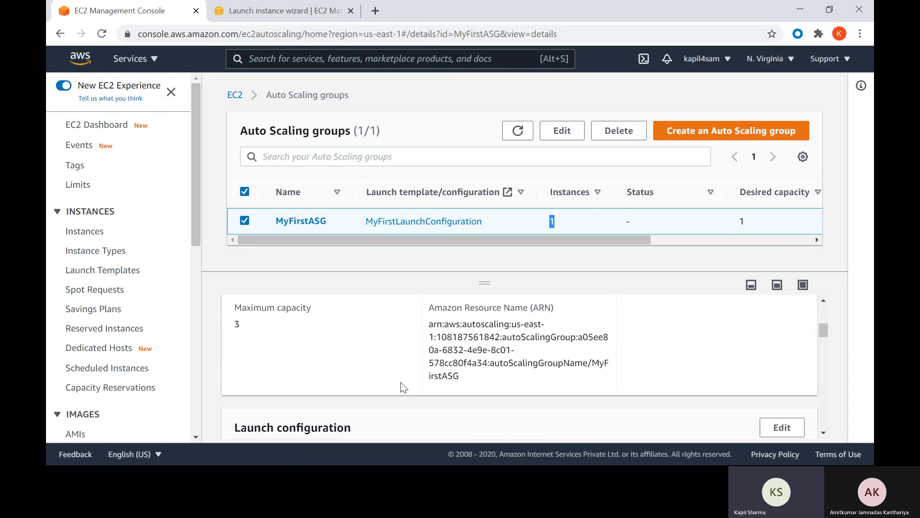
{"action": "scroll", "coordinate": [405, 384], "scroll_direction": "down", "scroll_amount": 3}
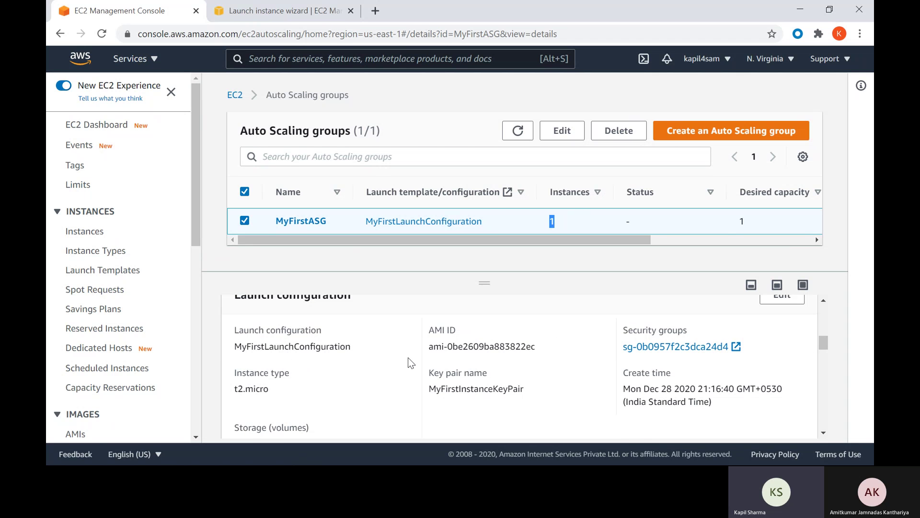
{"action": "scroll", "coordinate": [407, 358], "scroll_direction": "down", "scroll_amount": 5}
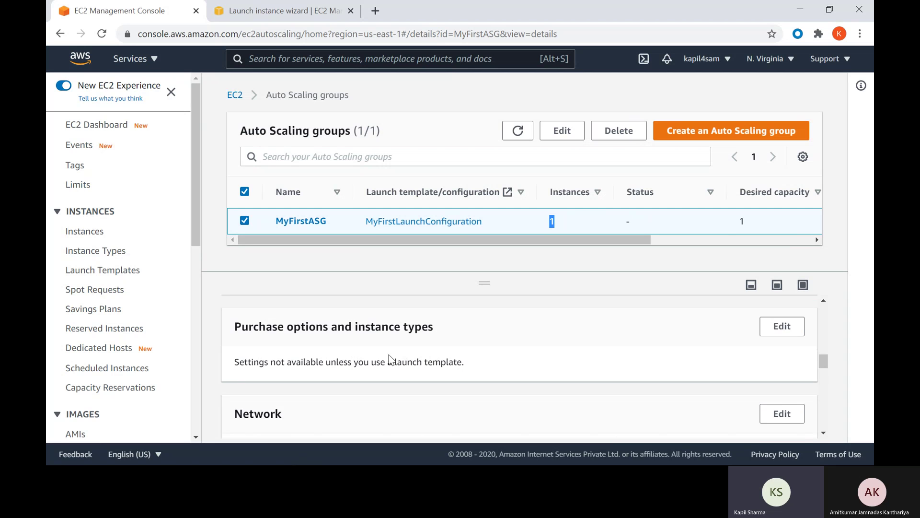
{"action": "scroll", "coordinate": [364, 356], "scroll_direction": "down", "scroll_amount": 3}
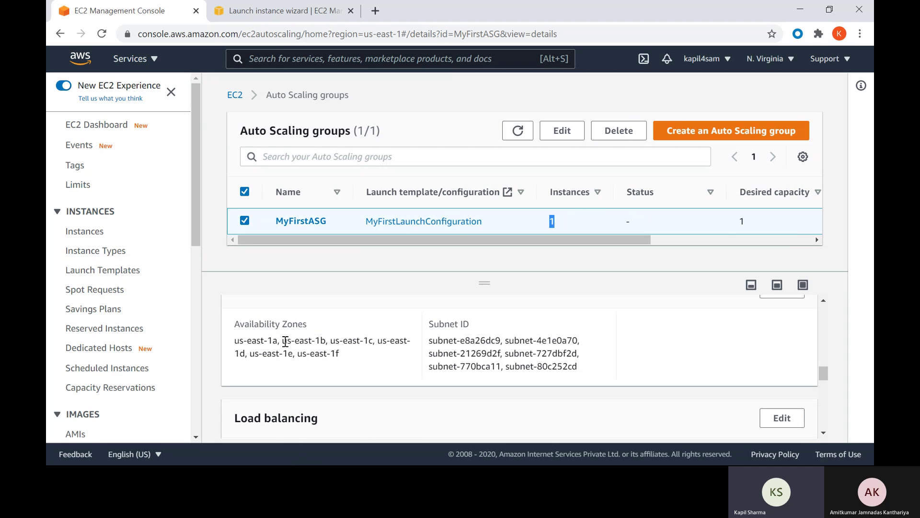
{"action": "scroll", "coordinate": [293, 350], "scroll_direction": "down", "scroll_amount": 1}
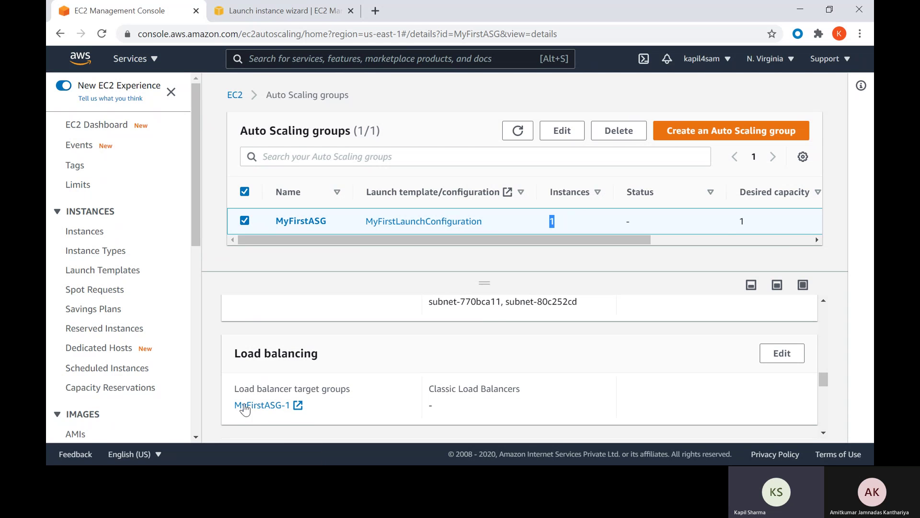
{"action": "scroll", "coordinate": [369, 402], "scroll_direction": "up", "scroll_amount": 5}
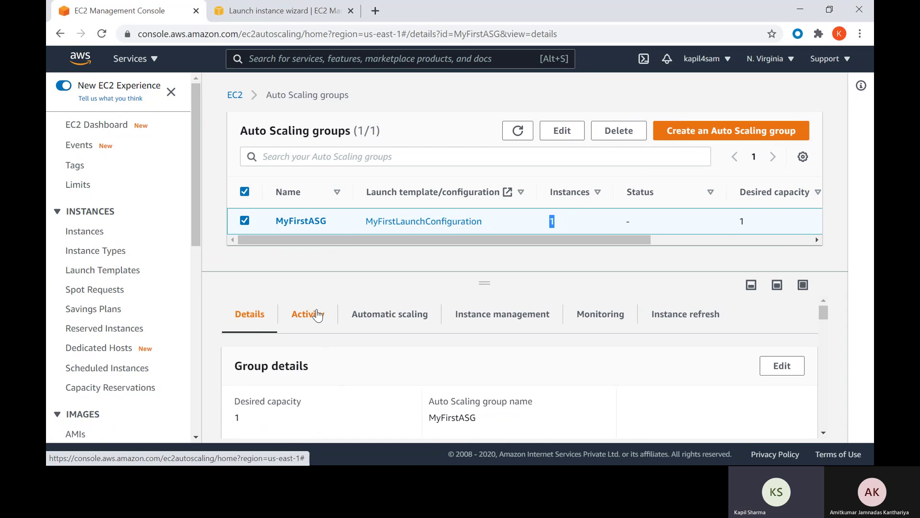
- Examine the activity history of MyFirstASG, including the instance launch entry and the load balancer target group update
{"action": "left_click", "coordinate": [315, 312]}
{"action": "scroll", "coordinate": [317, 340], "scroll_direction": "down", "scroll_amount": 2}
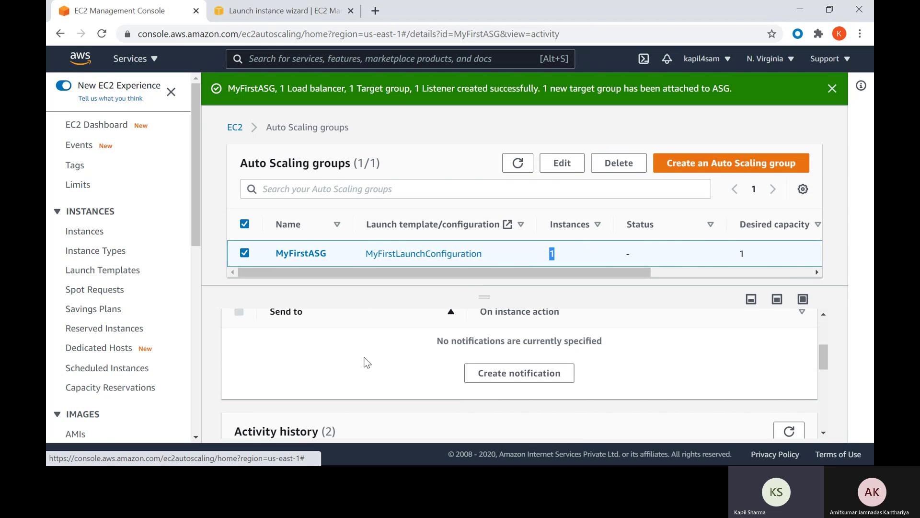
{"action": "scroll", "coordinate": [274, 367], "scroll_direction": "down", "scroll_amount": 5}
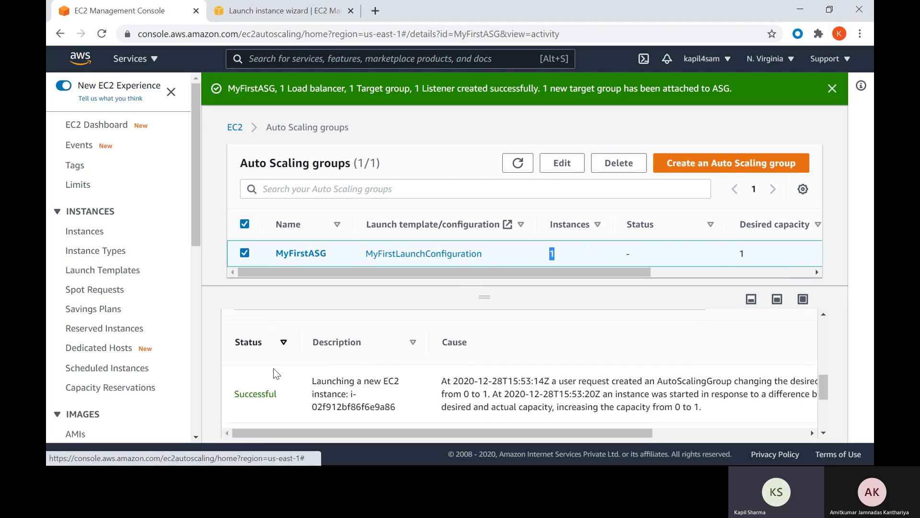
{"action": "scroll", "coordinate": [283, 371], "scroll_direction": "up", "scroll_amount": 3}
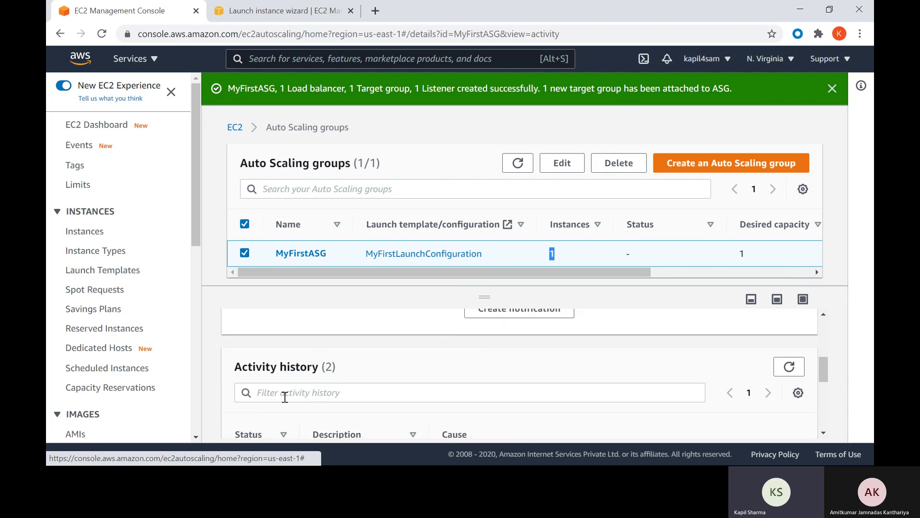
{"action": "scroll", "coordinate": [278, 369], "scroll_direction": "down", "scroll_amount": 1}
{"action": "scroll", "coordinate": [269, 375], "scroll_direction": "down", "scroll_amount": 2}
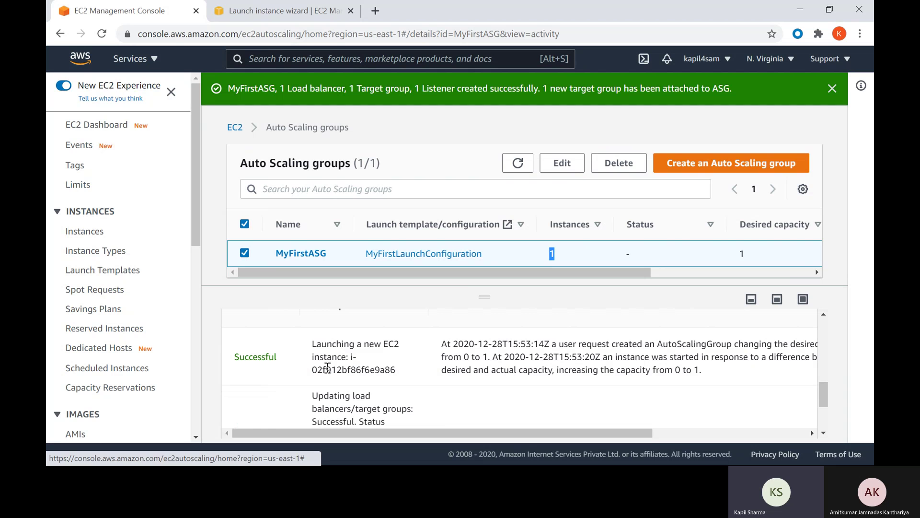
{"action": "left_click_drag", "start_coordinate": [325, 370], "coordinate": [391, 370]}
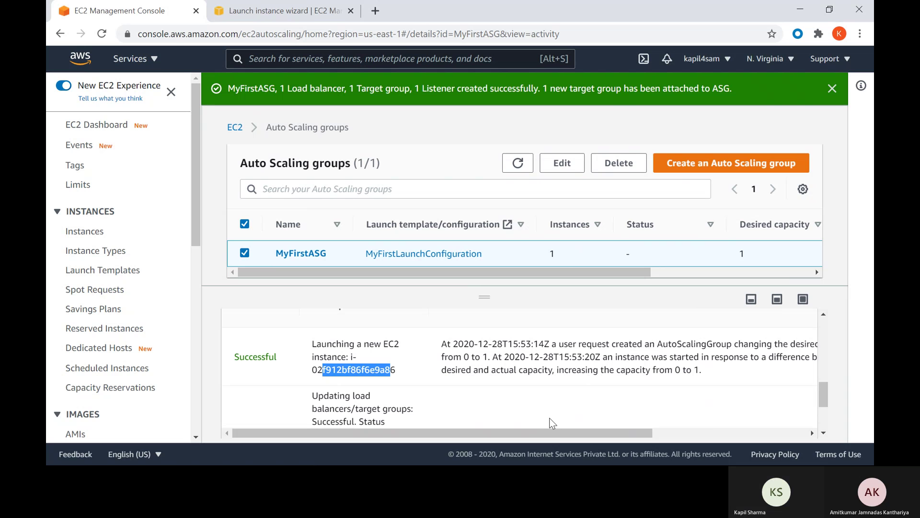
{"action": "mouse_move", "coordinate": [560, 434]}
{"action": "left_mouse_down"}
{"action": "mouse_move", "coordinate": [670, 434]}
{"action": "mouse_move", "coordinate": [548, 438]}
{"action": "left_mouse_up"}
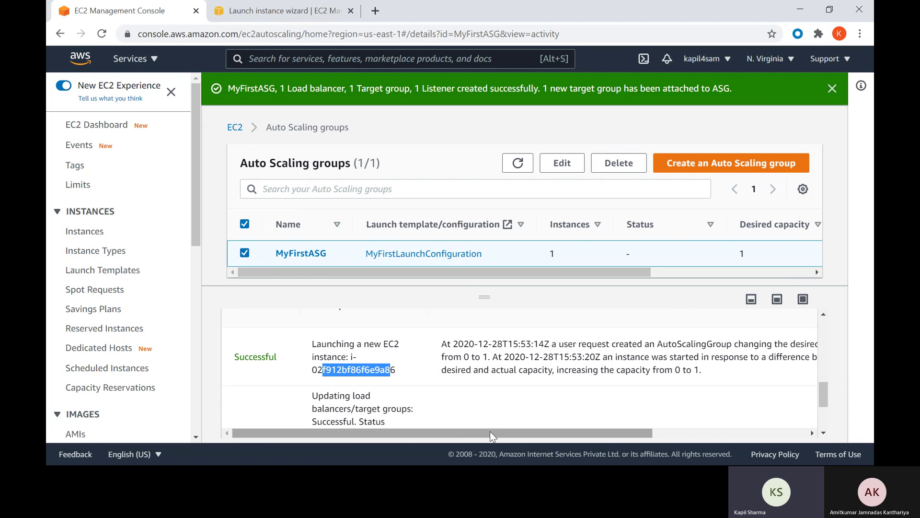
{"action": "scroll", "coordinate": [401, 396], "scroll_direction": "down", "scroll_amount": 1}
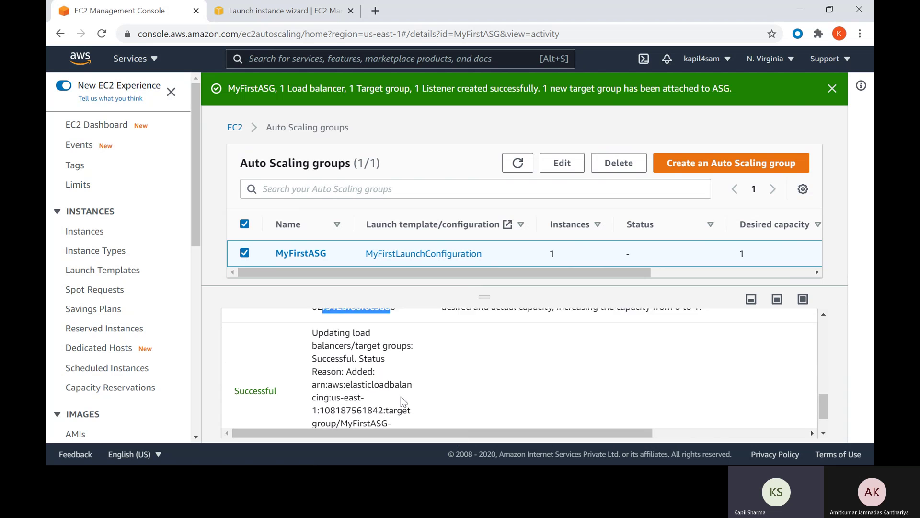
{"action": "scroll", "coordinate": [396, 397], "scroll_direction": "down", "scroll_amount": 1}
- Open the EC2 load balancers page and copy the DNS name of the MyFirstASG-1 load balancer
{"action": "scroll", "coordinate": [143, 326], "scroll_direction": "down", "scroll_amount": 9}
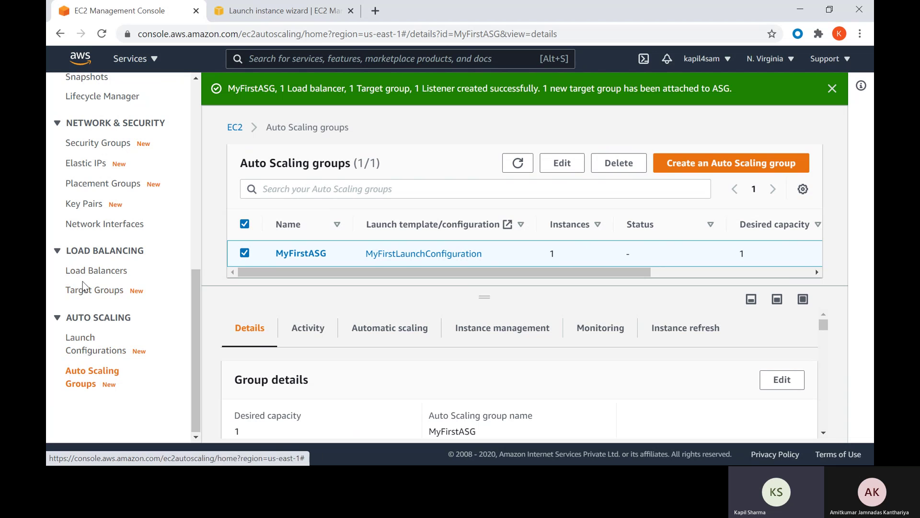
{"action": "left_click", "coordinate": [77, 272]}
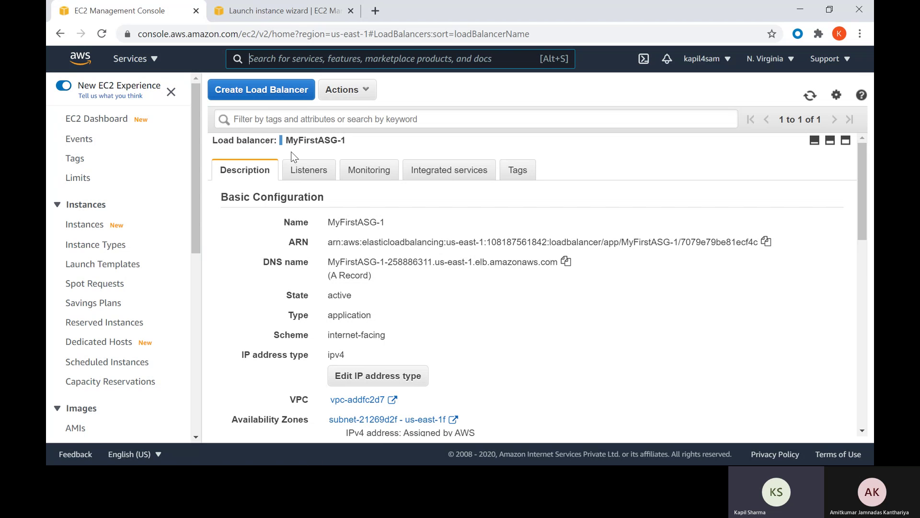
{"action": "left_click_drag", "start_coordinate": [286, 140], "coordinate": [358, 142]}
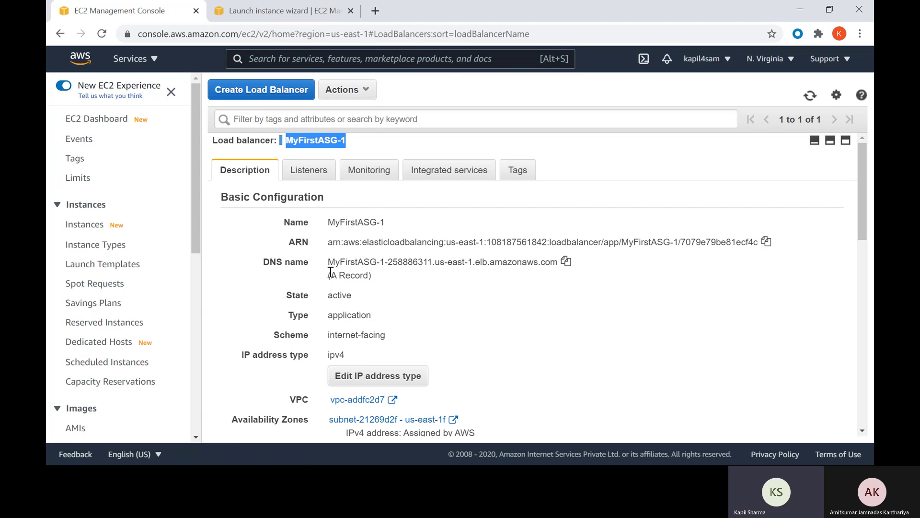
{"action": "left_click", "coordinate": [566, 262]}
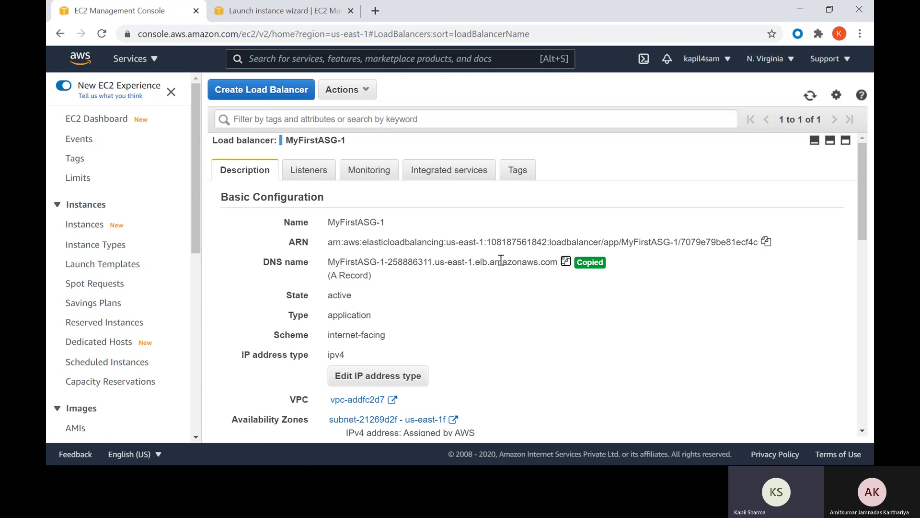
- Open the copied load balancer DNS name in a new browser tab
{"action": "left_click", "coordinate": [376, 11]}
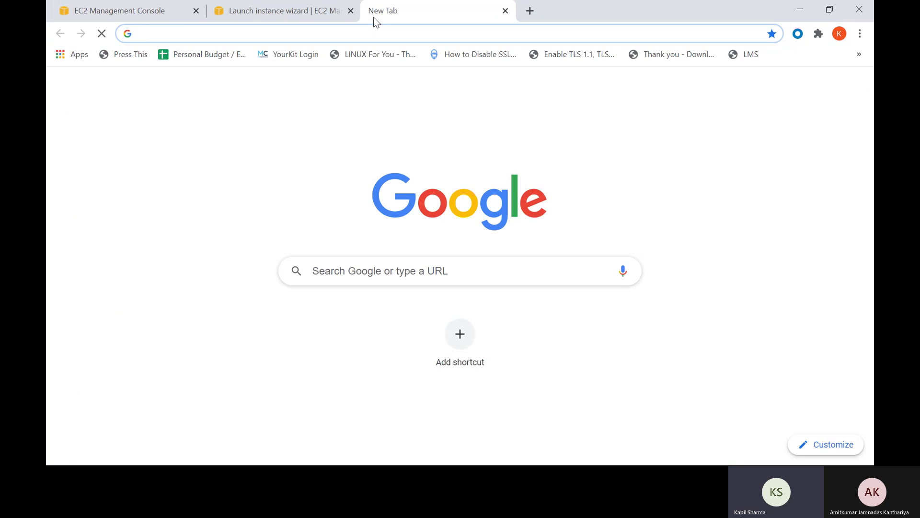
{"action": "key", "text": "ctrl+v"}
{"action": "key", "text": "Return"}
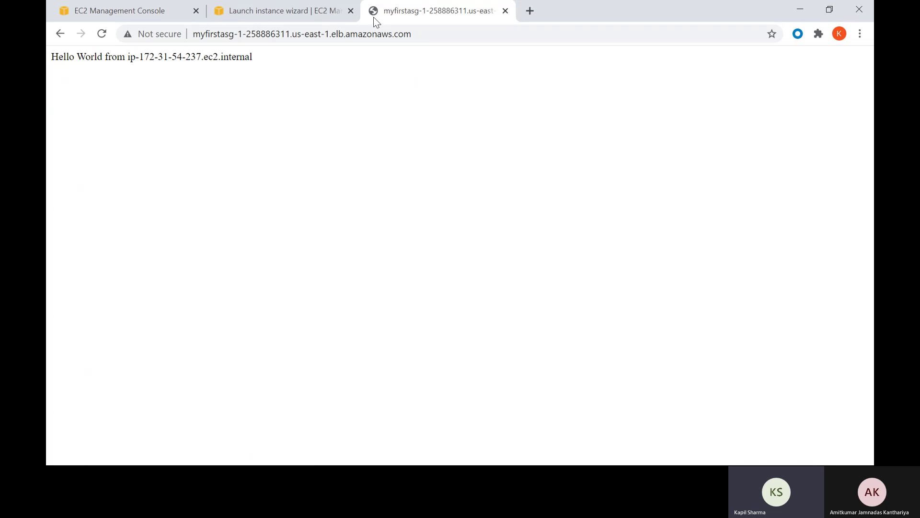
- Enlarge the web page served by the load balancer and highlight its Hello World text
{"action": "key", "text": "ctrl+plus"}
{"action": "key", "text": "ctrl+plus"}
{"action": "key", "text": "ctrl+plus"}
{"action": "key", "text": "ctrl+plus"}
{"action": "key", "text": "ctrl+plus"}
{"action": "key", "text": "ctrl+plus"}
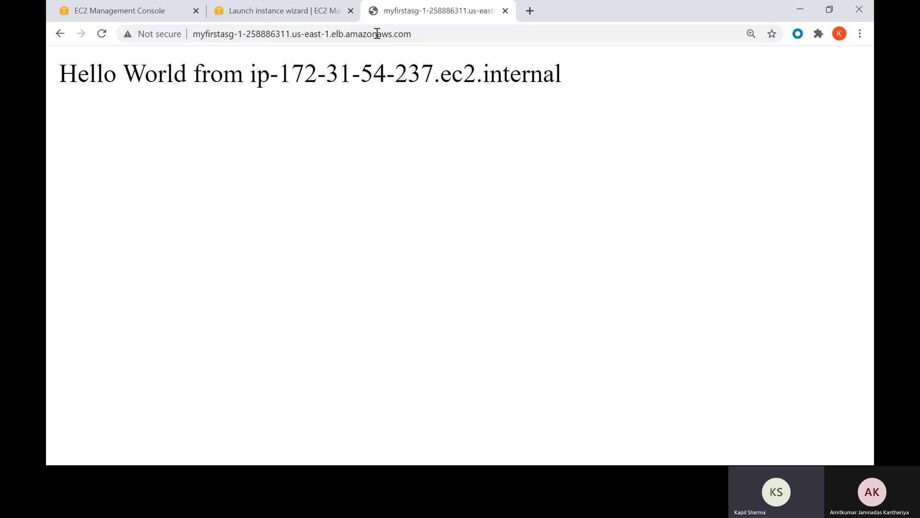
{"action": "left_click_drag", "start_coordinate": [61, 70], "coordinate": [612, 27]}
- Return to the EC2 console's browser tab and open the list of target groups
{"action": "left_click", "coordinate": [146, 9]}
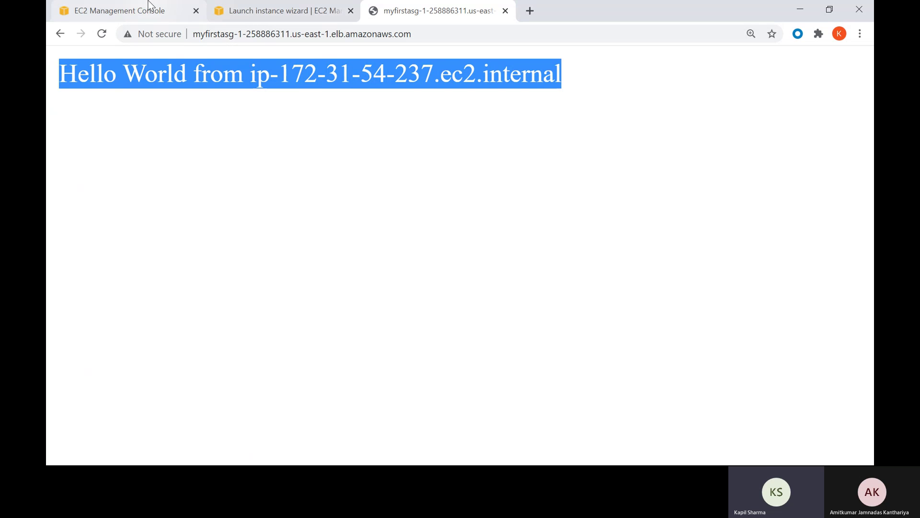
{"action": "scroll", "coordinate": [163, 349], "scroll_direction": "down", "scroll_amount": 10}
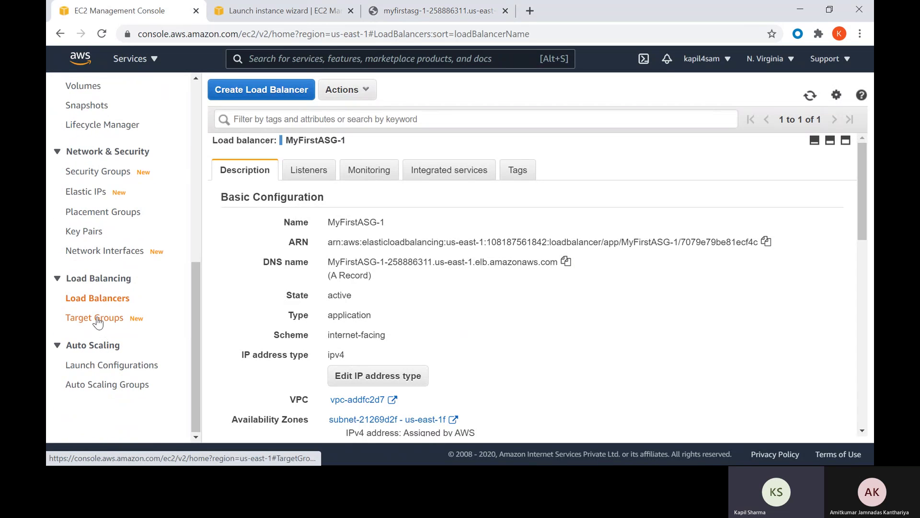
{"action": "left_click", "coordinate": [98, 318]}
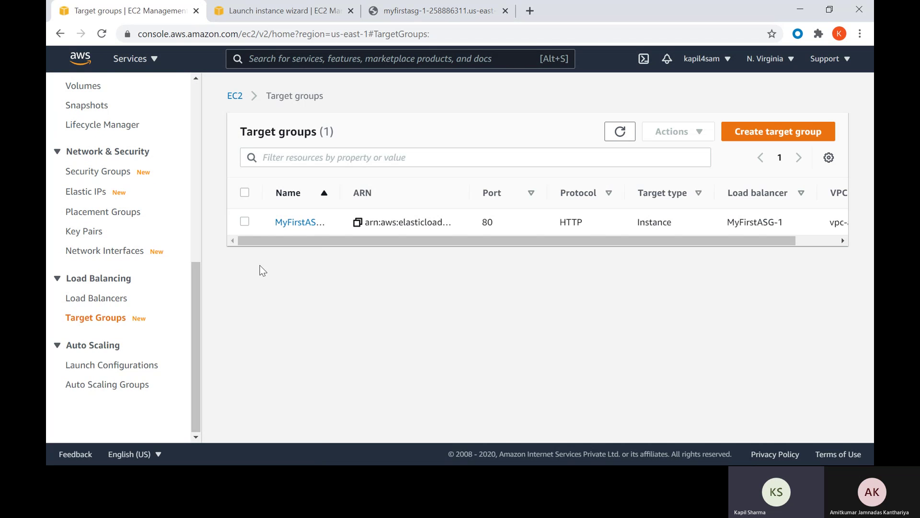
- Open the MyFirstASG-1 target group and view its registered targets
{"action": "left_click", "coordinate": [294, 223]}
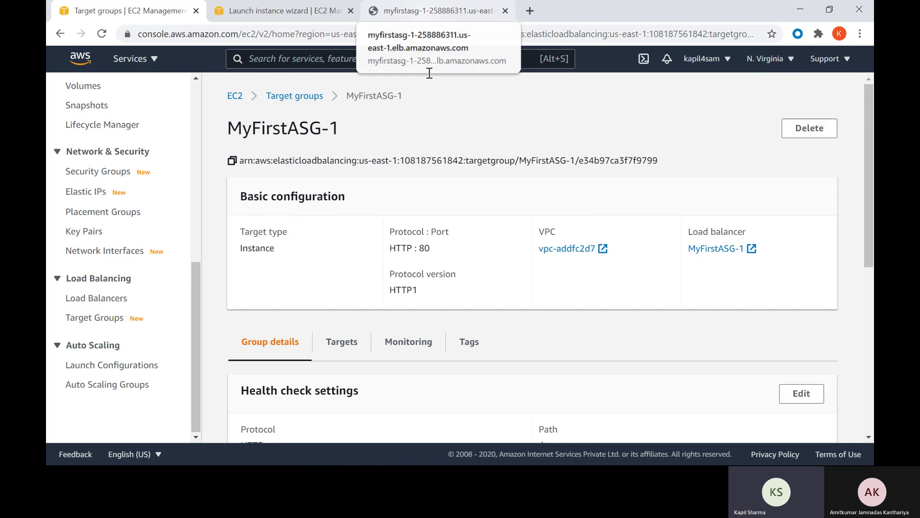
{"action": "scroll", "coordinate": [501, 364], "scroll_direction": "down", "scroll_amount": 1}
{"action": "scroll", "coordinate": [501, 364], "scroll_direction": "down", "scroll_amount": 2}
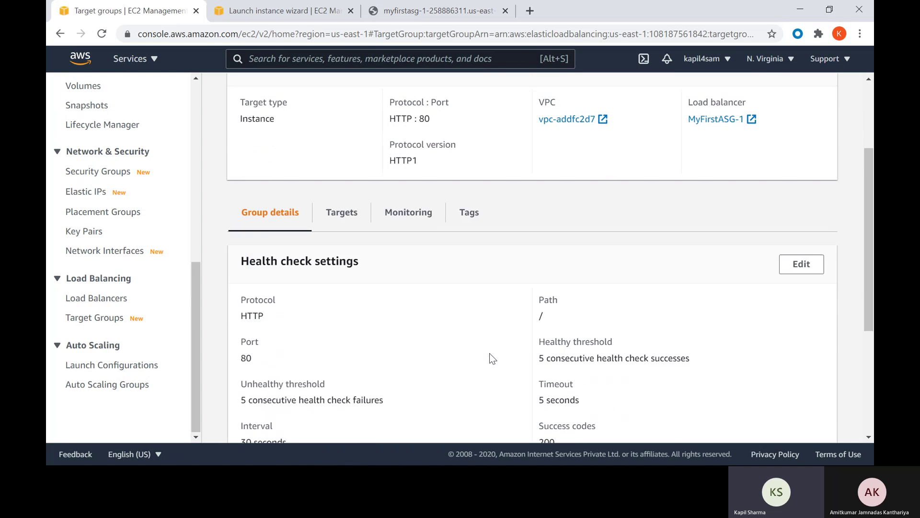
{"action": "left_click", "coordinate": [341, 148]}
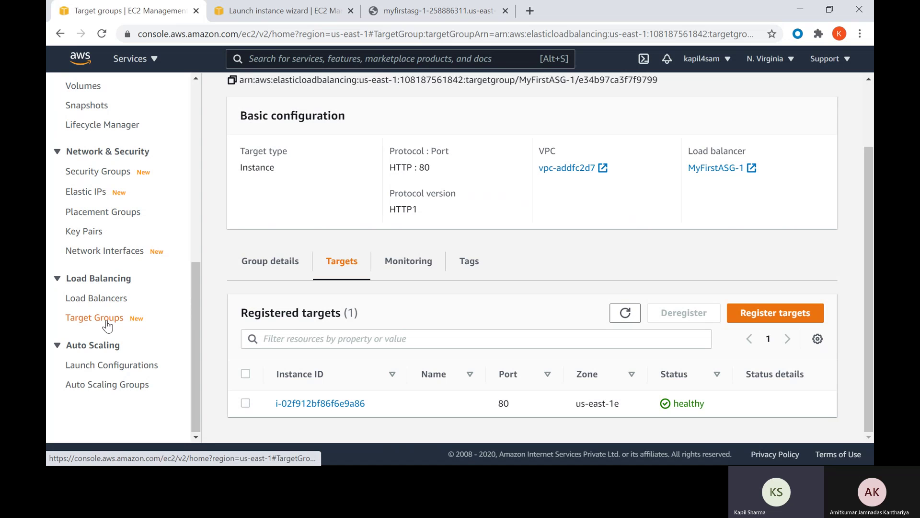
- Open the MyFirstASG Auto Scaling group and update its desired capacity to 2
{"action": "left_click", "coordinate": [110, 386]}
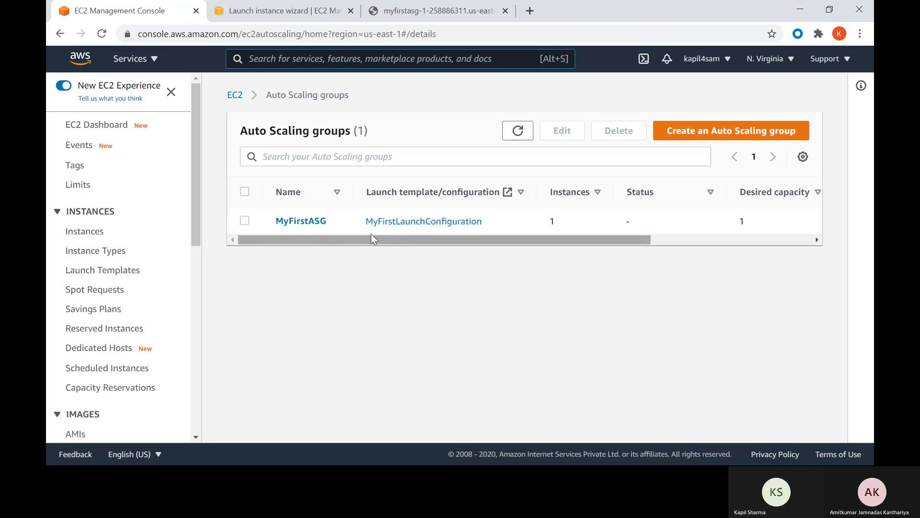
{"action": "left_click", "coordinate": [302, 221]}
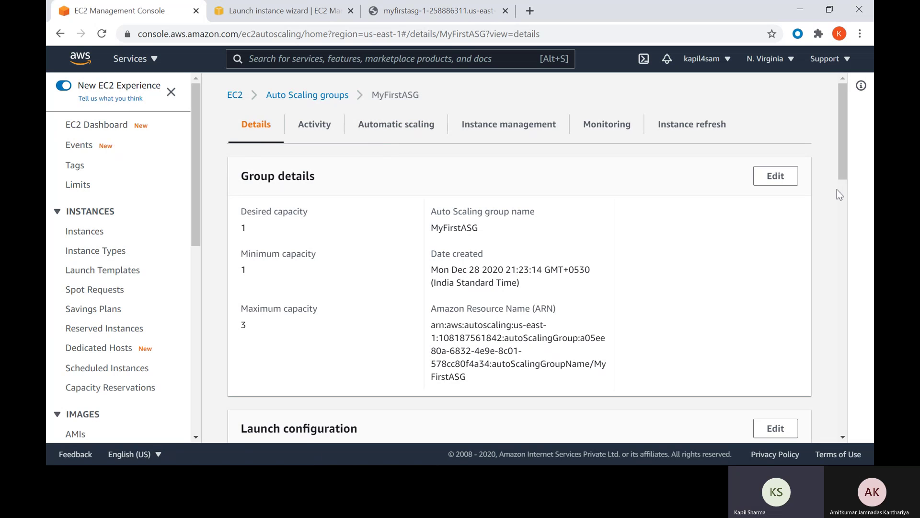
{"action": "left_click", "coordinate": [776, 178]}
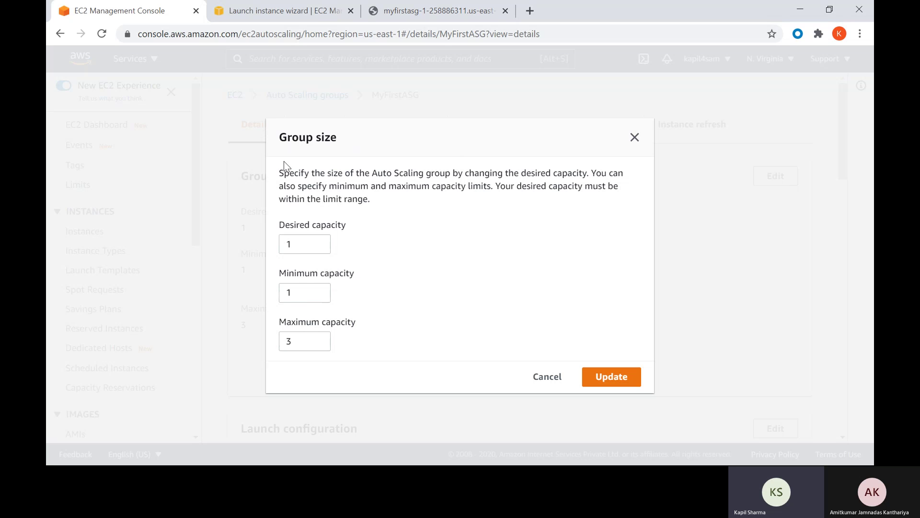
{"action": "left_click", "coordinate": [319, 242]}
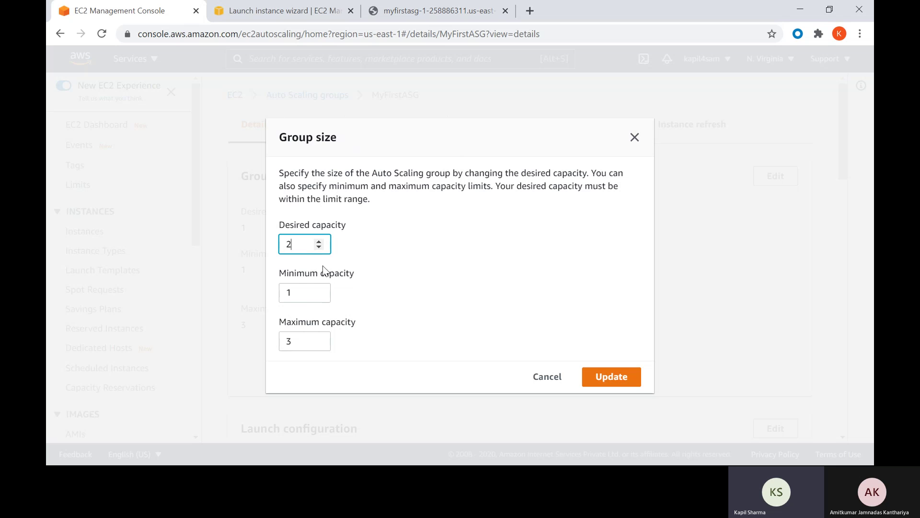
{"action": "left_click", "coordinate": [619, 381]}
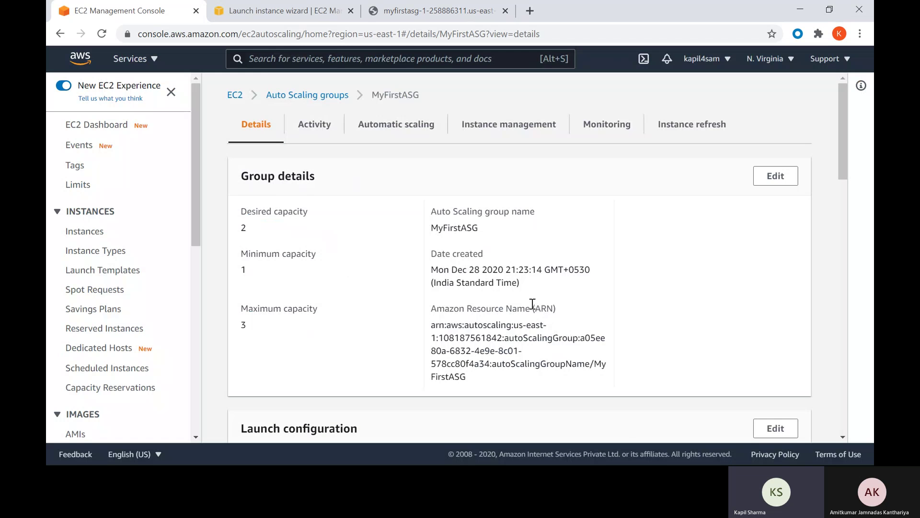
- Open the MyFirstASG group's activity history and refresh it to check for a new instance launch
{"action": "scroll", "coordinate": [532, 305], "scroll_direction": "down", "scroll_amount": 3}
{"action": "scroll", "coordinate": [531, 306], "scroll_direction": "up", "scroll_amount": 3}
{"action": "left_click", "coordinate": [309, 127]}
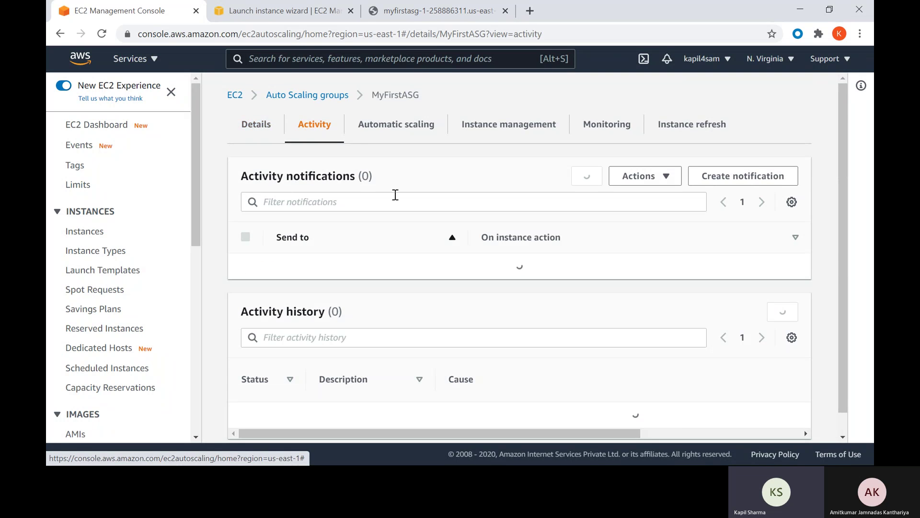
{"action": "scroll", "coordinate": [522, 239], "scroll_direction": "down", "scroll_amount": 3}
{"action": "scroll", "coordinate": [522, 242], "scroll_direction": "down", "scroll_amount": 2}
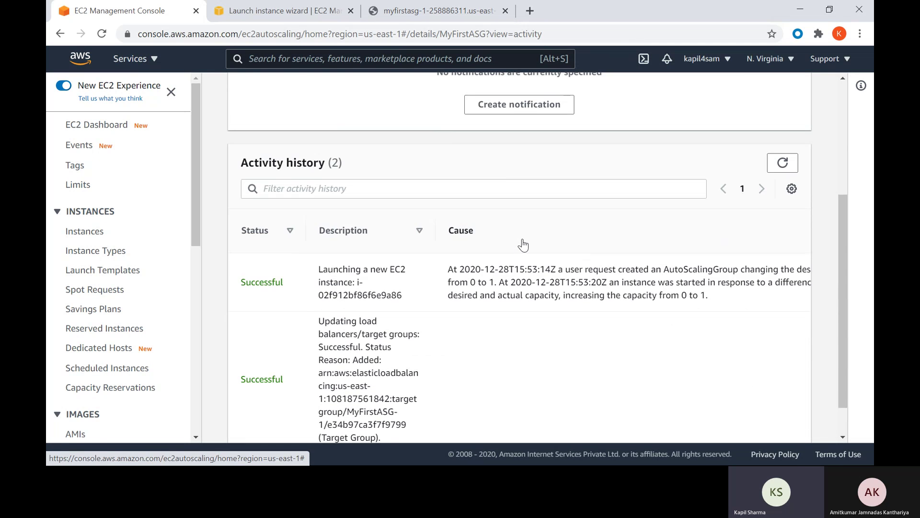
{"action": "scroll", "coordinate": [608, 205], "scroll_direction": "up", "scroll_amount": 2}
{"action": "scroll", "coordinate": [758, 201], "scroll_direction": "down", "scroll_amount": 2}
{"action": "left_click", "coordinate": [783, 163]}
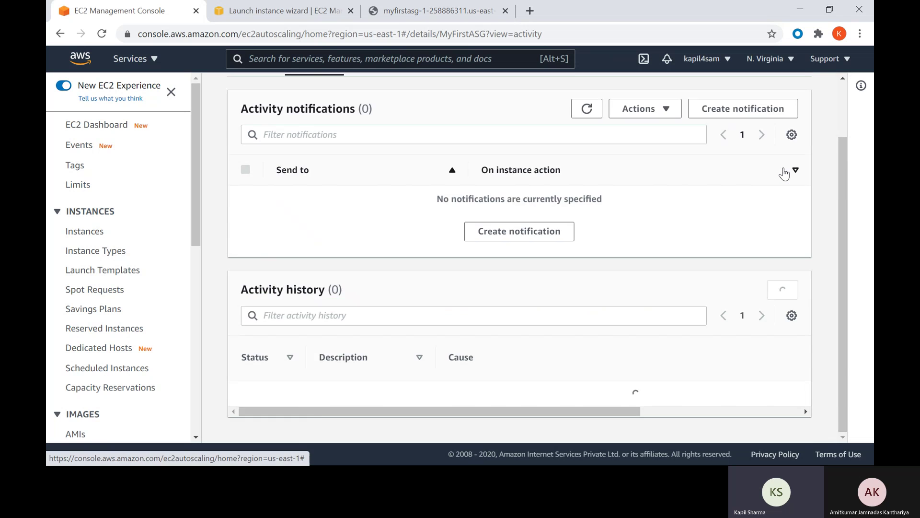
{"action": "scroll", "coordinate": [781, 171], "scroll_direction": "down", "scroll_amount": 4}
{"action": "scroll", "coordinate": [781, 171], "scroll_direction": "down", "scroll_amount": 1}
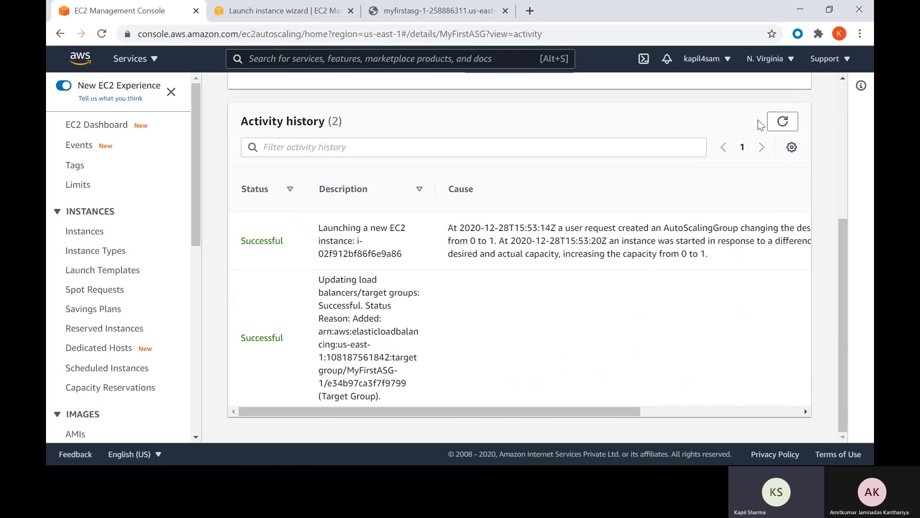
{"action": "left_click", "coordinate": [782, 121]}
{"action": "scroll", "coordinate": [781, 134], "scroll_direction": "down", "scroll_amount": 4}
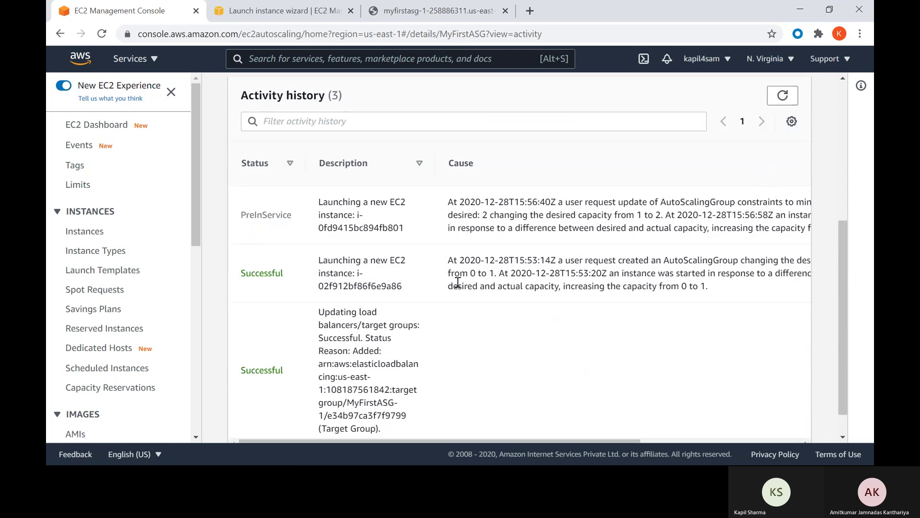
- Highlight the description, status and instance ID of the newest launch entry in the activity history
{"action": "left_click_drag", "start_coordinate": [241, 214], "coordinate": [376, 200]}
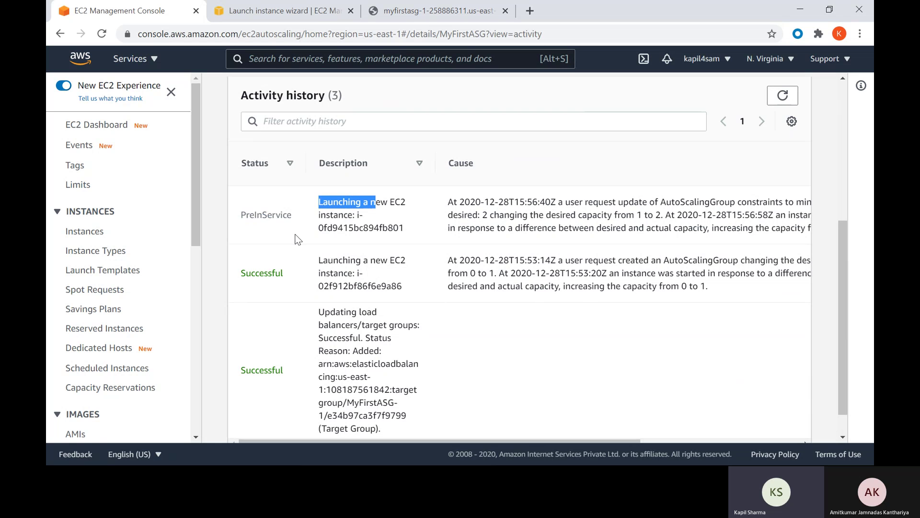
{"action": "left_click", "coordinate": [243, 217]}
{"action": "left_click_drag", "start_coordinate": [241, 215], "coordinate": [294, 218]}
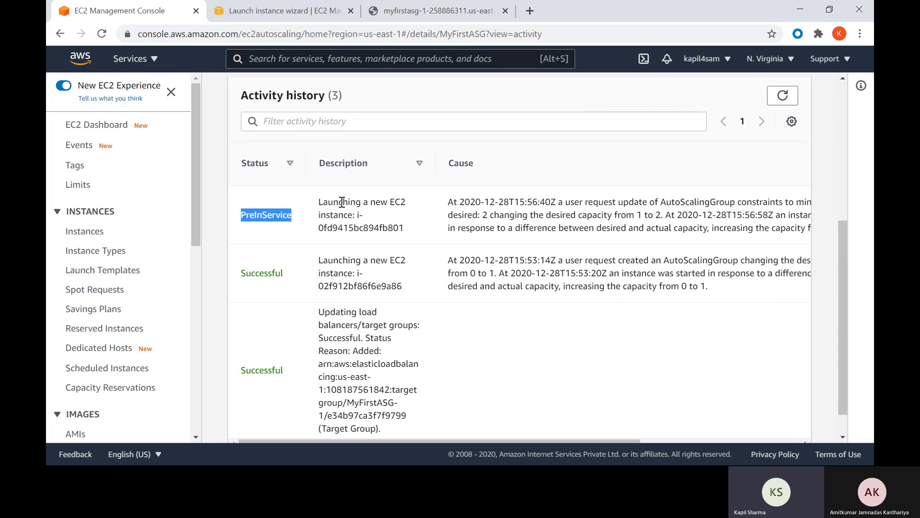
{"action": "left_click_drag", "start_coordinate": [318, 228], "coordinate": [414, 230]}
{"action": "scroll", "coordinate": [579, 242], "scroll_direction": "up", "scroll_amount": 5}
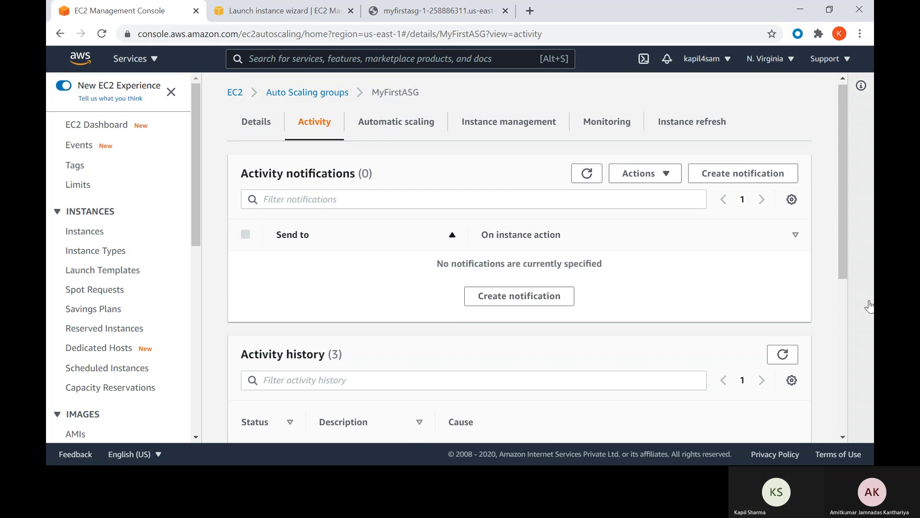
- Refresh the activity history again to check the status of the newest instance launch
{"action": "scroll", "coordinate": [772, 289], "scroll_direction": "down", "scroll_amount": 4}
{"action": "left_click", "coordinate": [781, 161]}
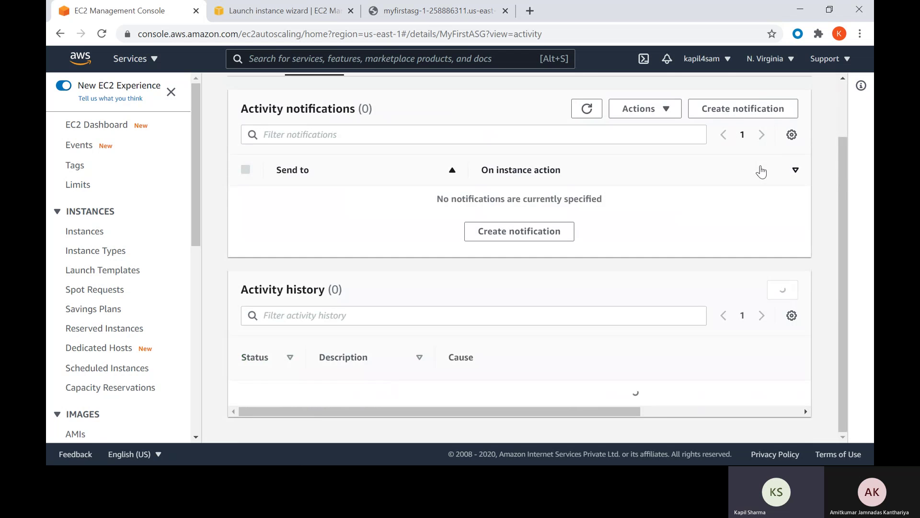
{"action": "scroll", "coordinate": [462, 215], "scroll_direction": "down", "scroll_amount": 4}
{"action": "scroll", "coordinate": [339, 216], "scroll_direction": "up", "scroll_amount": 1}
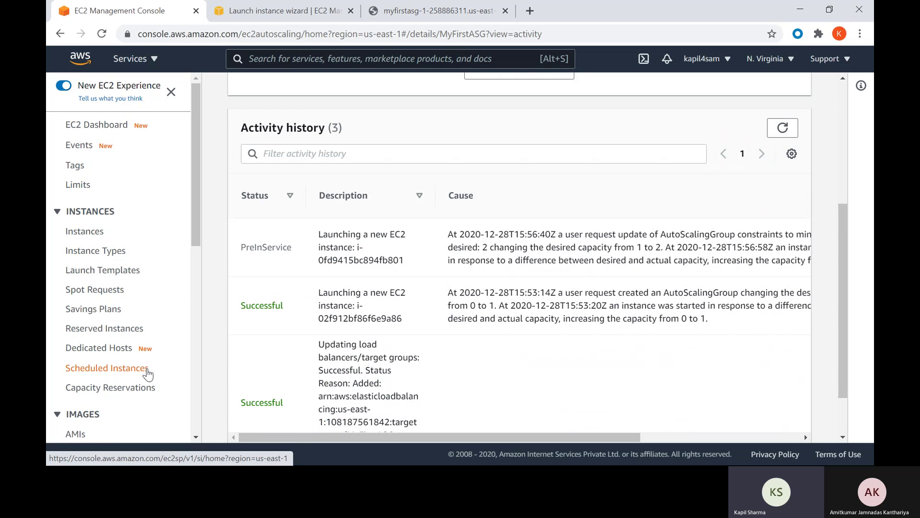
- Open the MyFirstASG-1 target group's registered targets and refresh the list to check the health of each instance
{"action": "scroll", "coordinate": [148, 376], "scroll_direction": "down", "scroll_amount": 9}
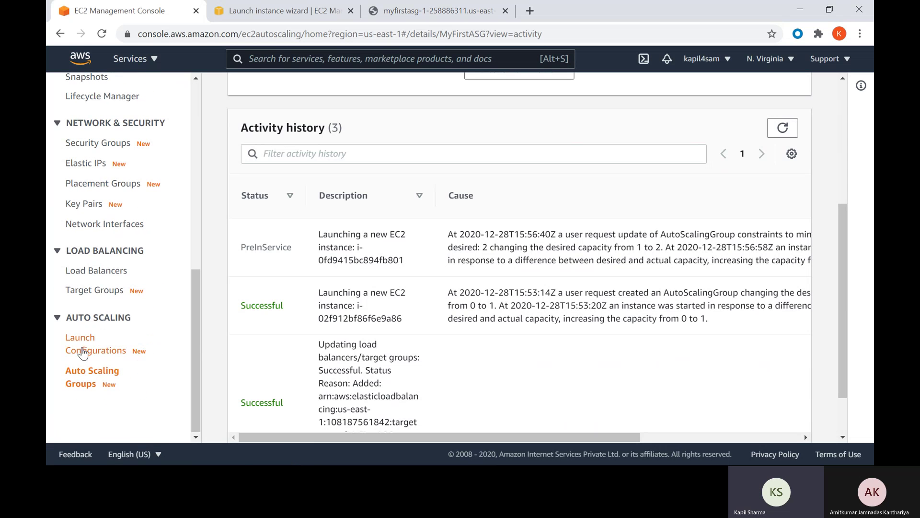
{"action": "left_click", "coordinate": [97, 296]}
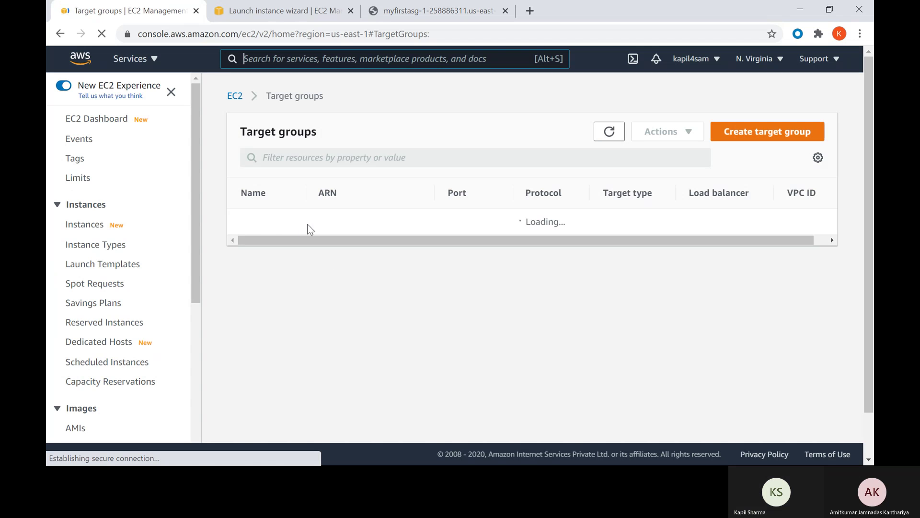
{"action": "left_click", "coordinate": [294, 221]}
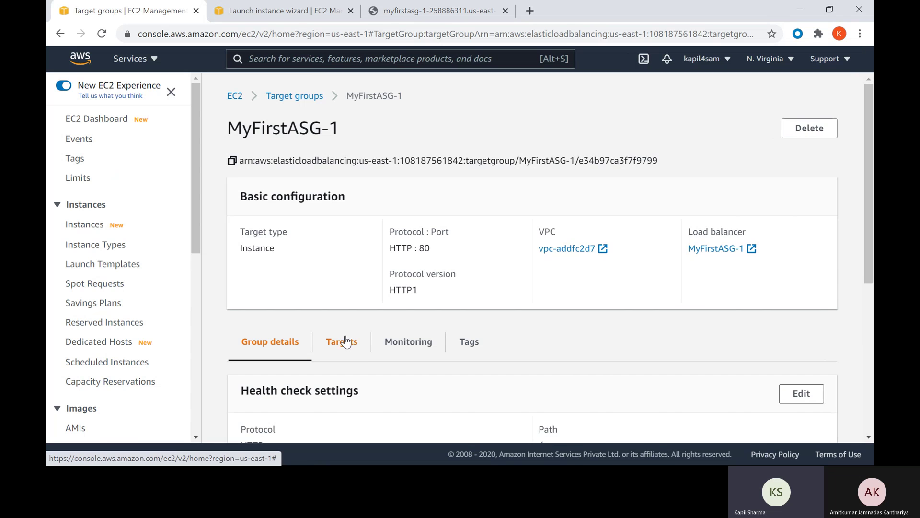
{"action": "left_click", "coordinate": [342, 341]}
{"action": "scroll", "coordinate": [348, 340], "scroll_direction": "down", "scroll_amount": 2}
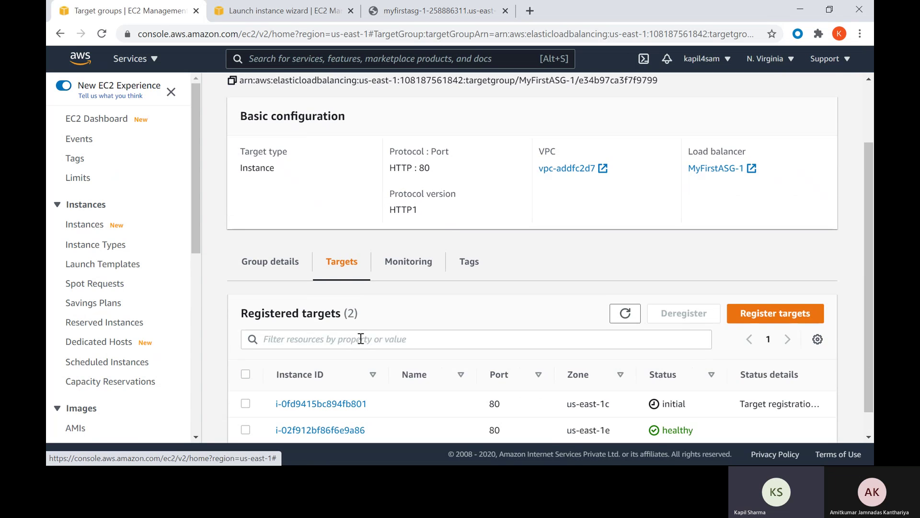
{"action": "scroll", "coordinate": [359, 345], "scroll_direction": "down", "scroll_amount": 1}
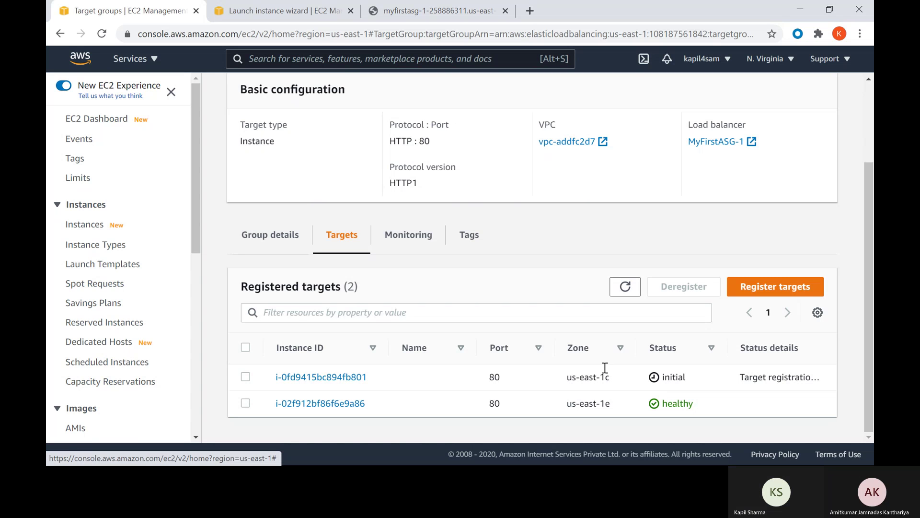
{"action": "left_click", "coordinate": [623, 289]}
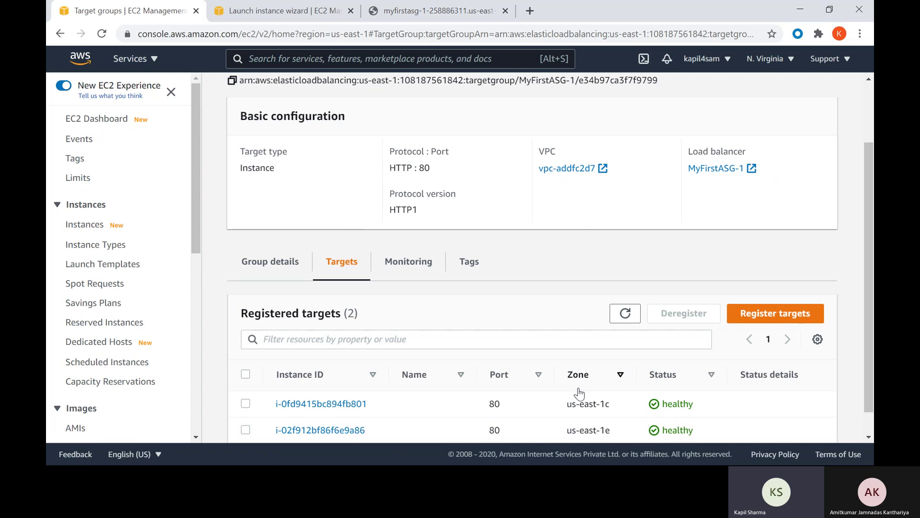
{"action": "scroll", "coordinate": [582, 389], "scroll_direction": "down", "scroll_amount": 1}
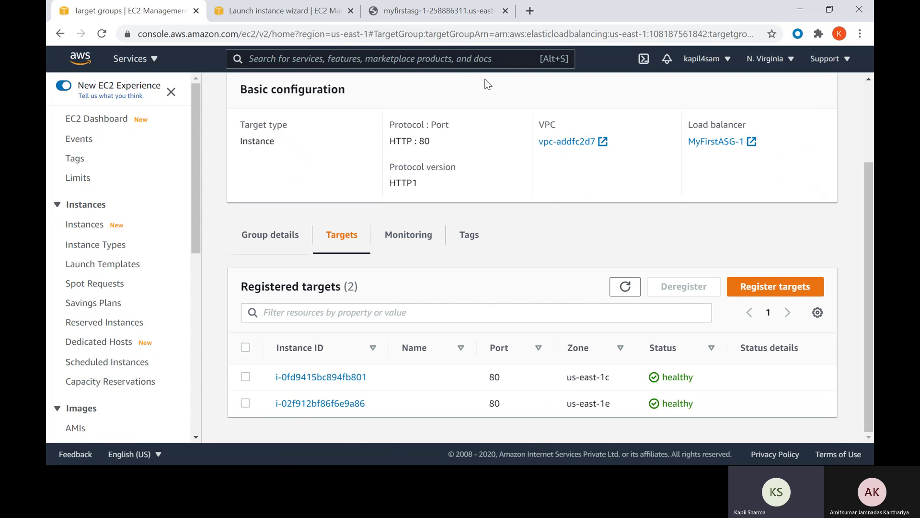
- Switch to the load balancer's browser tab, reload the page and highlight the IP address in its Hello World text
{"action": "left_click", "coordinate": [439, 6]}
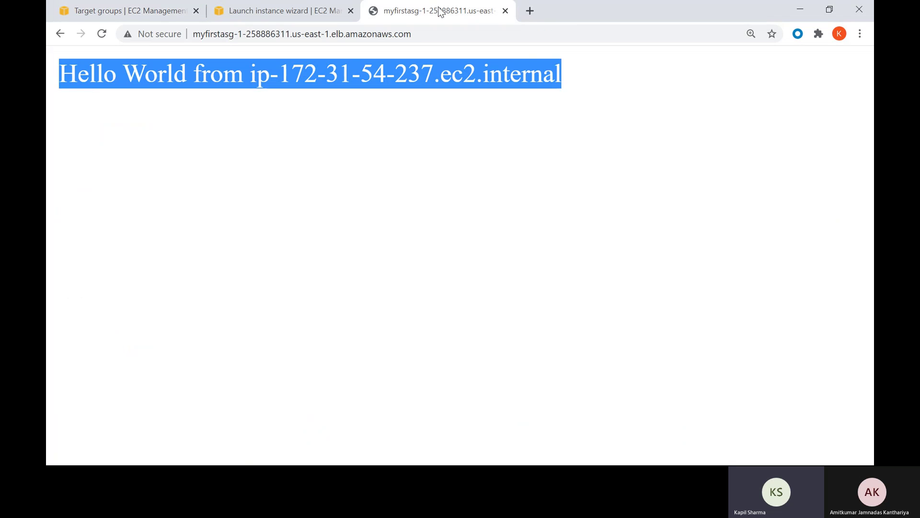
{"action": "left_click", "coordinate": [438, 33]}
{"action": "triple_click", "coordinate": [419, 93]}
{"action": "left_click", "coordinate": [439, 75]}
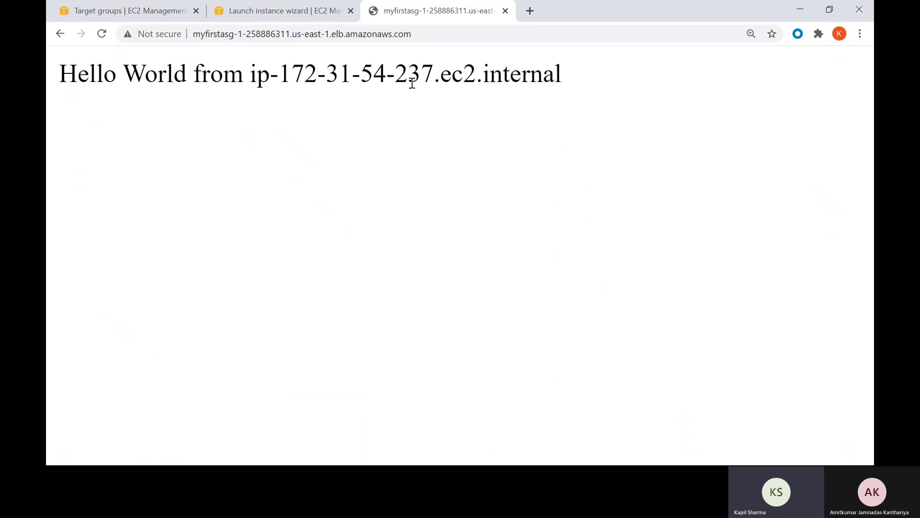
{"action": "left_click", "coordinate": [431, 37]}
{"action": "key", "text": "Return"}
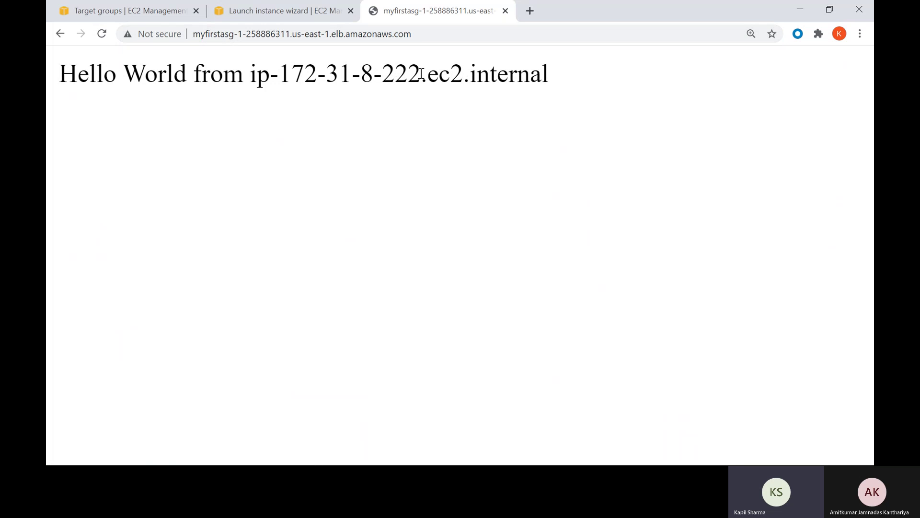
{"action": "left_click_drag", "start_coordinate": [418, 75], "coordinate": [332, 84]}
{"action": "left_click_drag", "start_coordinate": [289, 85], "coordinate": [285, 84]}
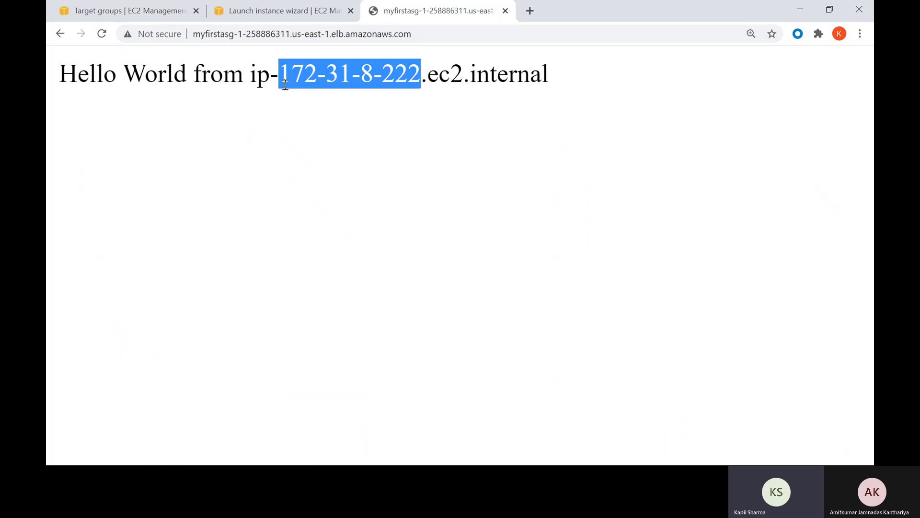
- Reload the load balancer's web page several times to compare which instance answers each request
{"action": "left_click", "coordinate": [450, 26]}
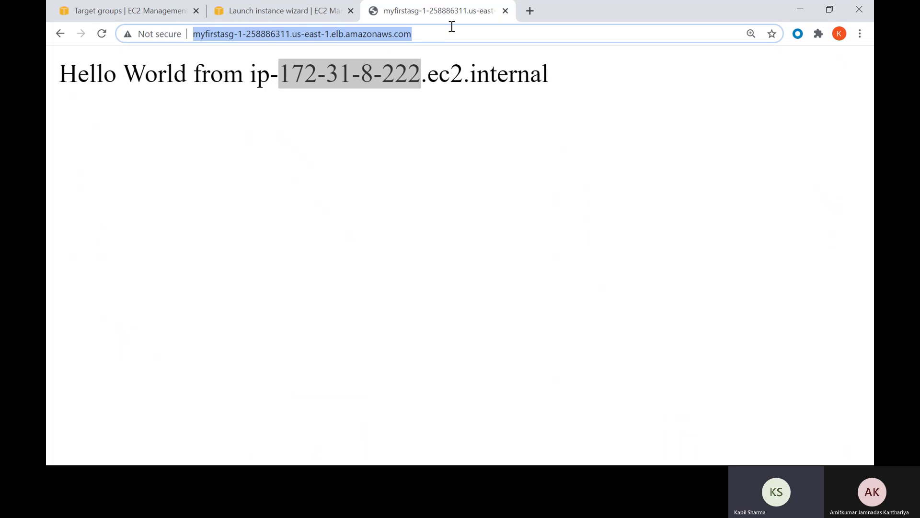
{"action": "key", "text": "Return"}
{"action": "left_click", "coordinate": [451, 26]}
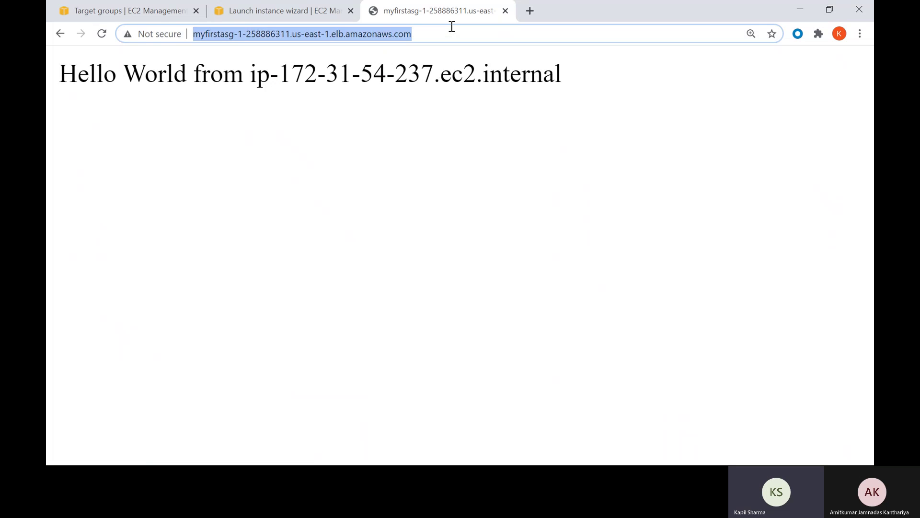
{"action": "key", "text": "Return"}
{"action": "left_click", "coordinate": [452, 26]}
{"action": "key", "text": "Return"}
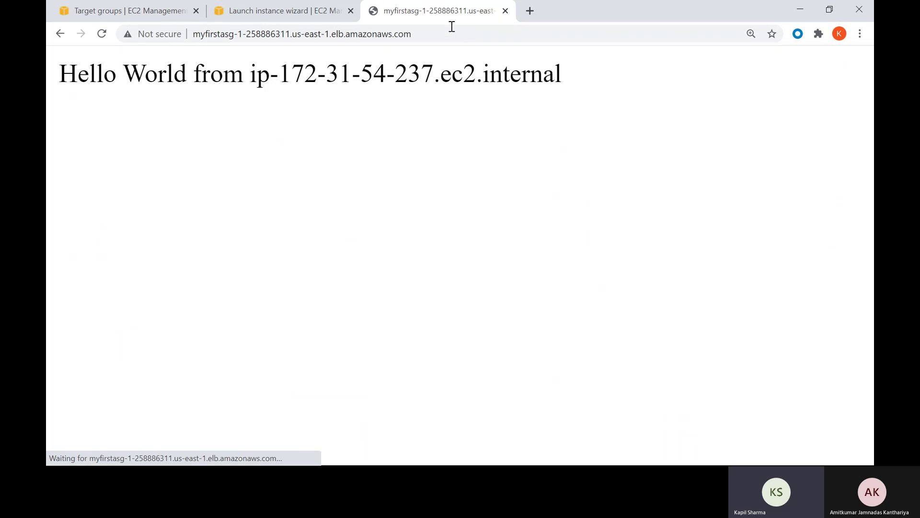
{"action": "left_click", "coordinate": [451, 27]}
{"action": "key", "text": "Return"}
{"action": "left_click", "coordinate": [451, 26]}
{"action": "key", "text": "Return"}
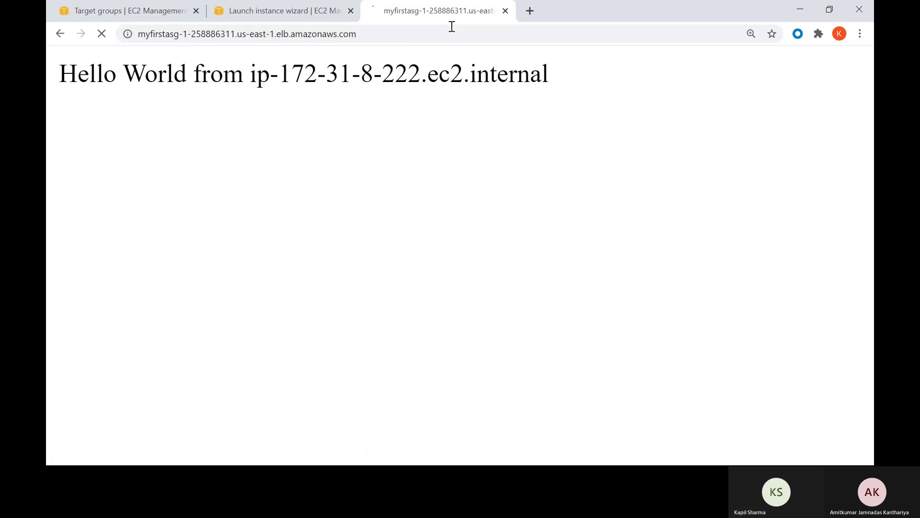
{"action": "left_click", "coordinate": [451, 26]}
{"action": "key", "text": "Return"}
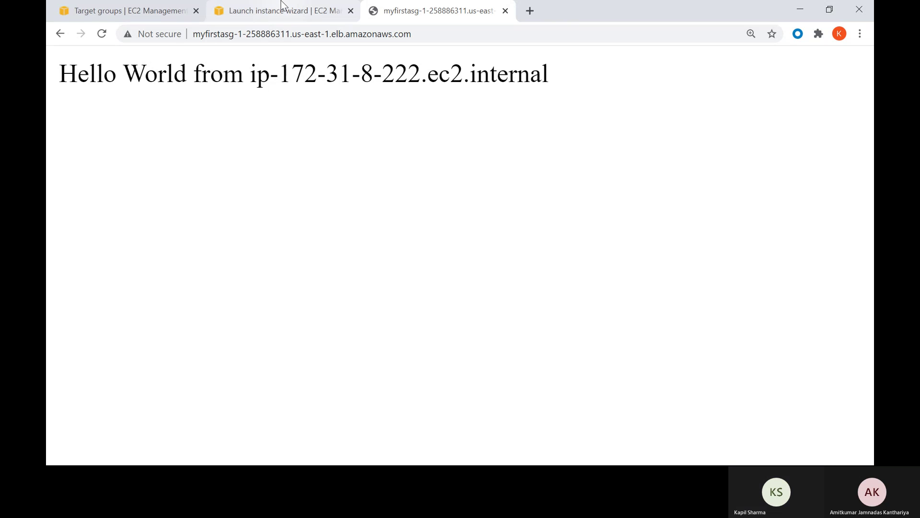
- Switch to the EC2 console's target groups browser tab and open the MyFirstASG Auto Scaling group from there
{"action": "left_click", "coordinate": [129, 11]}
{"action": "scroll", "coordinate": [139, 320], "scroll_direction": "down", "scroll_amount": 9}
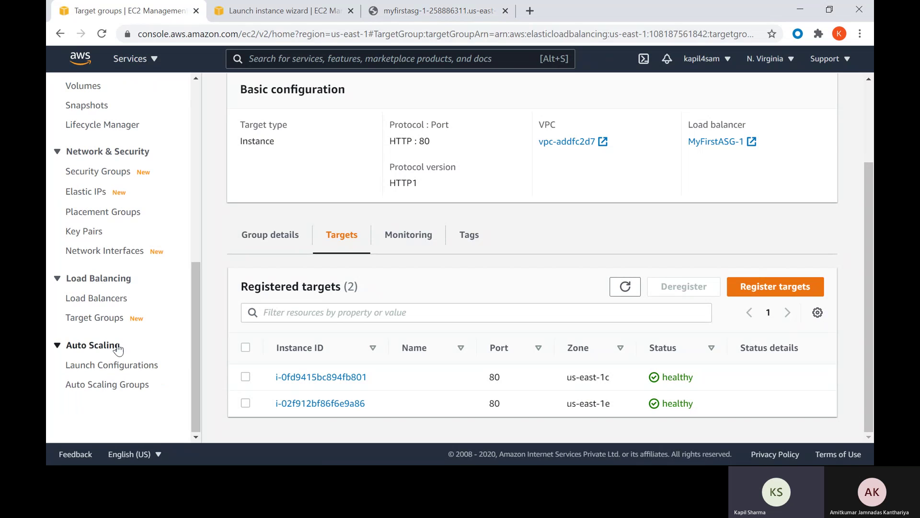
{"action": "left_click", "coordinate": [104, 388]}
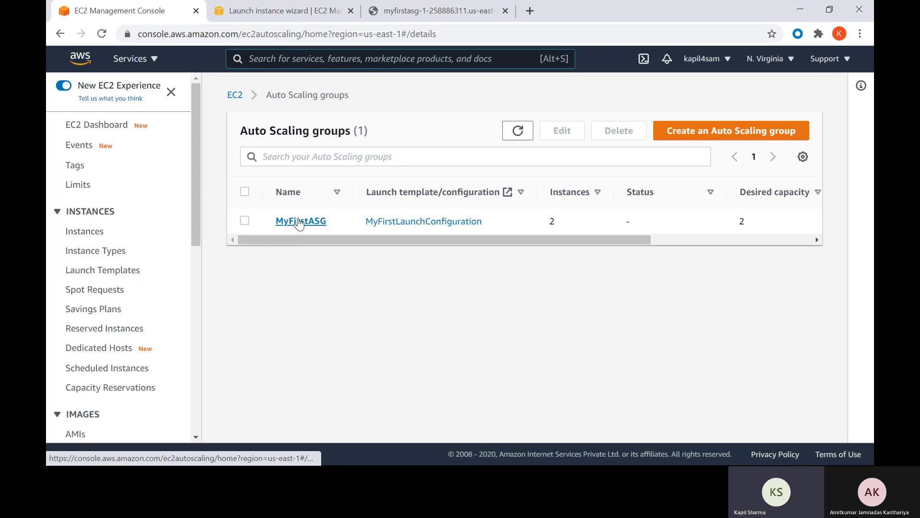
{"action": "left_click", "coordinate": [299, 222]}
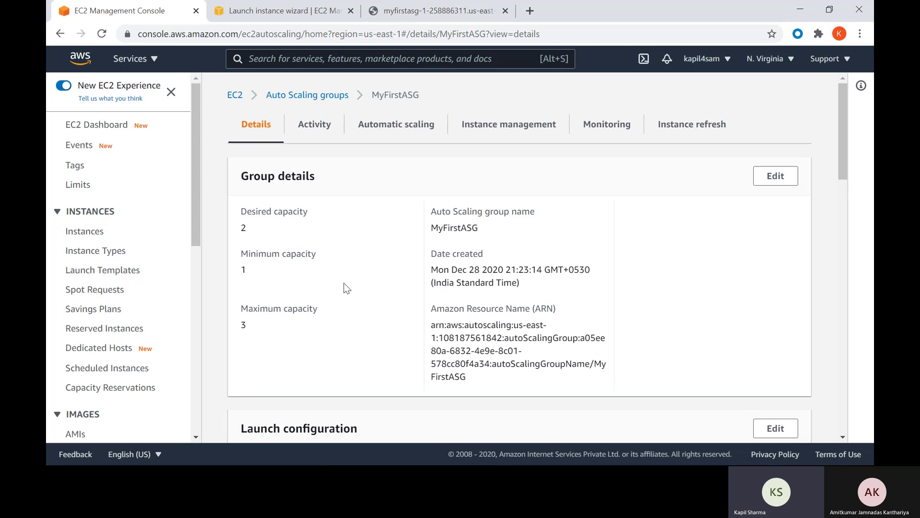
- Review MyFirstASG's activity page and its automatic scaling settings, highlighting the Scaling policies heading
{"action": "left_click", "coordinate": [315, 126]}
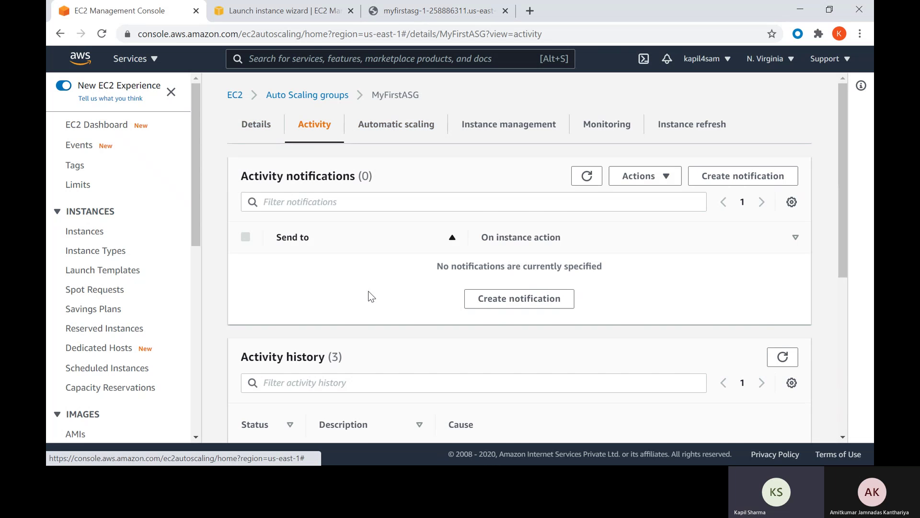
{"action": "scroll", "coordinate": [446, 305], "scroll_direction": "down", "scroll_amount": 3}
{"action": "scroll", "coordinate": [447, 309], "scroll_direction": "up", "scroll_amount": 3}
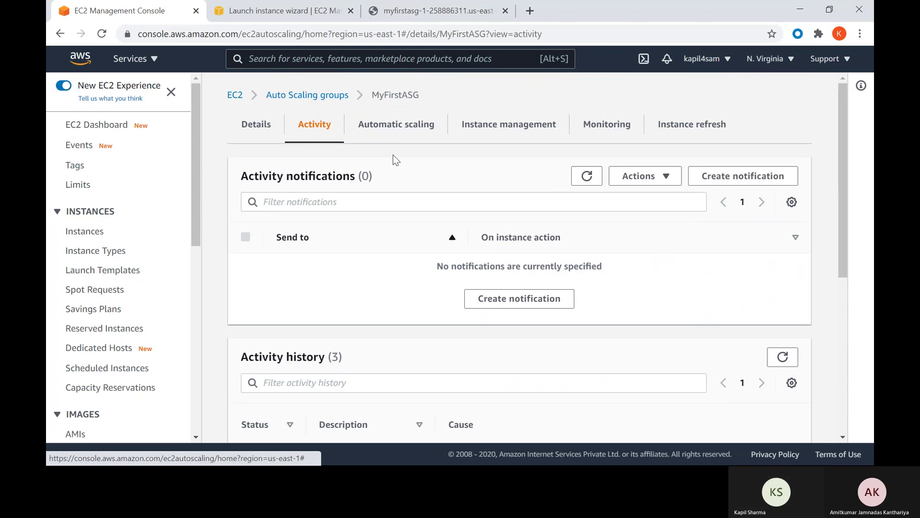
{"action": "left_click", "coordinate": [394, 136]}
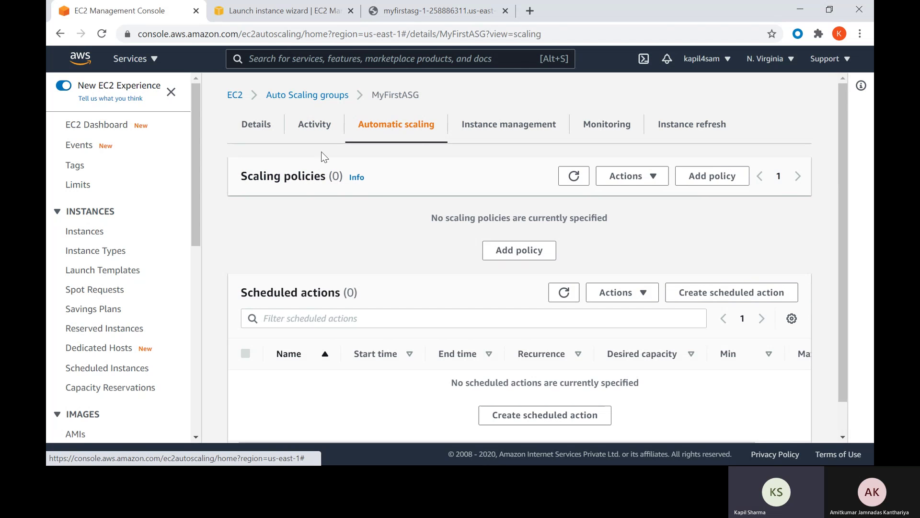
{"action": "left_click_drag", "start_coordinate": [245, 178], "coordinate": [302, 178]}
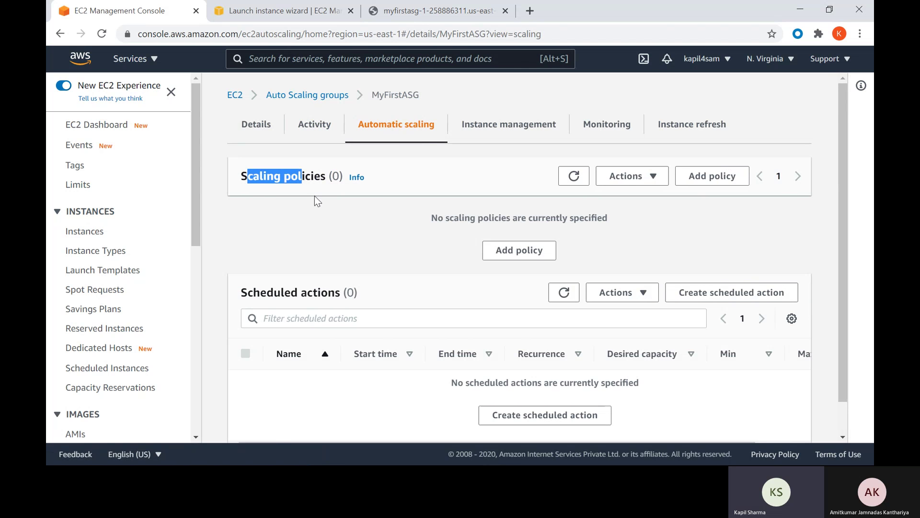
{"action": "scroll", "coordinate": [321, 206], "scroll_direction": "down", "scroll_amount": 1}
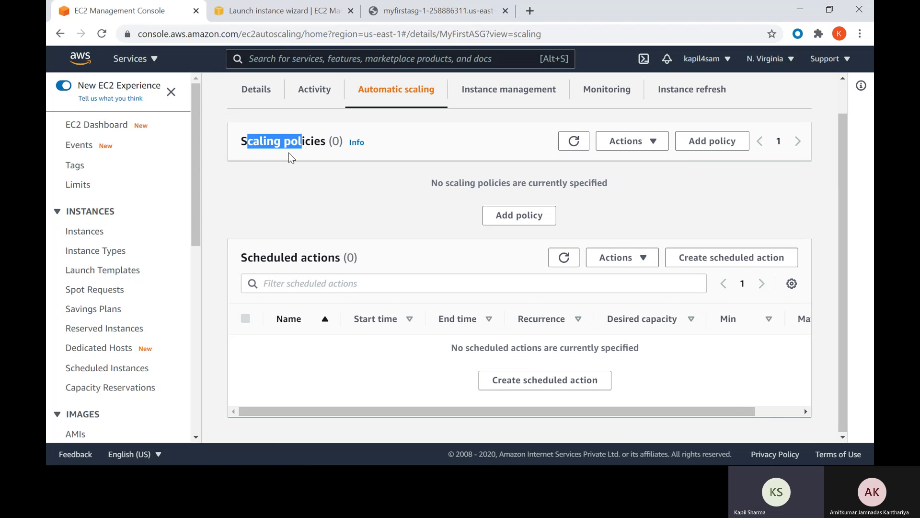
- Start a scaling policy of type Simple scaling and leave the form for the Auto Scaling groups list without creating it
{"action": "left_click", "coordinate": [511, 216]}
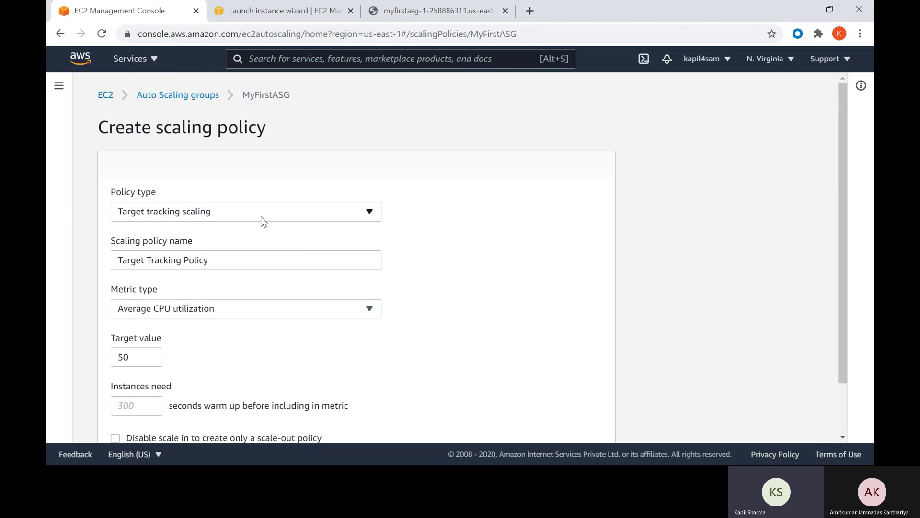
{"action": "left_click", "coordinate": [258, 216]}
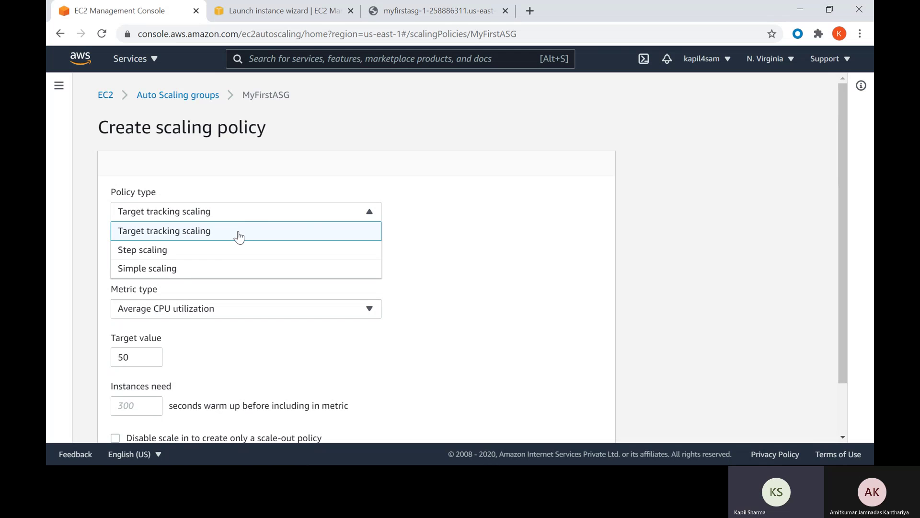
{"action": "left_click", "coordinate": [219, 274]}
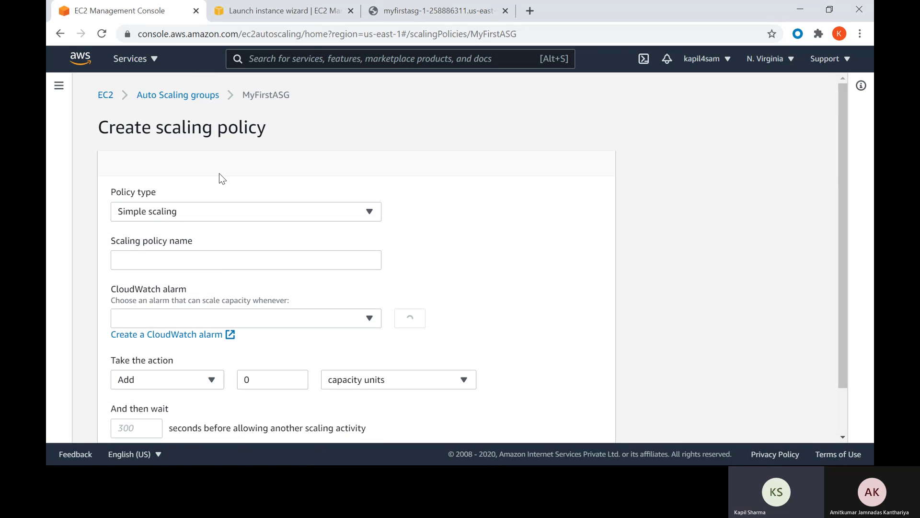
{"action": "left_click", "coordinate": [211, 95]}
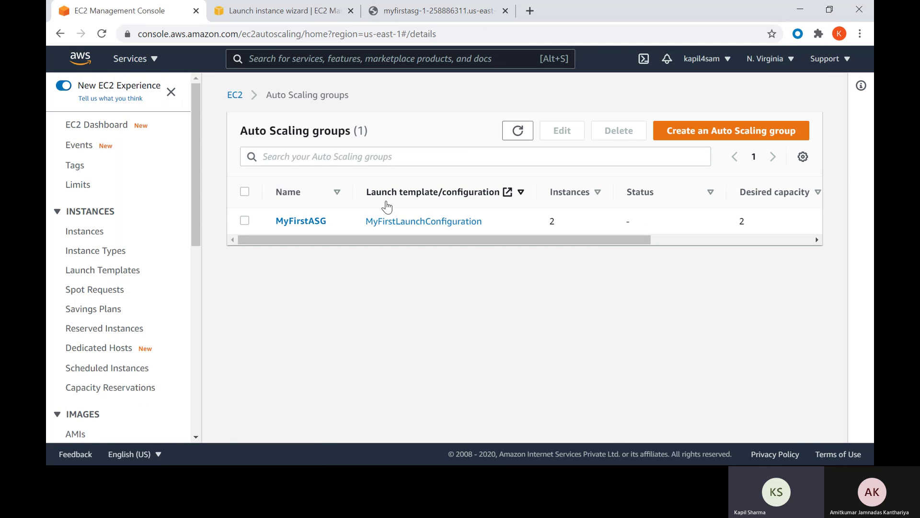
- Reopen MyFirstASG's automatic scaling settings and highlight the Scheduled actions heading
{"action": "left_click", "coordinate": [311, 221]}
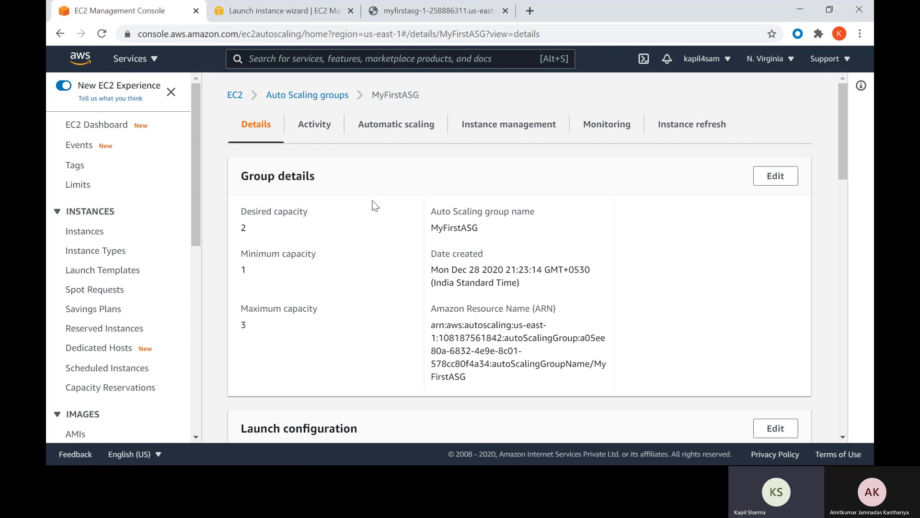
{"action": "left_click", "coordinate": [402, 118]}
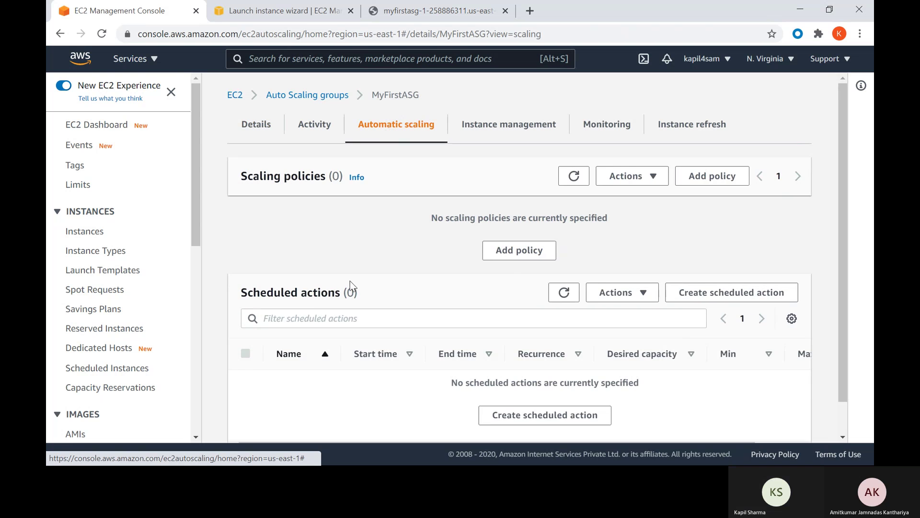
{"action": "scroll", "coordinate": [350, 288], "scroll_direction": "down", "scroll_amount": 1}
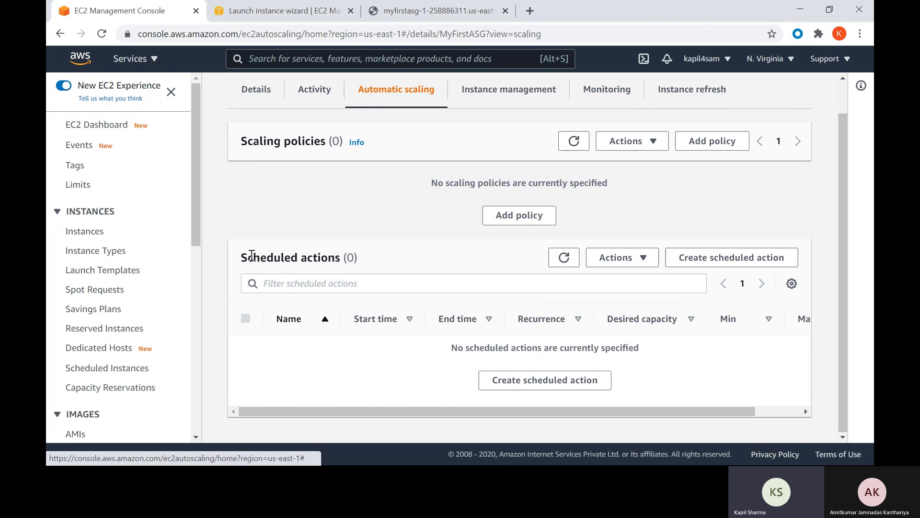
{"action": "left_click_drag", "start_coordinate": [253, 258], "coordinate": [395, 274]}
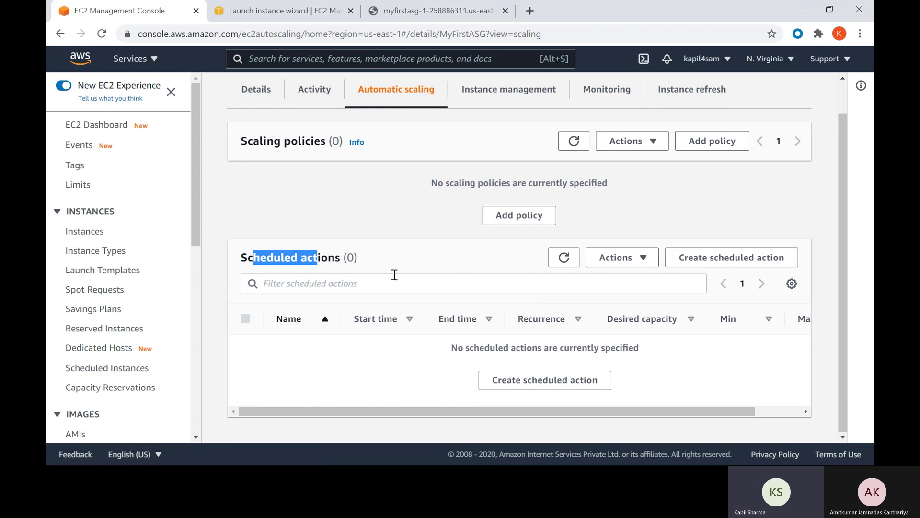
- Start a scheduled action named Test with a desired capacity of 4, a minimum of 2 and a maximum of 6
{"action": "left_click", "coordinate": [746, 255]}
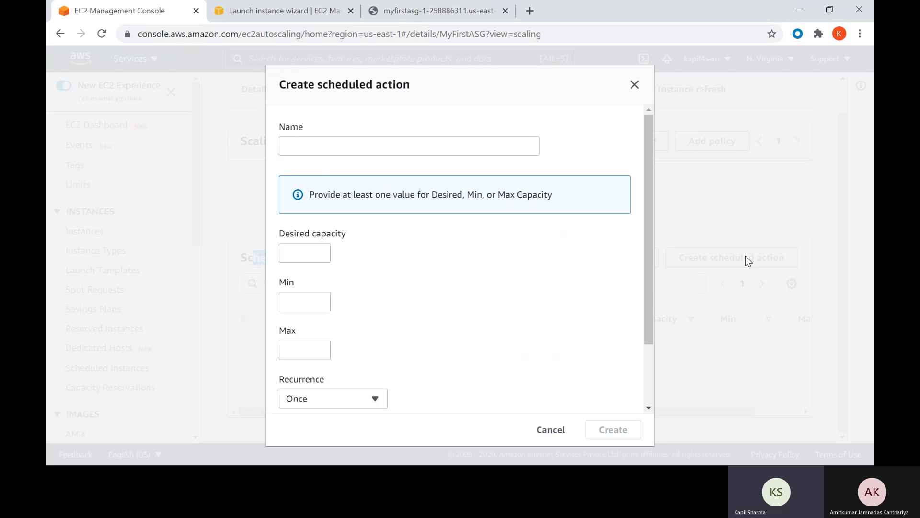
{"action": "left_click", "coordinate": [312, 146]}
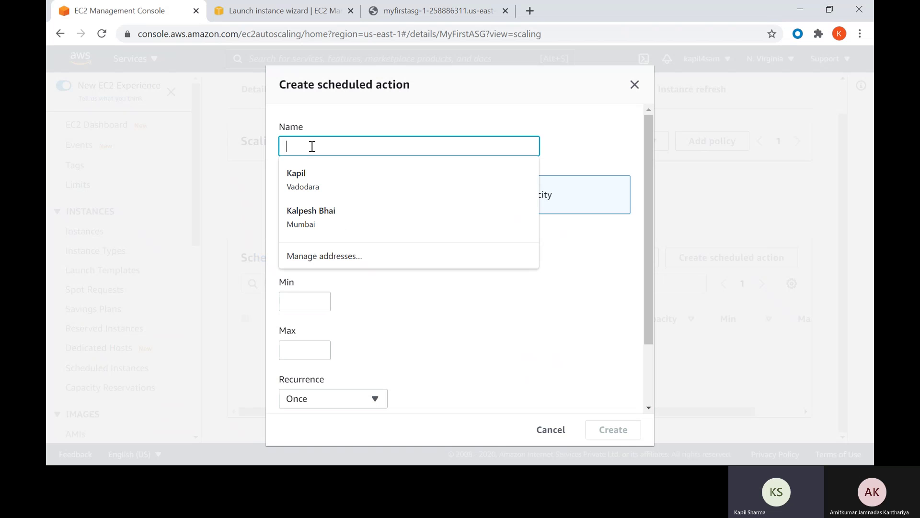
{"action": "type", "text": "Test"}
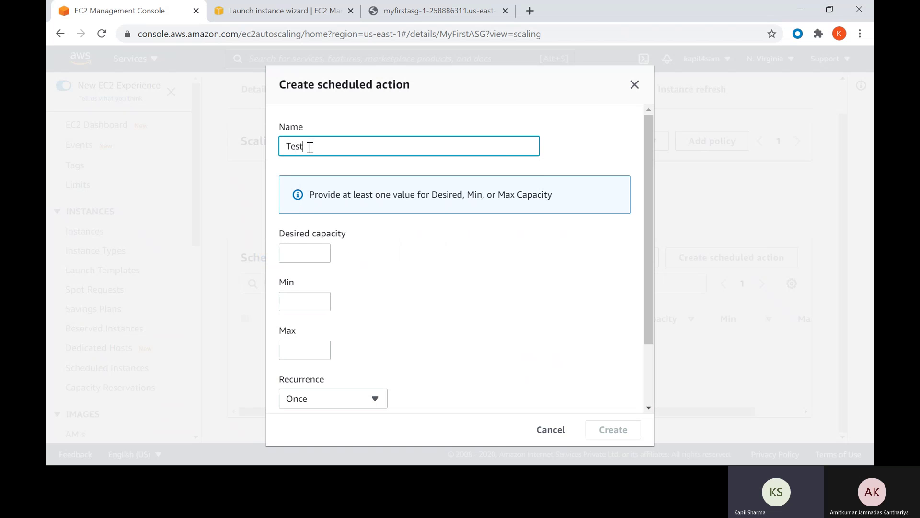
{"action": "left_click", "coordinate": [308, 257]}
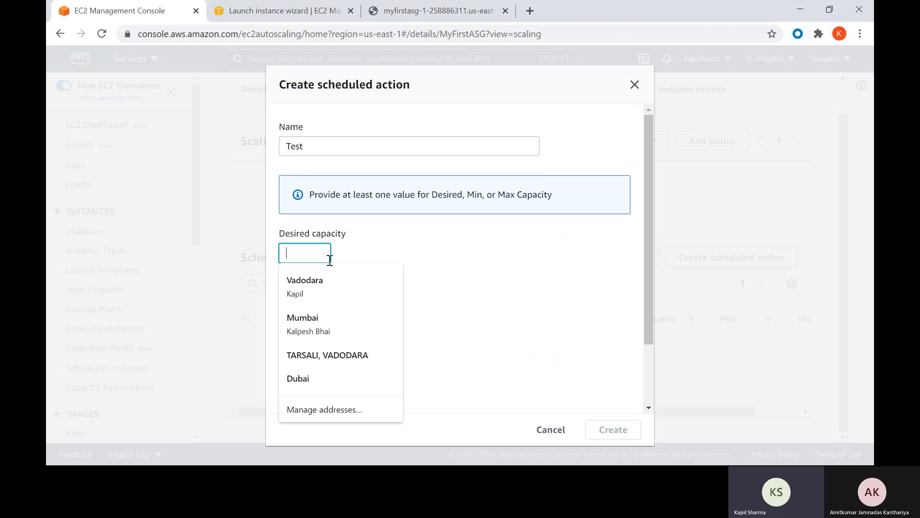
{"action": "type", "text": "4"}
{"action": "left_click", "coordinate": [302, 303]}
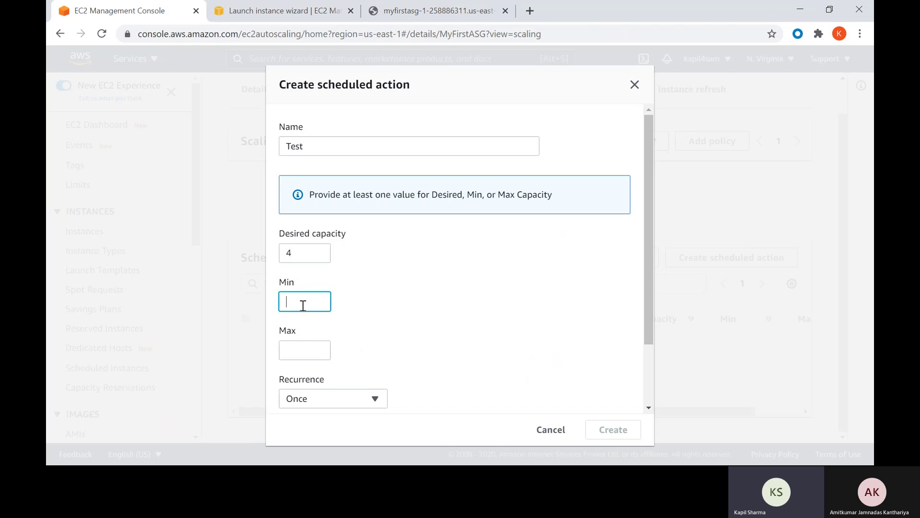
{"action": "left_click", "coordinate": [305, 352]}
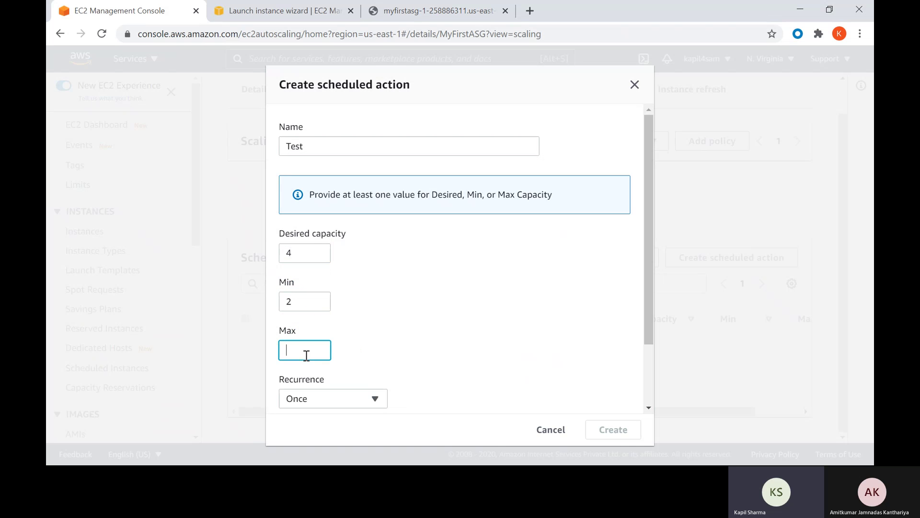
{"action": "type", "text": "6"}
- Set the scheduled action's recurrence to Every week, review its settings and discard it without creating it
{"action": "left_click", "coordinate": [316, 405]}
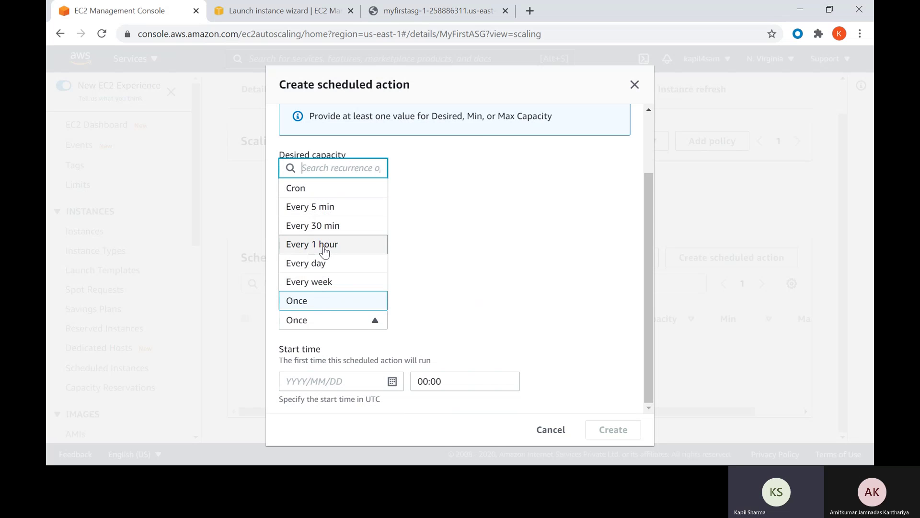
{"action": "left_click", "coordinate": [324, 281]}
{"action": "scroll", "coordinate": [314, 338], "scroll_direction": "down", "scroll_amount": 1}
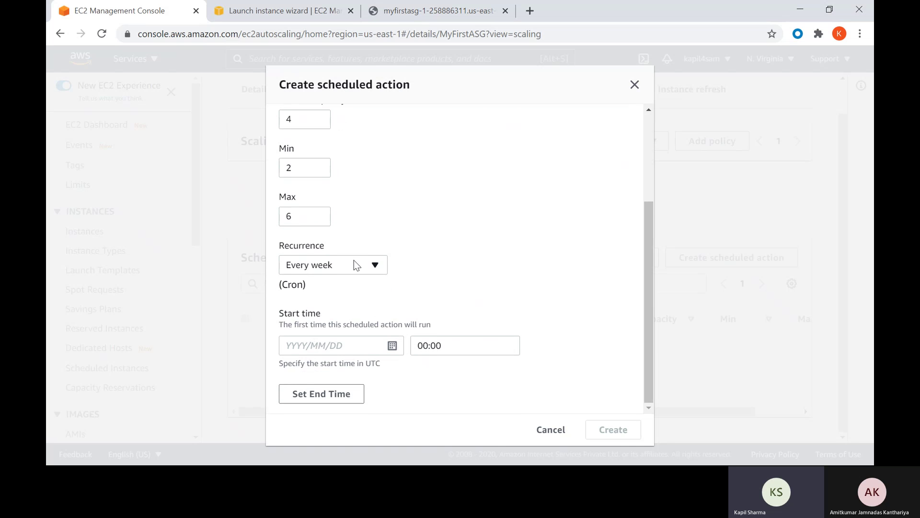
{"action": "scroll", "coordinate": [354, 260], "scroll_direction": "up", "scroll_amount": 3}
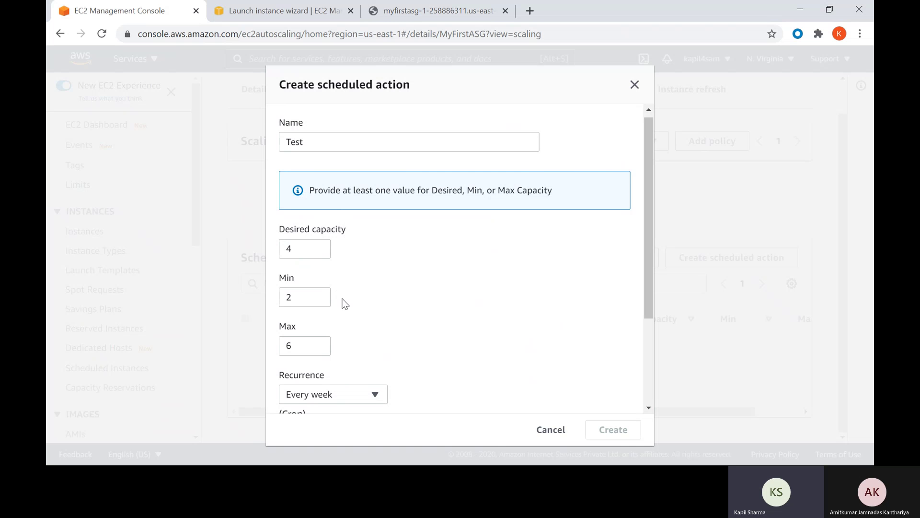
{"action": "left_click", "coordinate": [549, 429]}
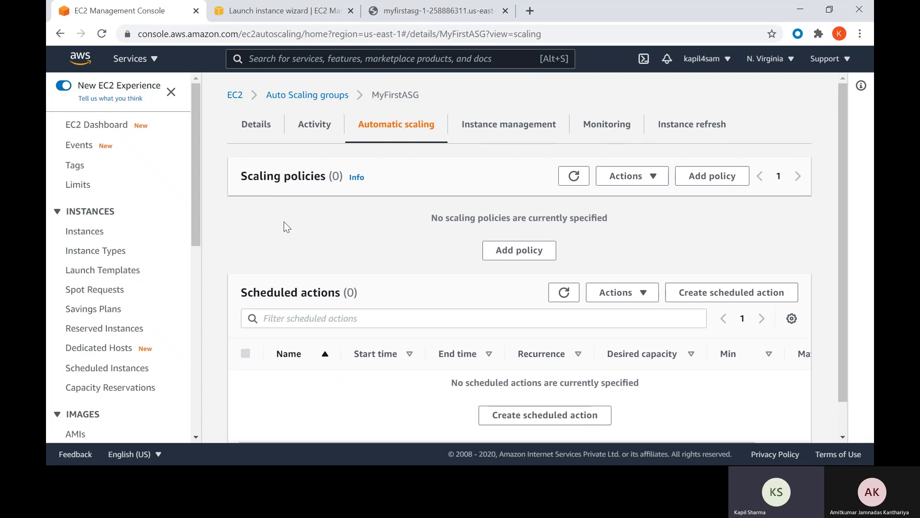
- Start a new scaling policy for MyFirstASG and highlight its policy name while reviewing the target tracking options
{"action": "left_click_drag", "start_coordinate": [248, 177], "coordinate": [291, 171]}
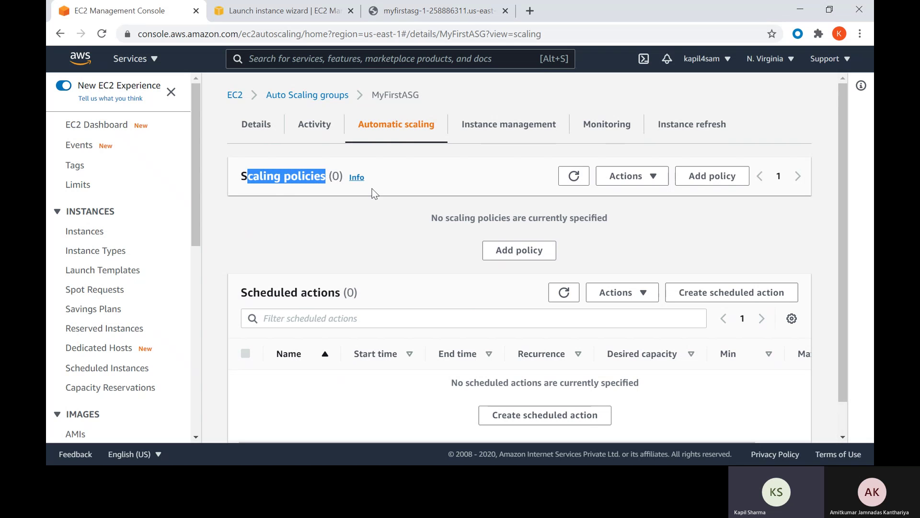
{"action": "left_click", "coordinate": [518, 251]}
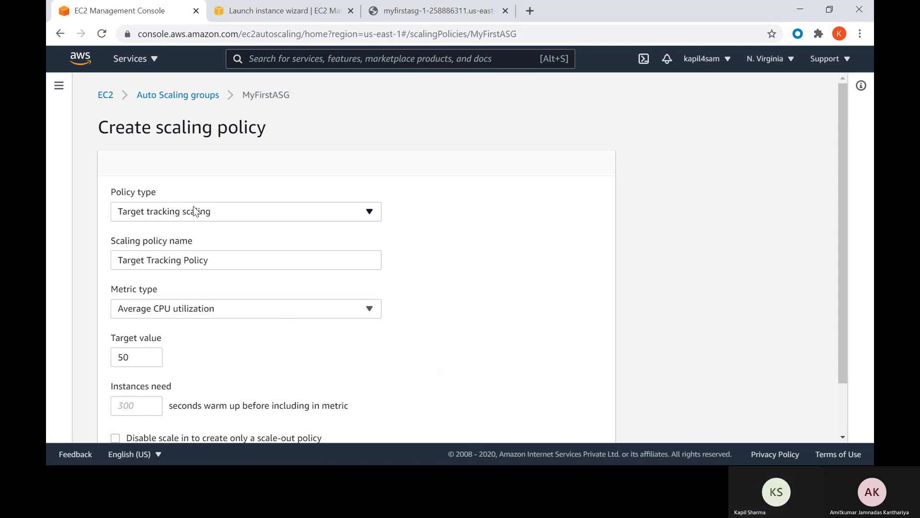
{"action": "left_click", "coordinate": [176, 261]}
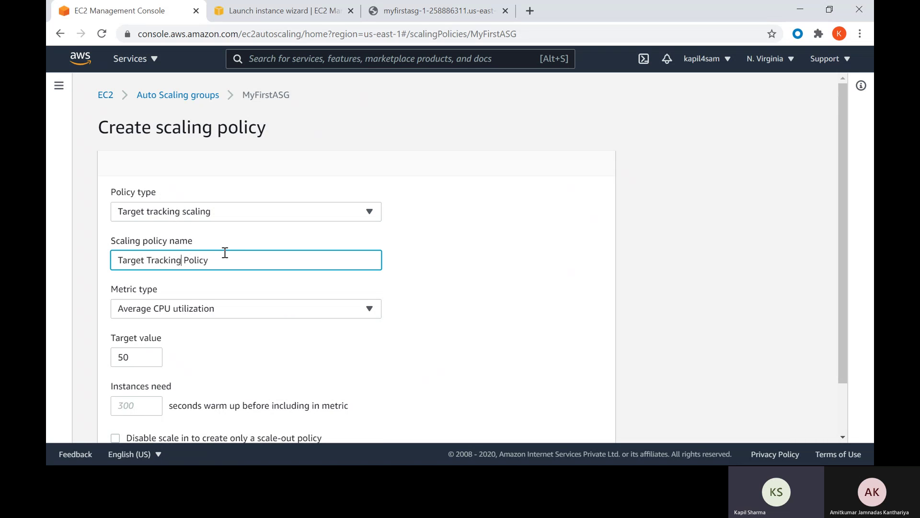
{"action": "left_click_drag", "start_coordinate": [204, 259], "coordinate": [99, 254]}
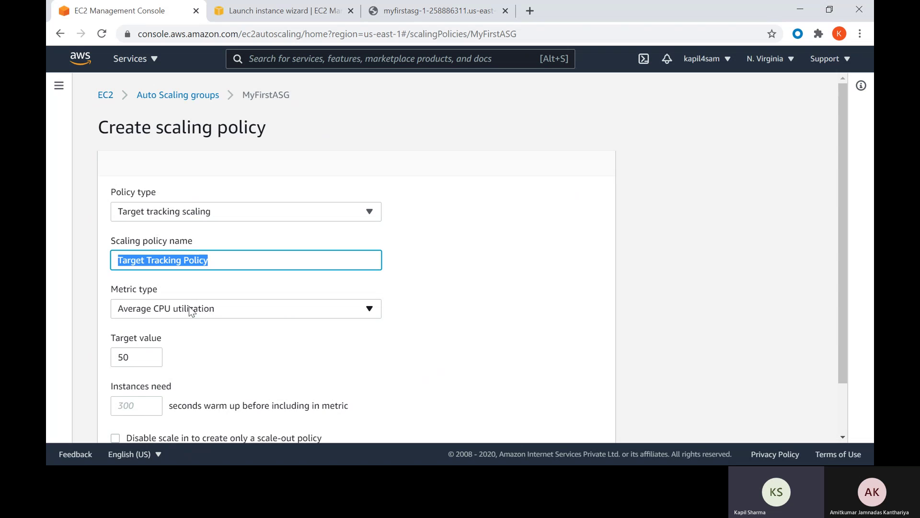
{"action": "scroll", "coordinate": [183, 302], "scroll_direction": "down", "scroll_amount": 2}
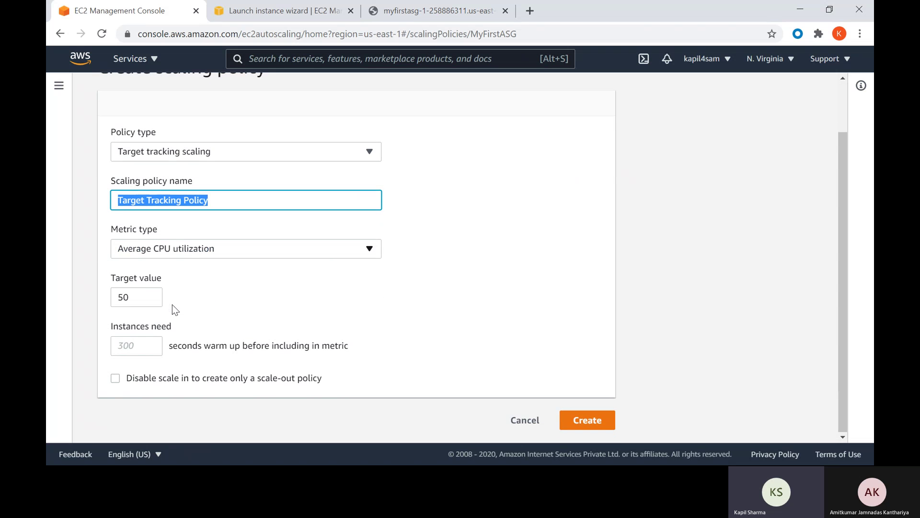
- Set the policy's metric type to Application Load Balancer request count per target and its target group to MyFirstASG-1
{"action": "left_click", "coordinate": [176, 252]}
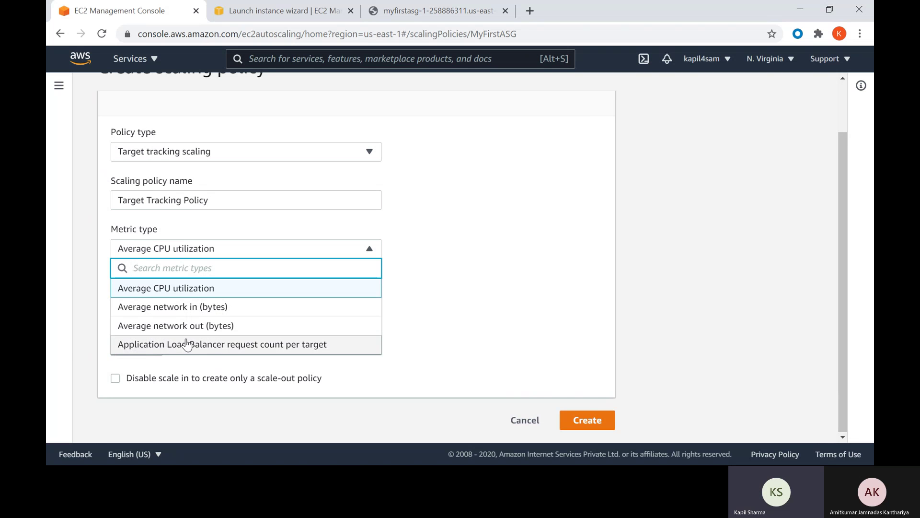
{"action": "left_click", "coordinate": [294, 346]}
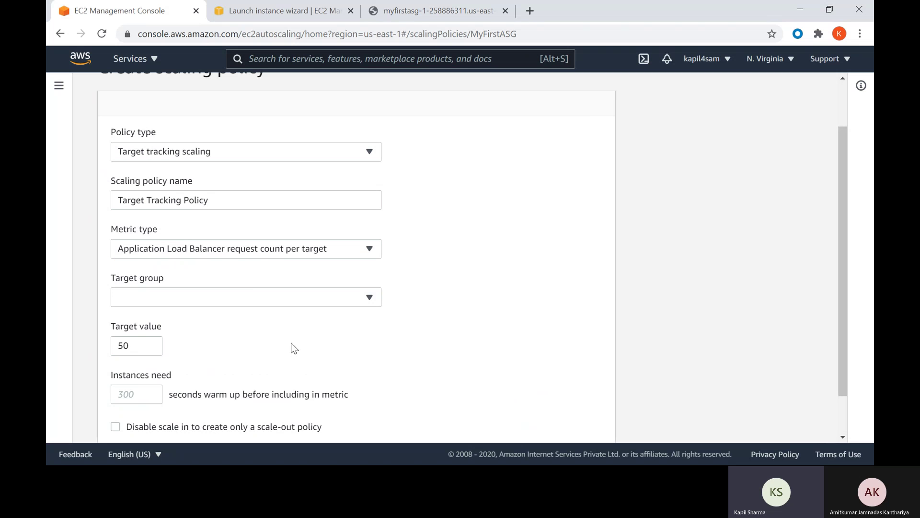
{"action": "left_click", "coordinate": [216, 298]}
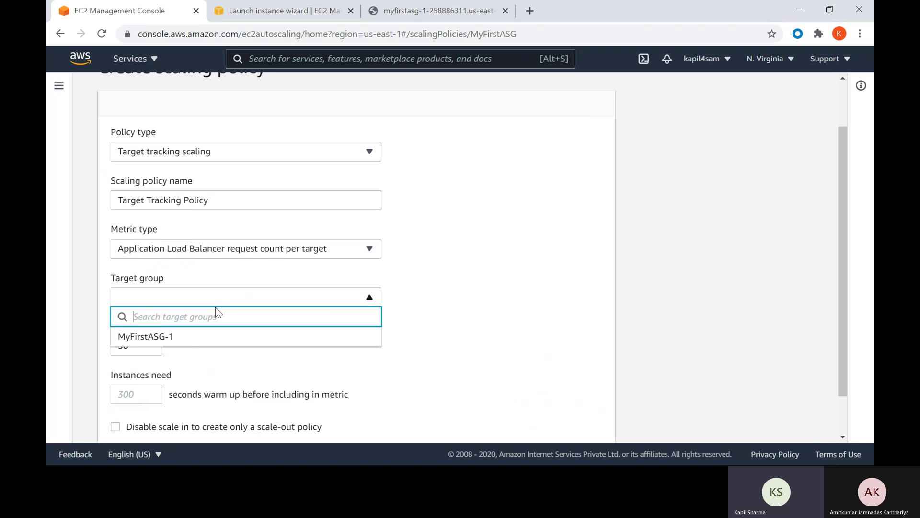
{"action": "left_click", "coordinate": [190, 343]}
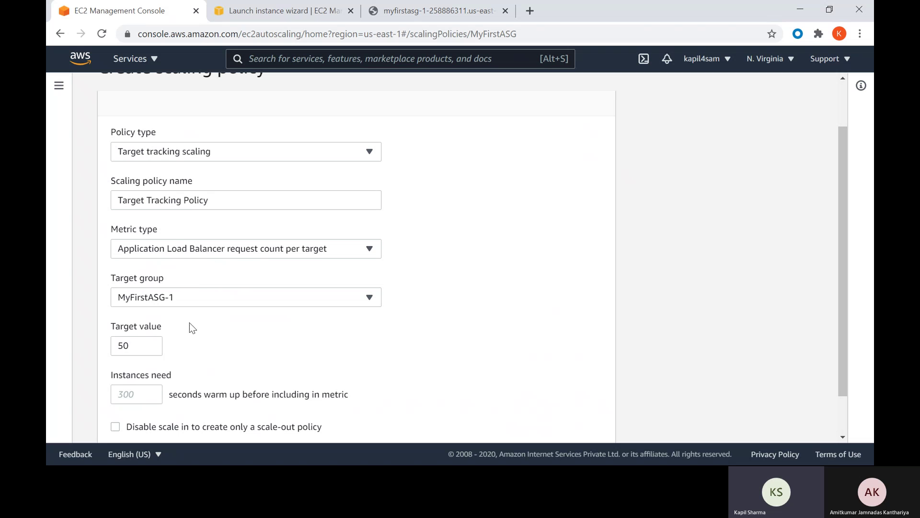
- Set the request-count policy's target value to 10
{"action": "double_click", "coordinate": [136, 348]}
{"action": "type", "text": "10"}
{"action": "double_click", "coordinate": [138, 344]}
- Set the target tracking policy's metric type to Average CPU utilization and its target value to 30
{"action": "left_click", "coordinate": [207, 248]}
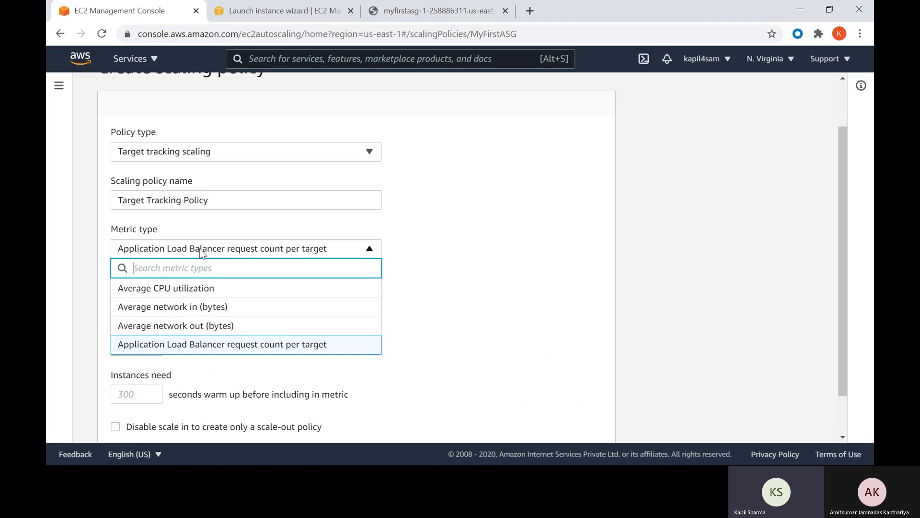
{"action": "left_click", "coordinate": [188, 289]}
{"action": "double_click", "coordinate": [130, 298]}
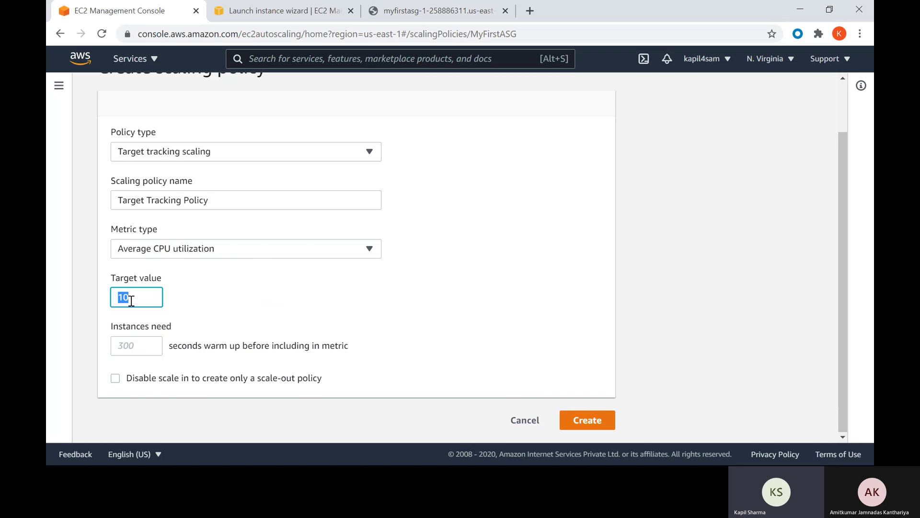
{"action": "type", "text": "30"}
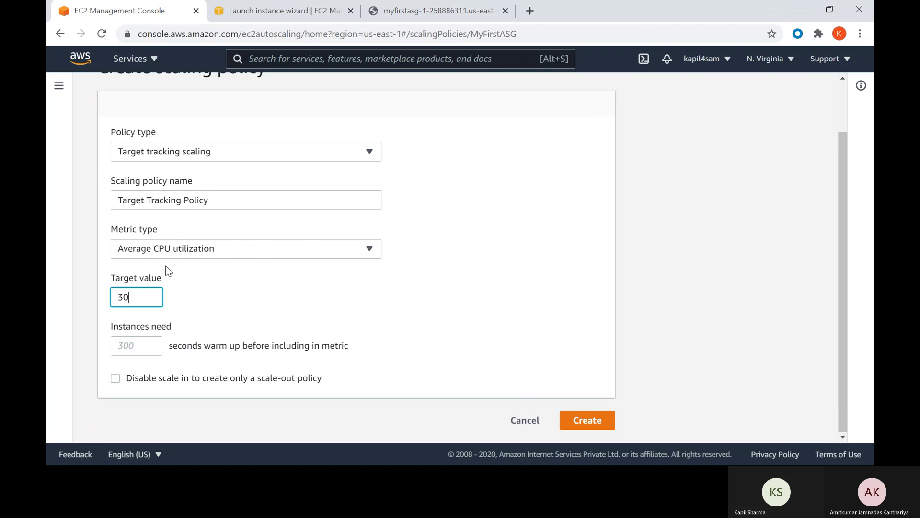
- Change the policy type to Step scaling, name the policy Test and check which CloudWatch alarms are available
{"action": "left_click", "coordinate": [224, 158]}
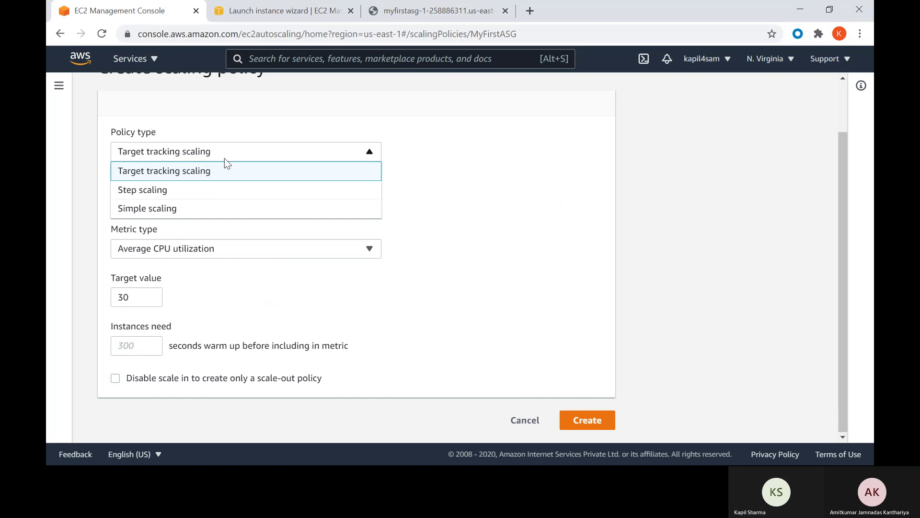
{"action": "left_click", "coordinate": [207, 192]}
{"action": "left_click", "coordinate": [172, 207]}
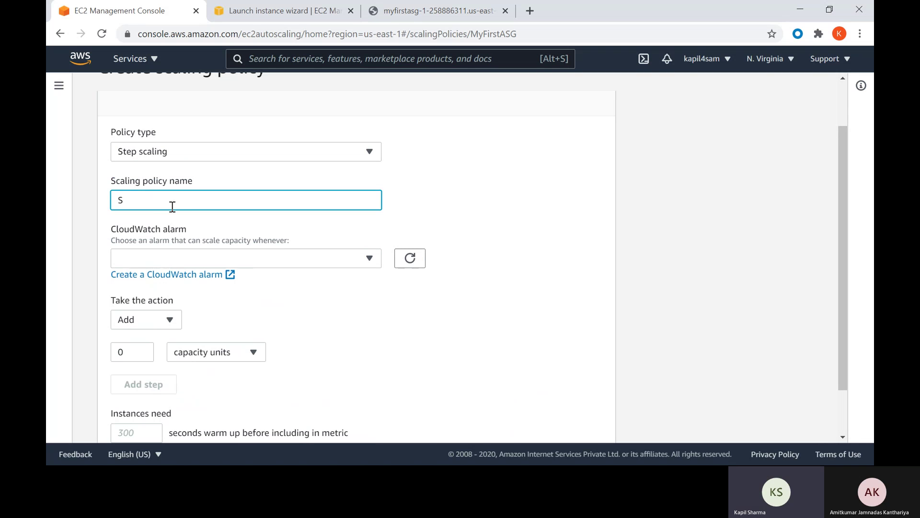
{"action": "key", "text": "BackSpace"}
{"action": "type", "text": "Test"}
{"action": "key", "text": "Tab"}
{"action": "left_click", "coordinate": [176, 259]}
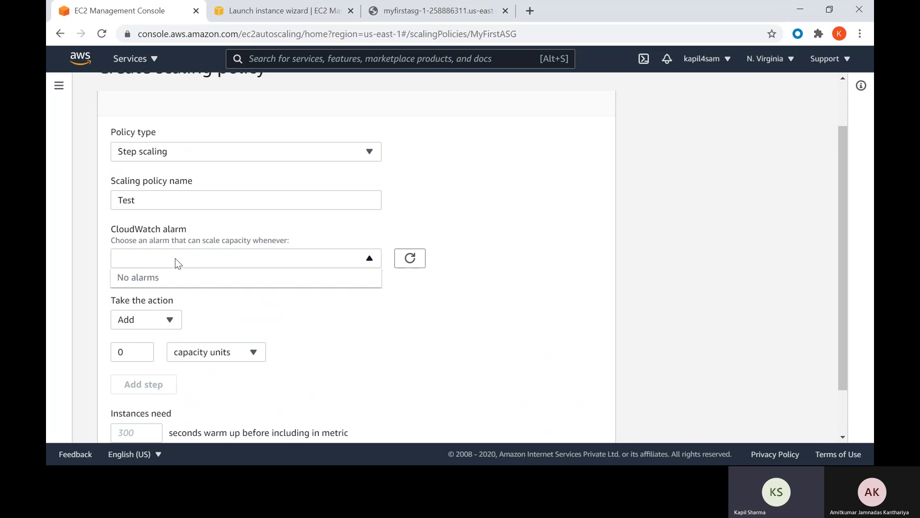
{"action": "left_click", "coordinate": [197, 300]}
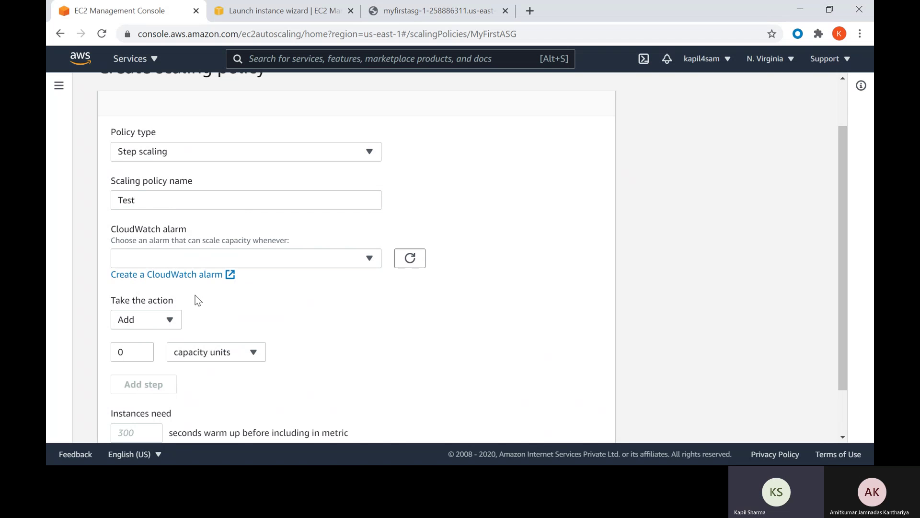
- Start creating a CloudWatch alarm, browse the EC2 metric categories and cancel the metric selection
{"action": "left_click", "coordinate": [160, 274]}
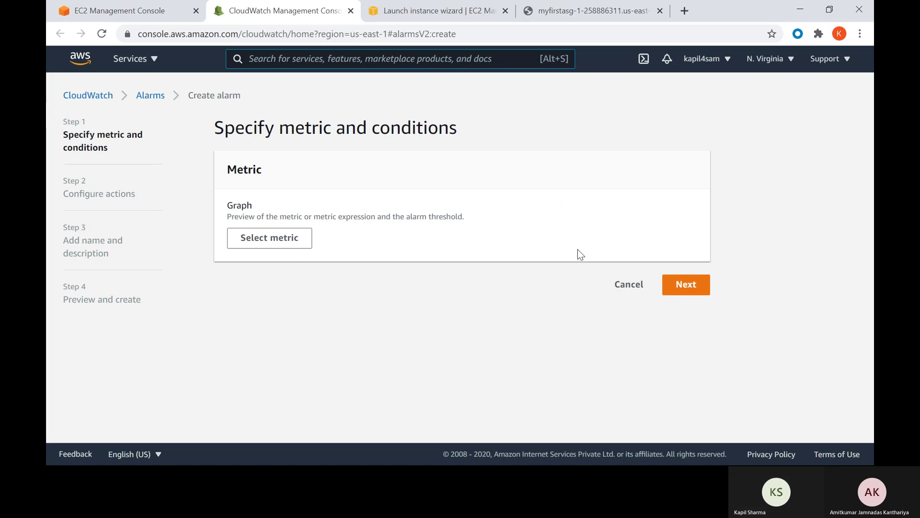
{"action": "left_click", "coordinate": [683, 292]}
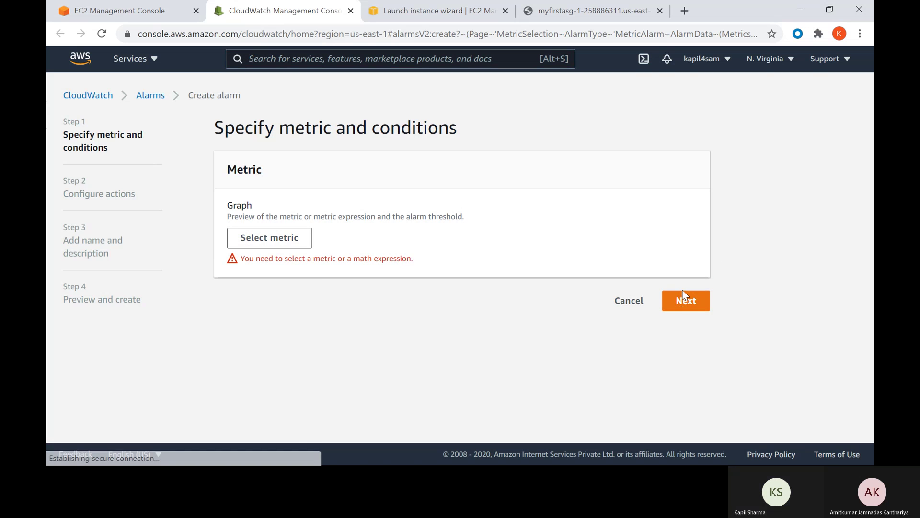
{"action": "left_click", "coordinate": [271, 241]}
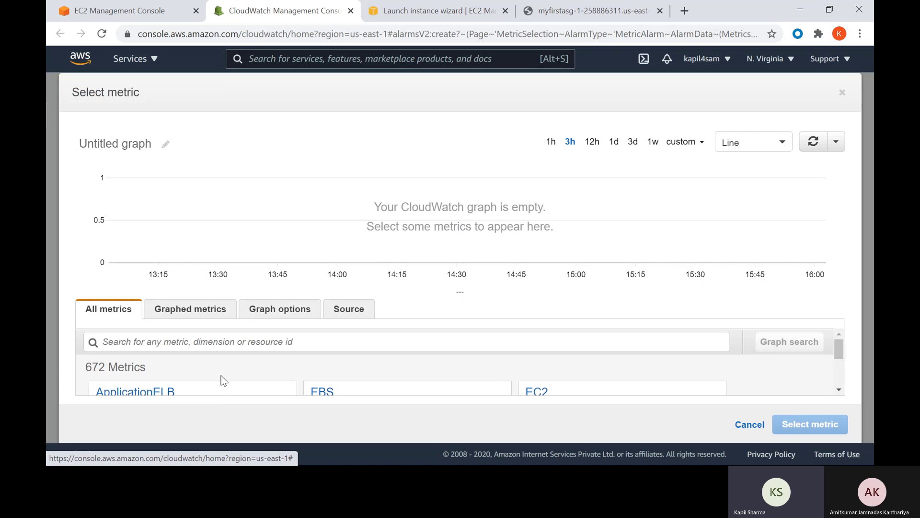
{"action": "scroll", "coordinate": [220, 375], "scroll_direction": "down", "scroll_amount": 10}
{"action": "scroll", "coordinate": [456, 354], "scroll_direction": "up", "scroll_amount": 9}
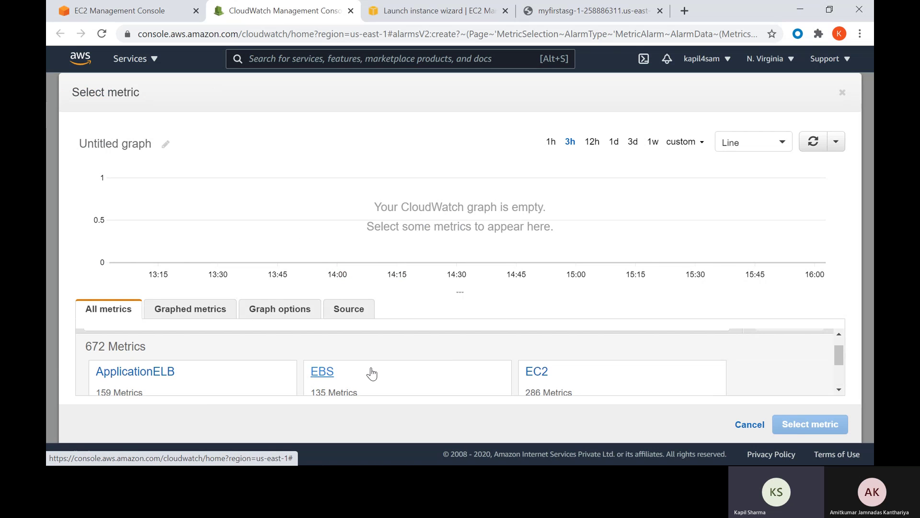
{"action": "left_click", "coordinate": [536, 378]}
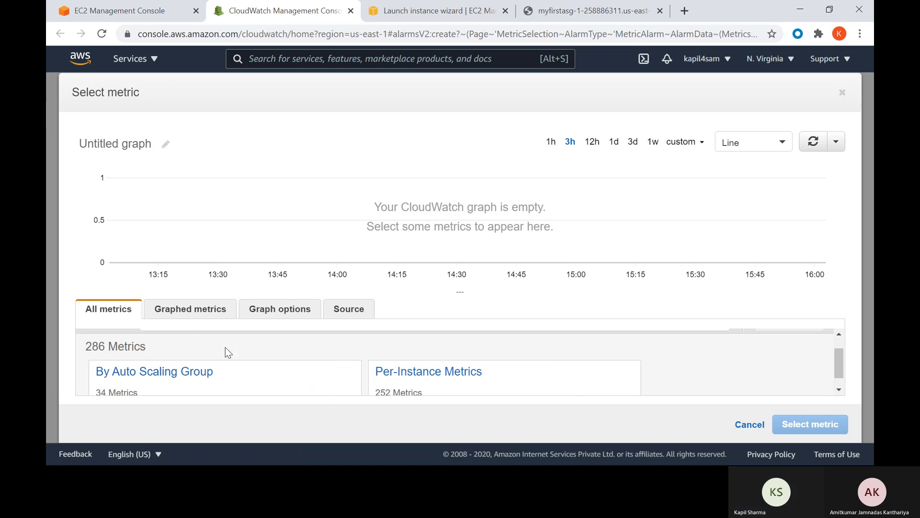
{"action": "left_click", "coordinate": [747, 424]}
- Reopen the alarm's metric selection and look through the EC2 metrics listed by Auto Scaling group
{"action": "left_click", "coordinate": [275, 240]}
{"action": "key", "text": "ctrl+minus"}
{"action": "key", "text": "ctrl+minus"}
{"action": "key", "text": "ctrl+minus"}
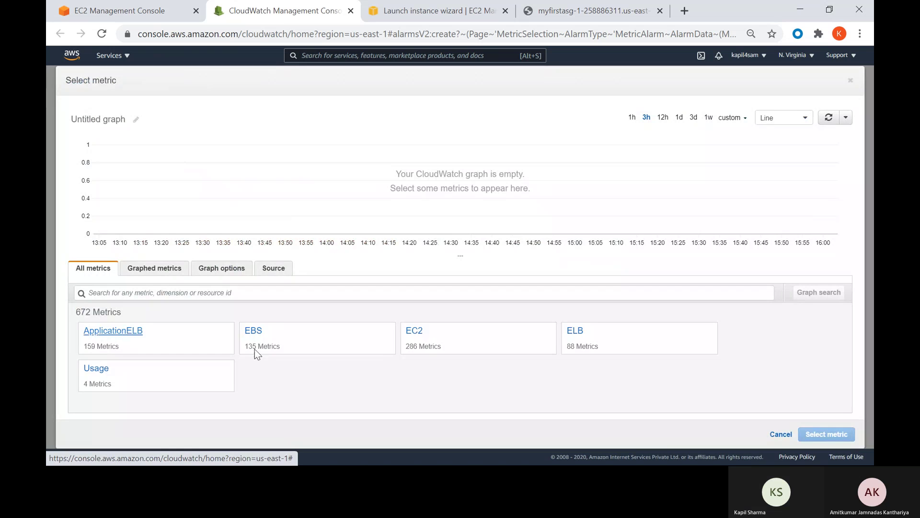
{"action": "left_click", "coordinate": [417, 335]}
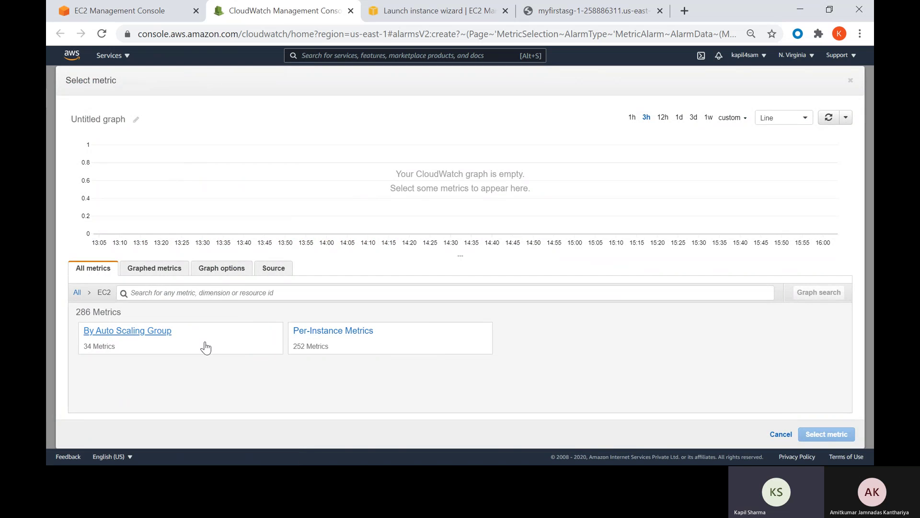
{"action": "left_click", "coordinate": [107, 334]}
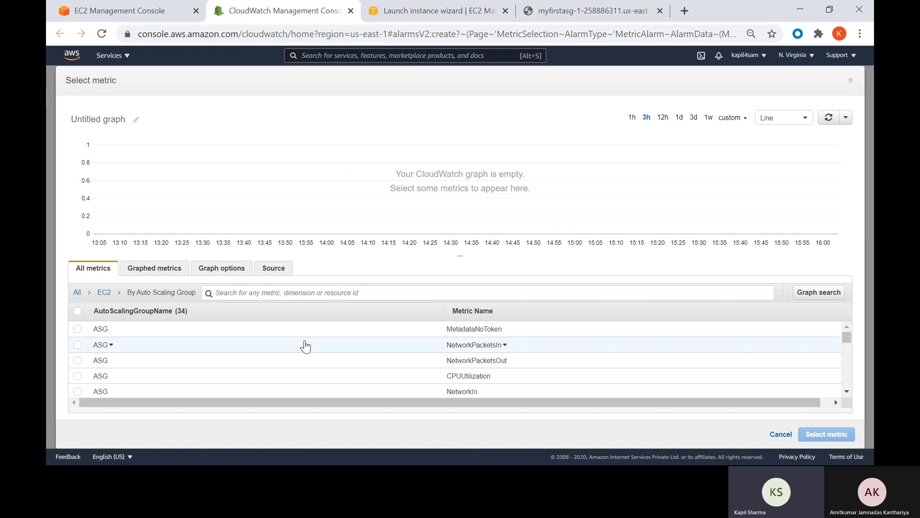
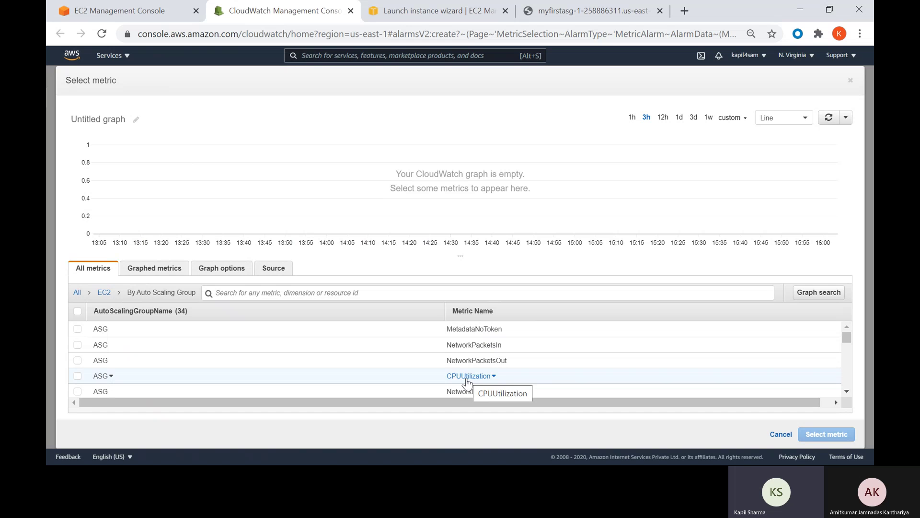
{"action": "scroll", "coordinate": [393, 360], "scroll_direction": "down", "scroll_amount": 3}
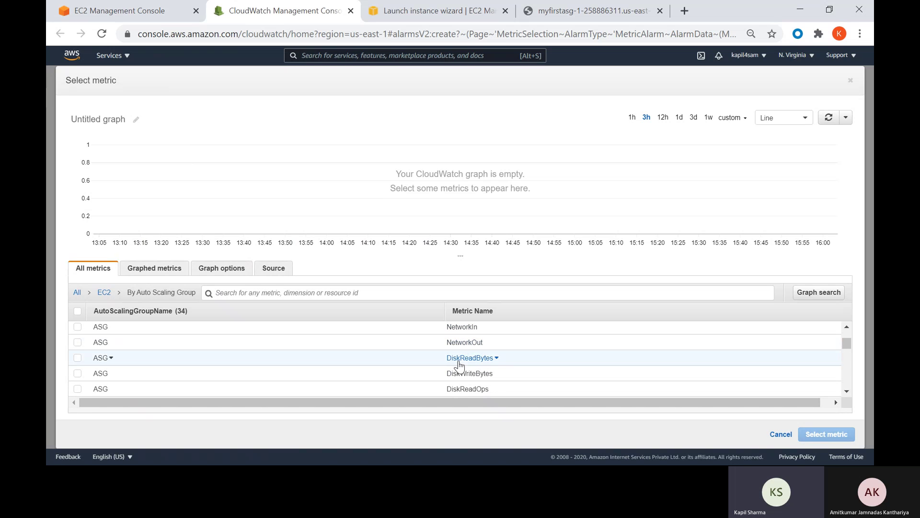
{"action": "scroll", "coordinate": [490, 367], "scroll_direction": "down", "scroll_amount": 3}
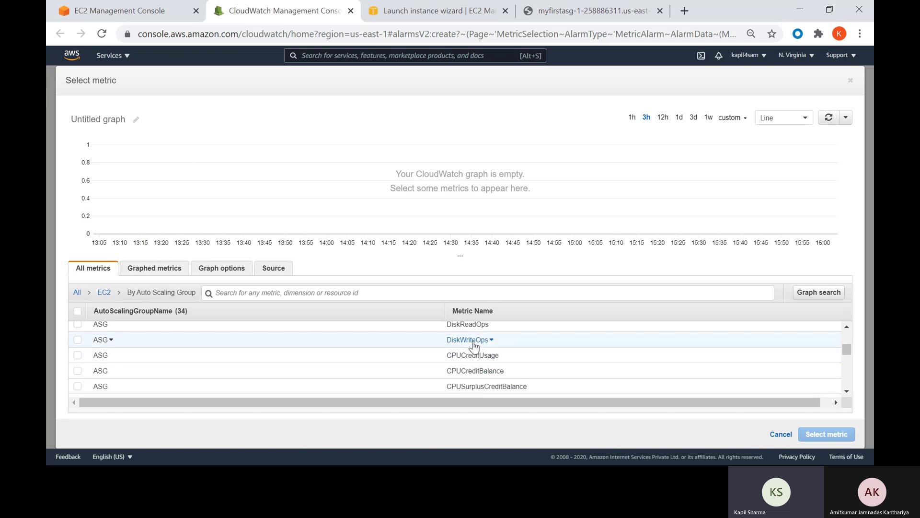
{"action": "scroll", "coordinate": [481, 368], "scroll_direction": "down", "scroll_amount": 3}
{"action": "scroll", "coordinate": [484, 368], "scroll_direction": "down", "scroll_amount": 5}
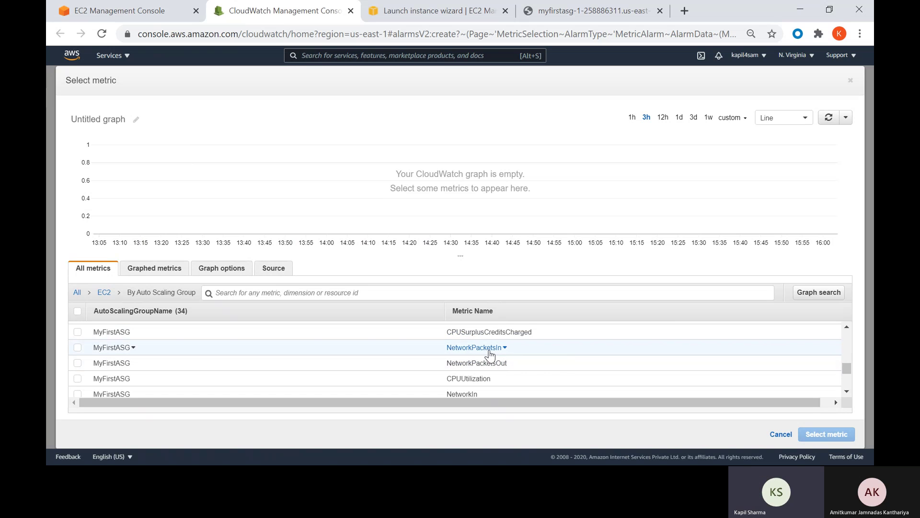
{"action": "scroll", "coordinate": [494, 386], "scroll_direction": "down", "scroll_amount": 4}
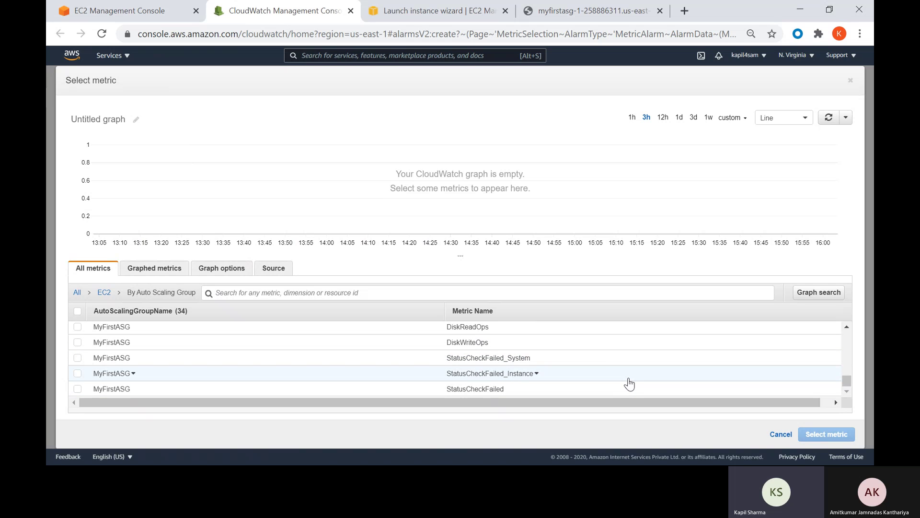
- Return to the MyFirstASG scaling policy, change its type to Simple scaling and inspect the action and alarm choices
{"action": "key", "text": "ctrl+shift+Tab"}
{"action": "left_click", "coordinate": [260, 171]}
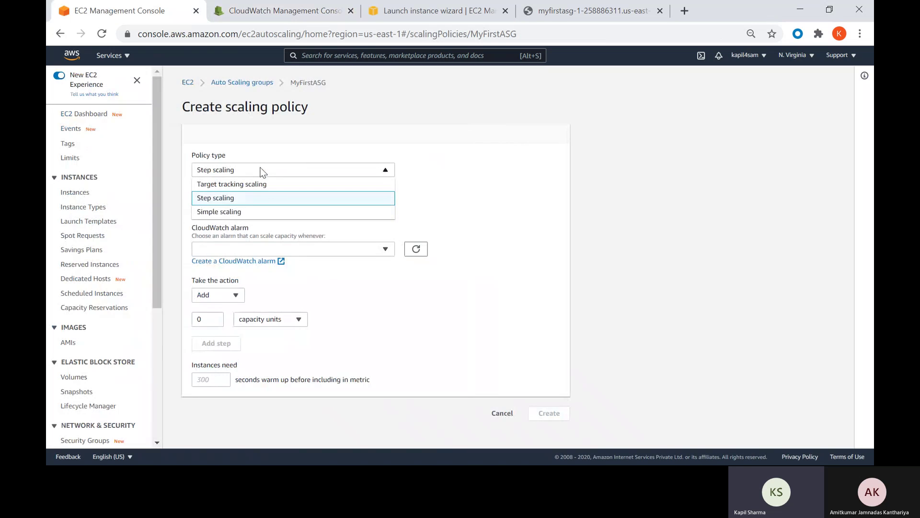
{"action": "left_click", "coordinate": [246, 209]}
{"action": "key", "text": "ctrl+plus"}
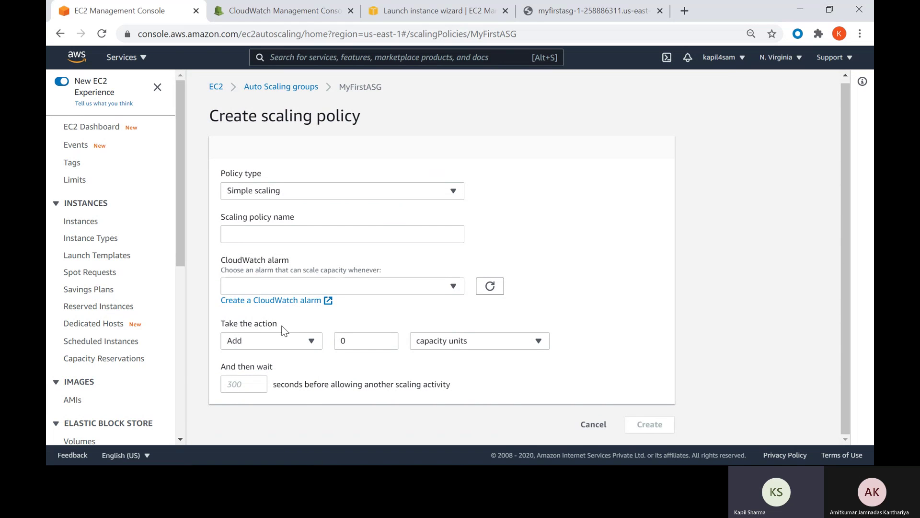
{"action": "left_click", "coordinate": [277, 341]}
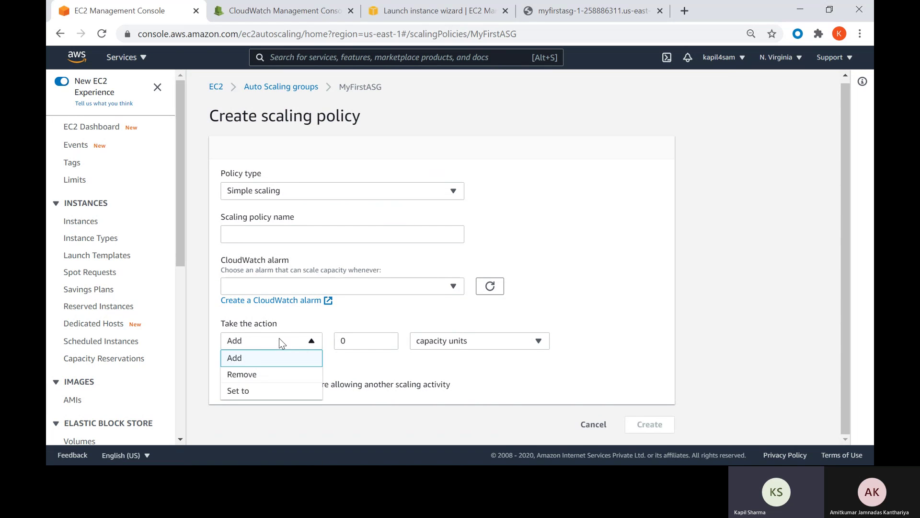
{"action": "left_click", "coordinate": [276, 288]}
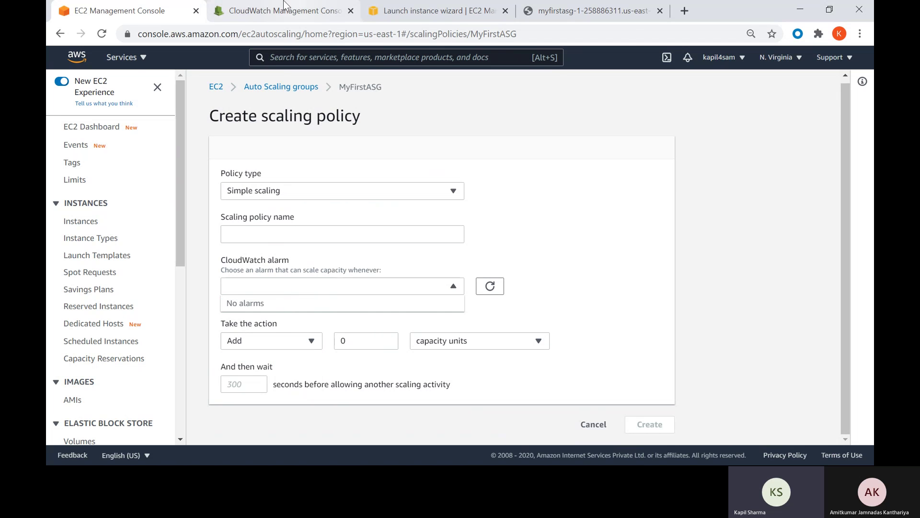
- Switch to the CloudWatch alarm, filter the metrics by cpu, and select CPUUtilization for ASG with a threshold greater than 30
{"action": "left_click", "coordinate": [264, 11]}
{"action": "left_click", "coordinate": [250, 221]}
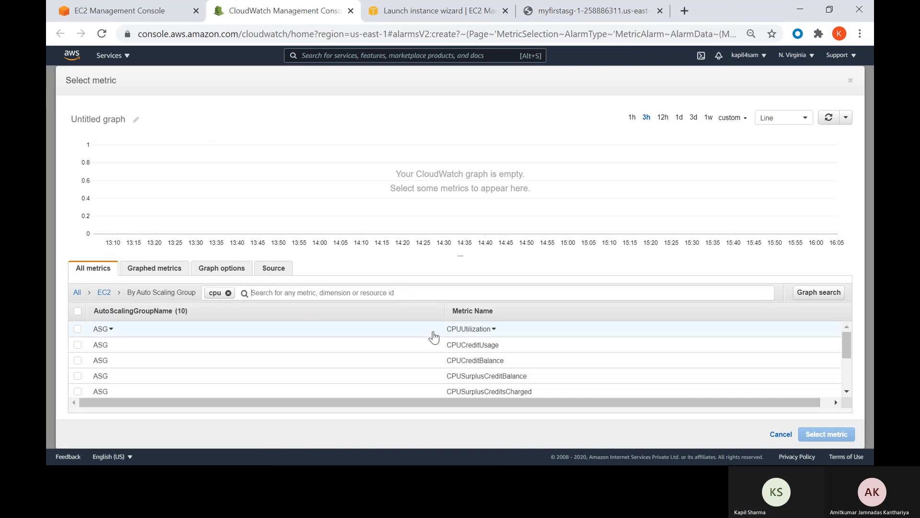
{"action": "left_click", "coordinate": [393, 335]}
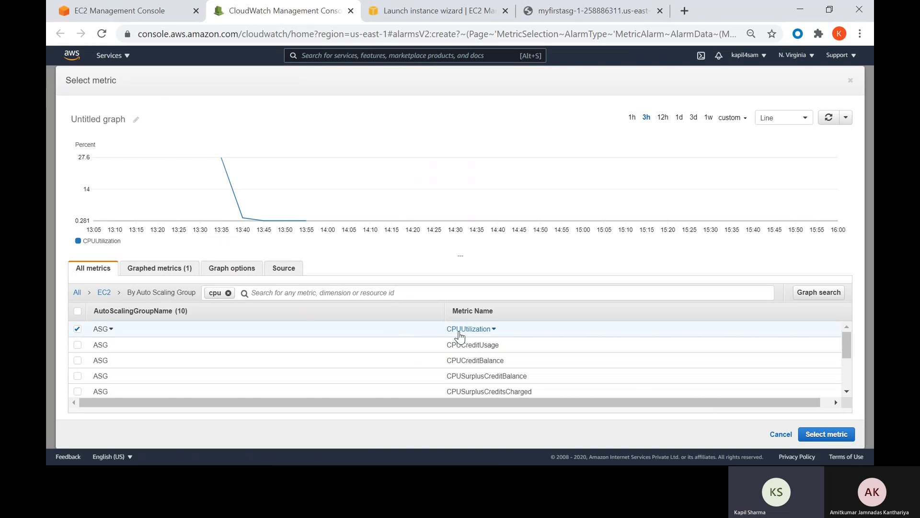
{"action": "left_click", "coordinate": [830, 445]}
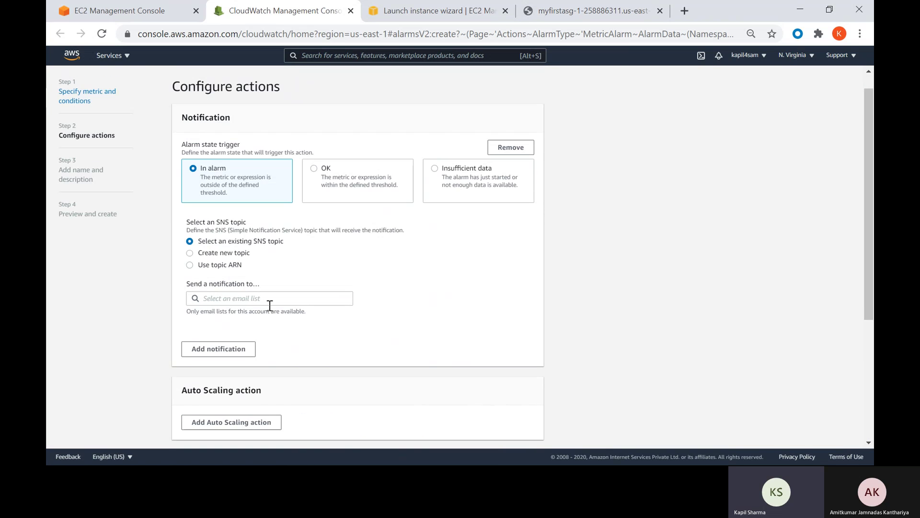
- Look over the alarm's action options, and go back to review its Auto Scaling group name and threshold conditions
{"action": "scroll", "coordinate": [270, 305], "scroll_direction": "down", "scroll_amount": 4}
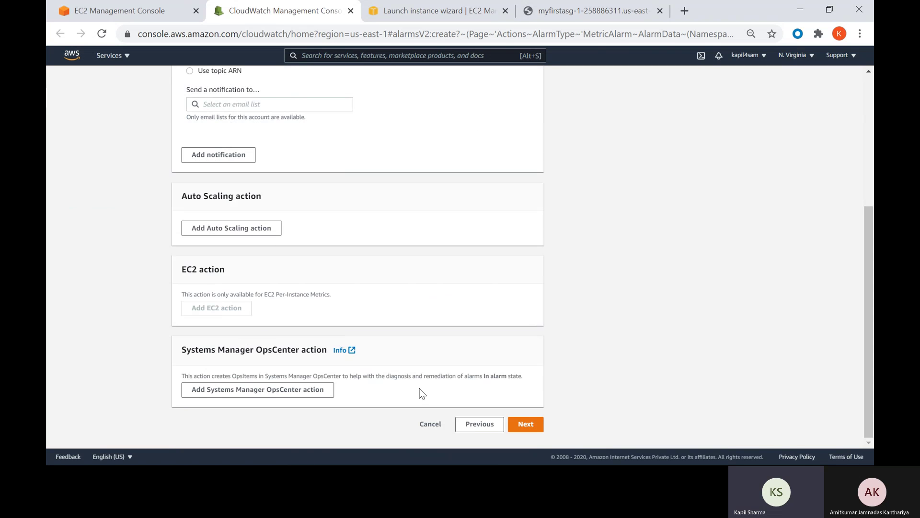
{"action": "left_click", "coordinate": [478, 425]}
{"action": "scroll", "coordinate": [293, 235], "scroll_direction": "up", "scroll_amount": 3}
{"action": "scroll", "coordinate": [285, 243], "scroll_direction": "up", "scroll_amount": 1}
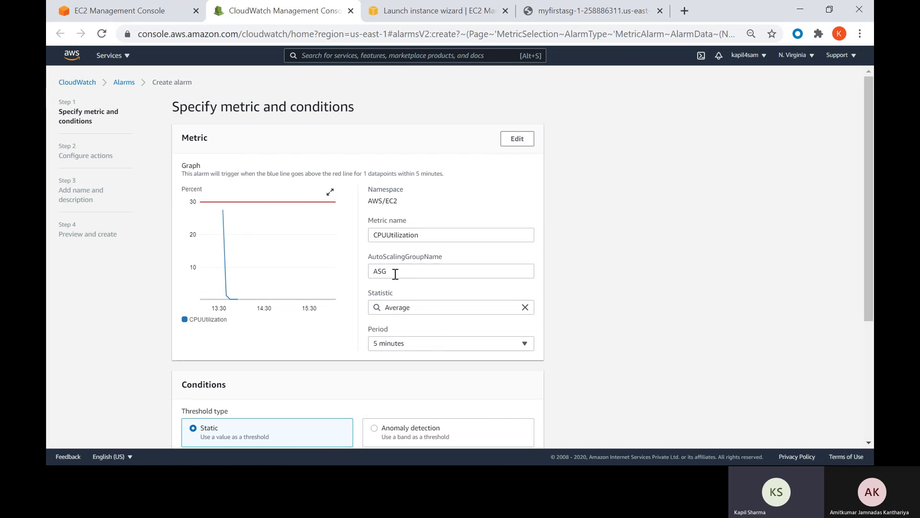
{"action": "left_click_drag", "start_coordinate": [395, 271], "coordinate": [371, 276]}
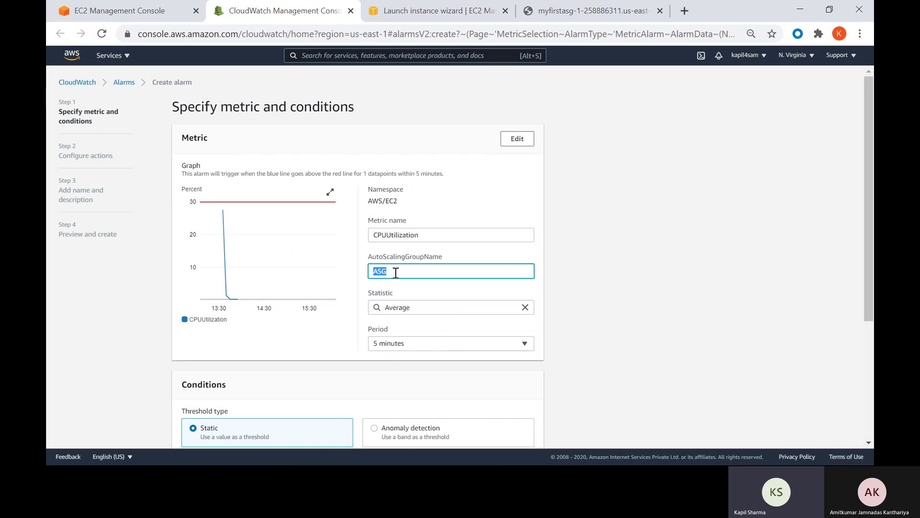
{"action": "scroll", "coordinate": [396, 276], "scroll_direction": "down", "scroll_amount": 3}
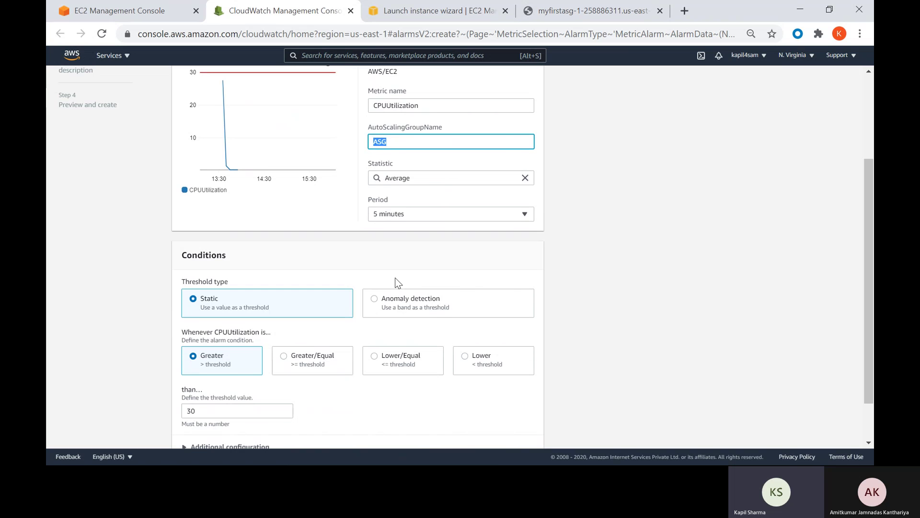
{"action": "scroll", "coordinate": [395, 278], "scroll_direction": "down", "scroll_amount": 1}
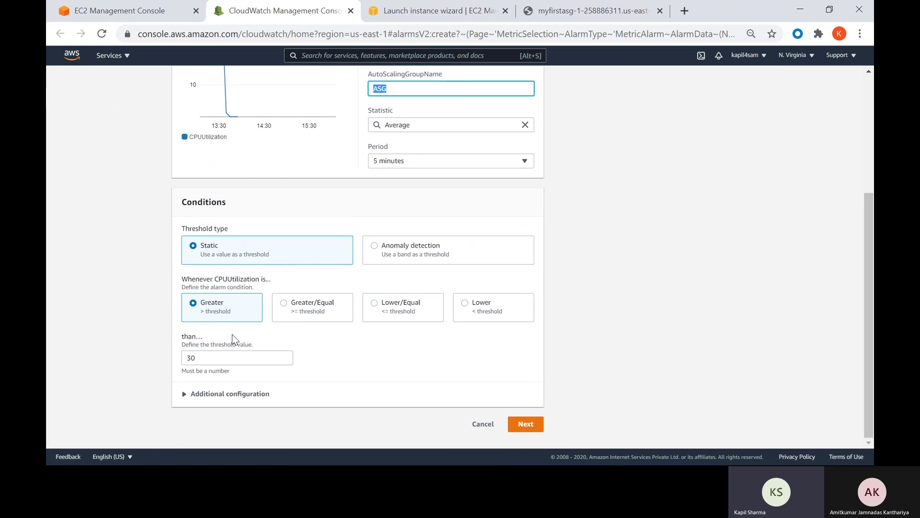
- Proceed past the alarm's conditions and actions without adding any action, and name the alarm Test
{"action": "left_click", "coordinate": [526, 424]}
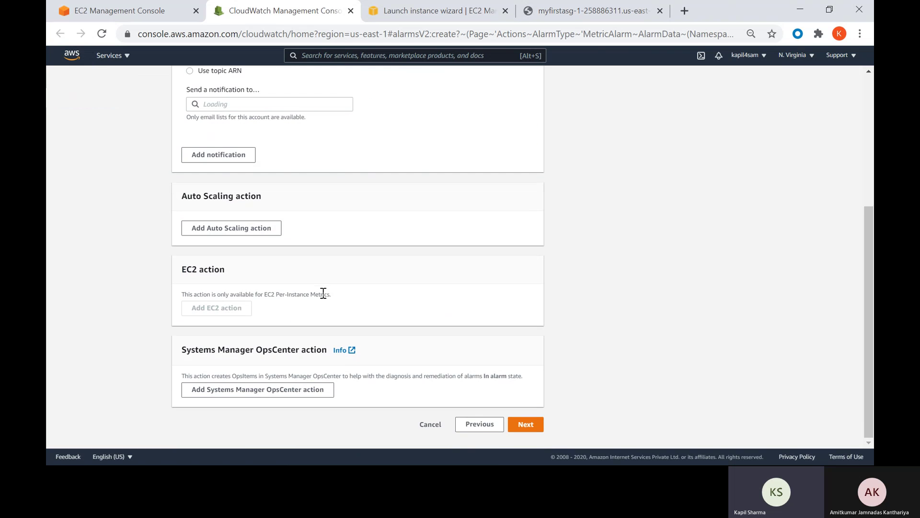
{"action": "left_click", "coordinate": [520, 424]}
{"action": "left_click", "coordinate": [521, 432]}
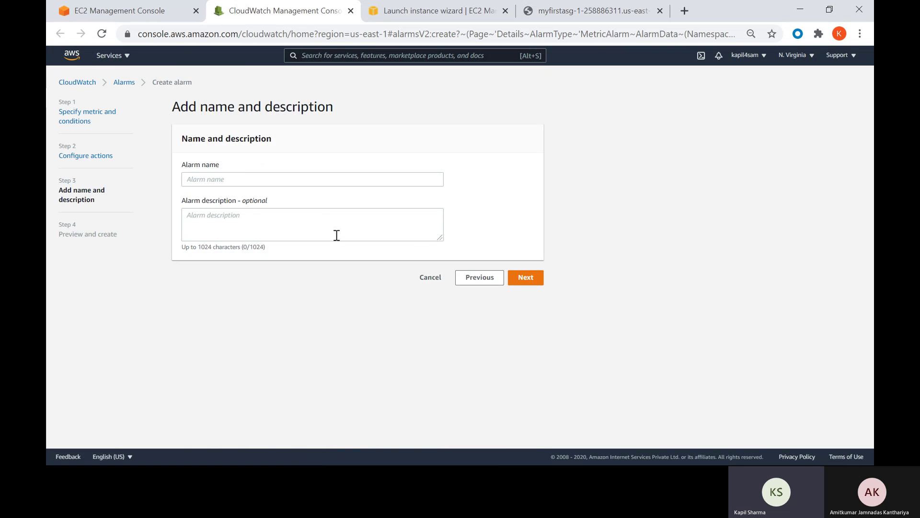
{"action": "left_click", "coordinate": [313, 179]}
{"action": "type", "text": "Test"}
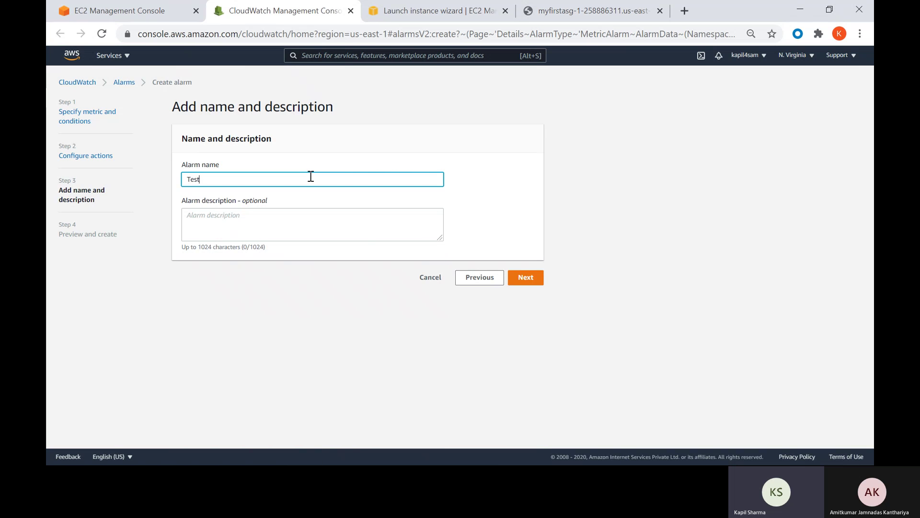
- Proceed to the alarm preview, review the Test alarm's settings and create the alarm
{"action": "left_click", "coordinate": [535, 278]}
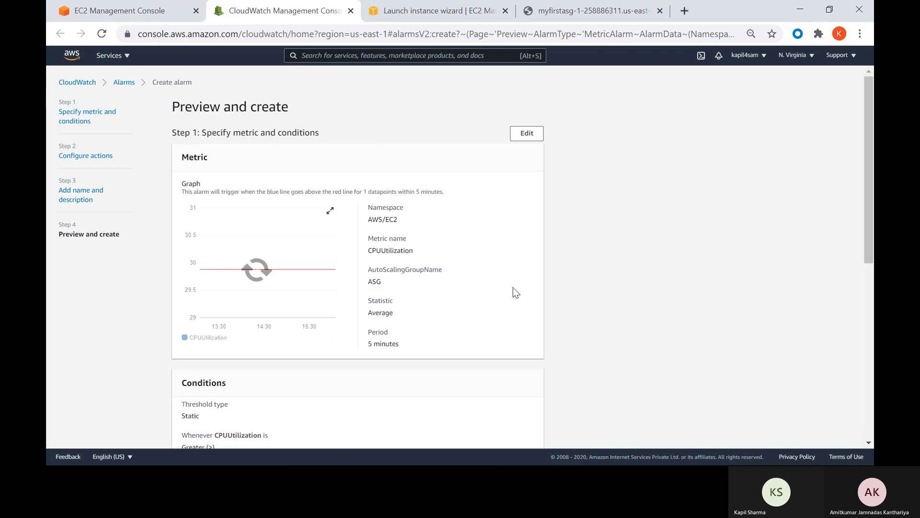
{"action": "scroll", "coordinate": [442, 258], "scroll_direction": "down", "scroll_amount": 7}
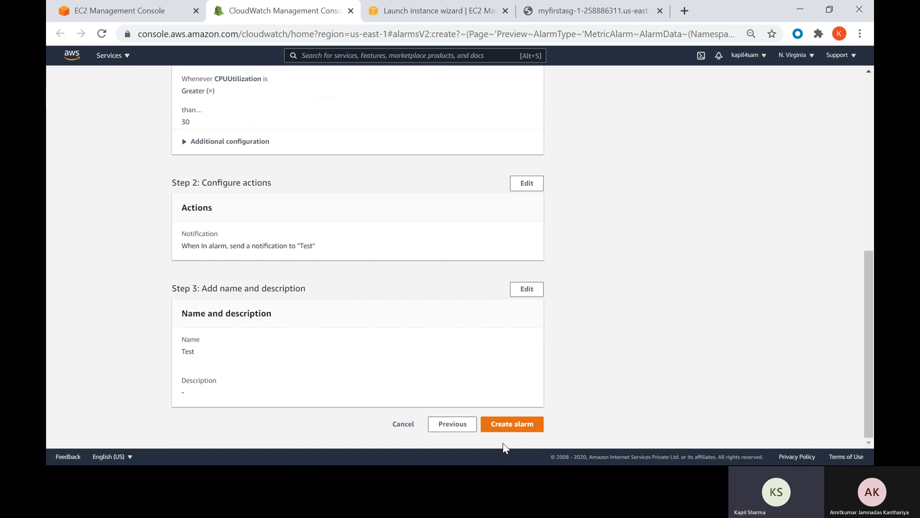
{"action": "left_click", "coordinate": [509, 423]}
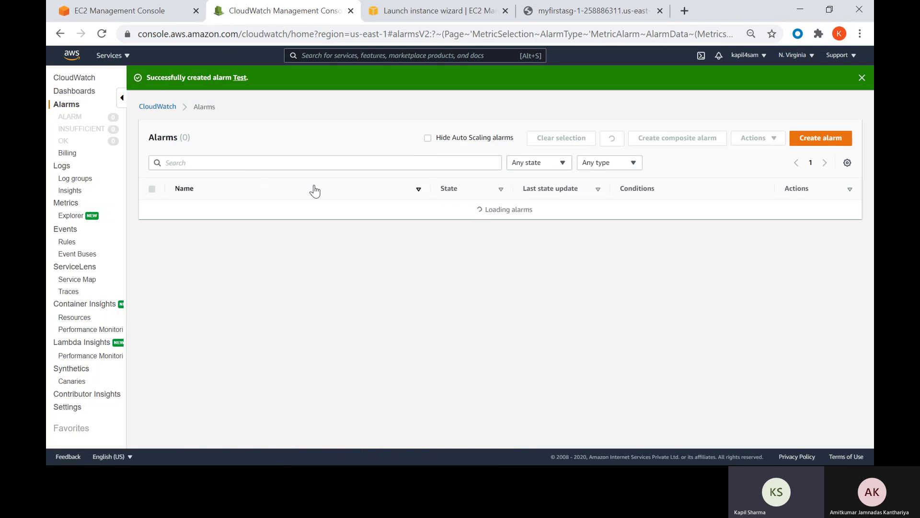
- Return to the MyFirstASG simple scaling policy, refresh its CloudWatch alarm choices and select the Test alarm
{"action": "left_click", "coordinate": [143, 10]}
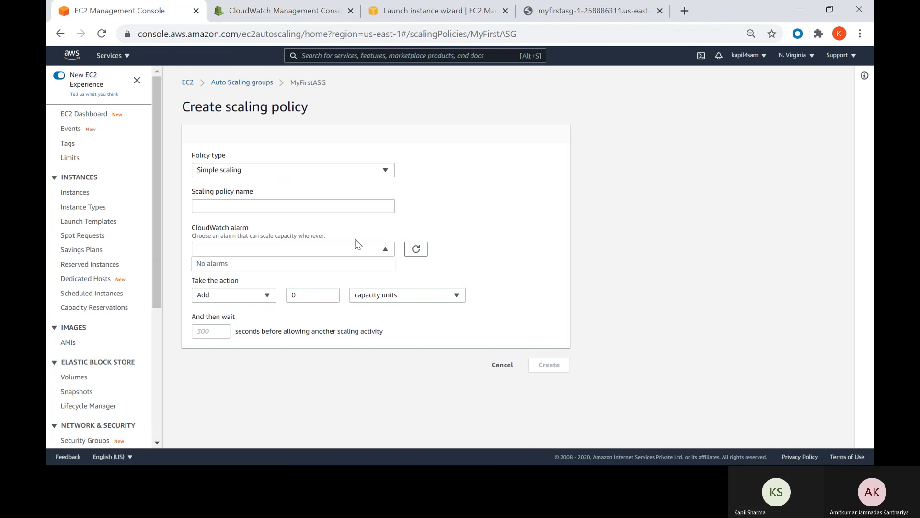
{"action": "left_click", "coordinate": [417, 249]}
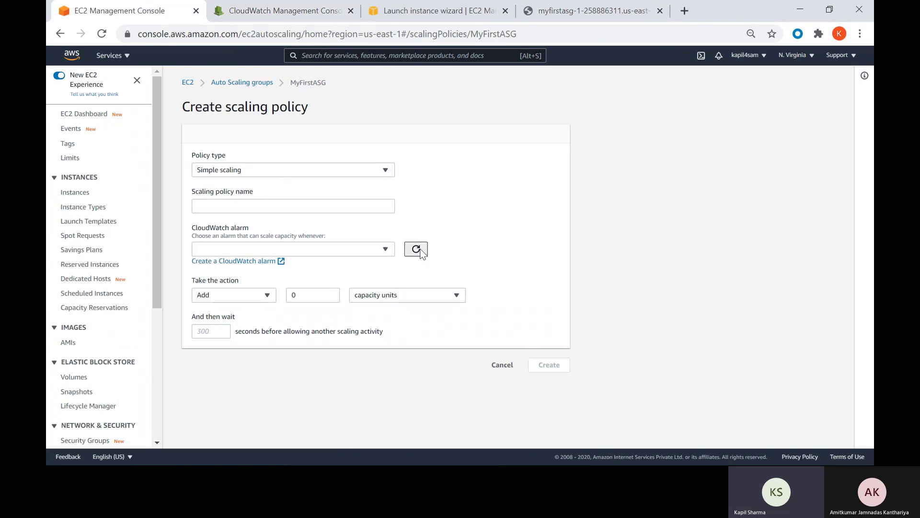
{"action": "left_click", "coordinate": [386, 250]}
{"action": "left_click", "coordinate": [294, 279]}
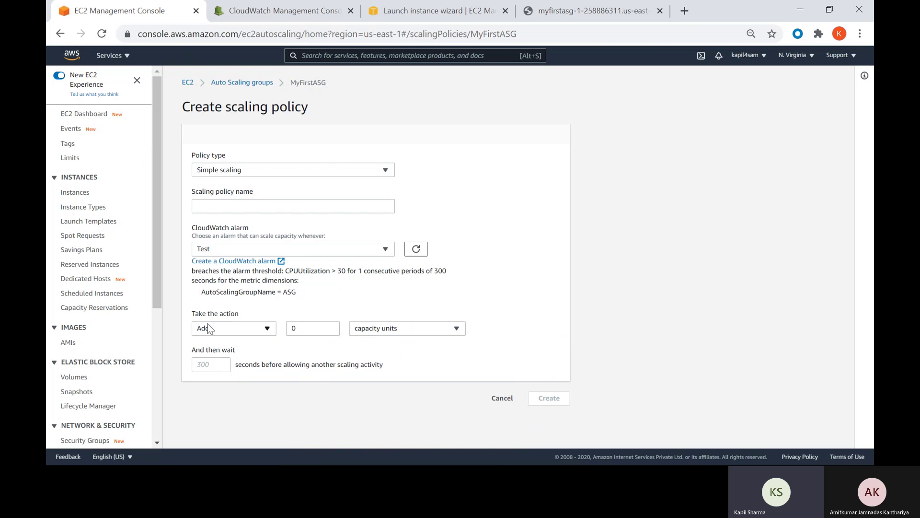
- Set the simple scaling action to Add 2 capacity units
{"action": "left_click", "coordinate": [227, 328]}
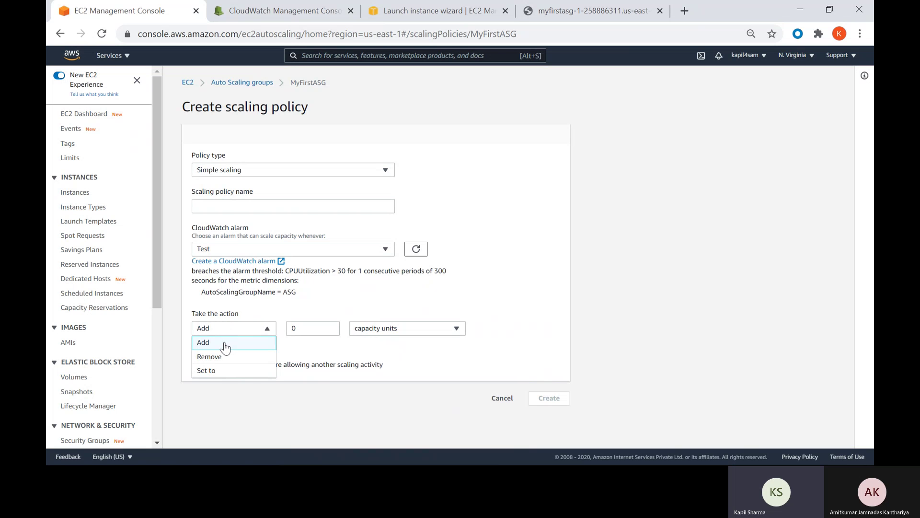
{"action": "left_click", "coordinate": [225, 343]}
{"action": "double_click", "coordinate": [298, 328]}
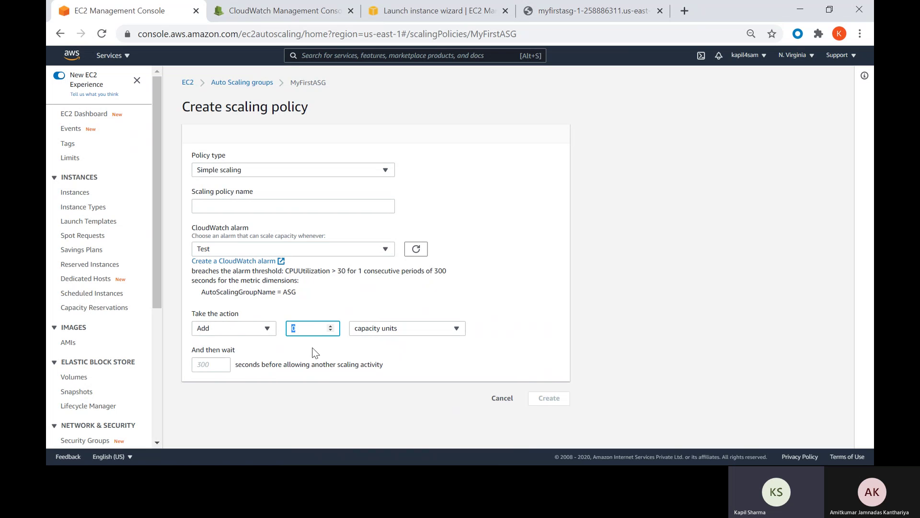
{"action": "type", "text": "1"}
{"action": "left_click", "coordinate": [381, 330]}
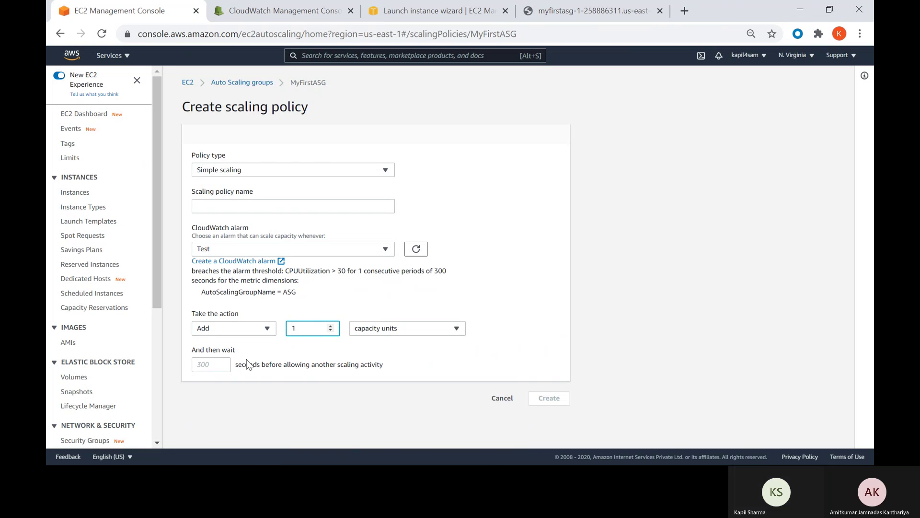
{"action": "left_click", "coordinate": [391, 328]}
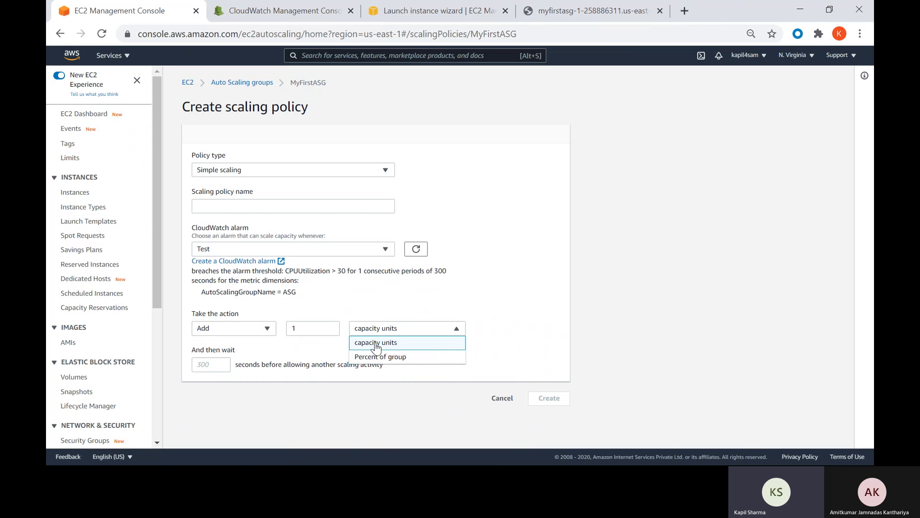
{"action": "left_click", "coordinate": [376, 343]}
{"action": "left_click", "coordinate": [315, 328]}
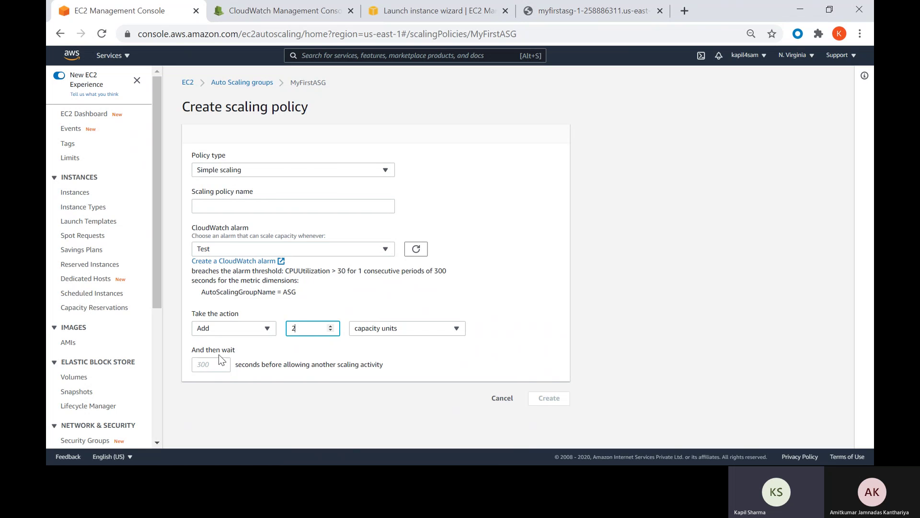
- Switch the simple scaling action to Remove, and cancel the policy without creating it
{"action": "left_click", "coordinate": [226, 331]}
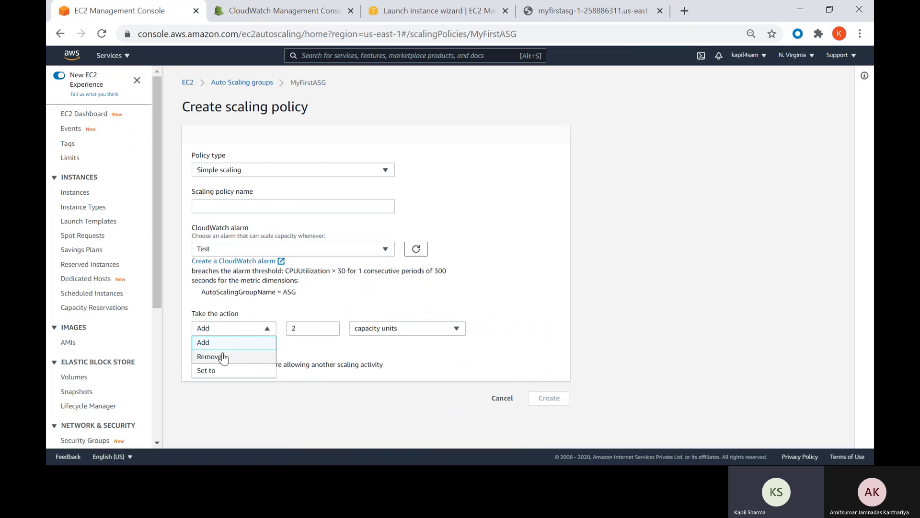
{"action": "left_click", "coordinate": [222, 358]}
{"action": "left_click", "coordinate": [502, 398]}
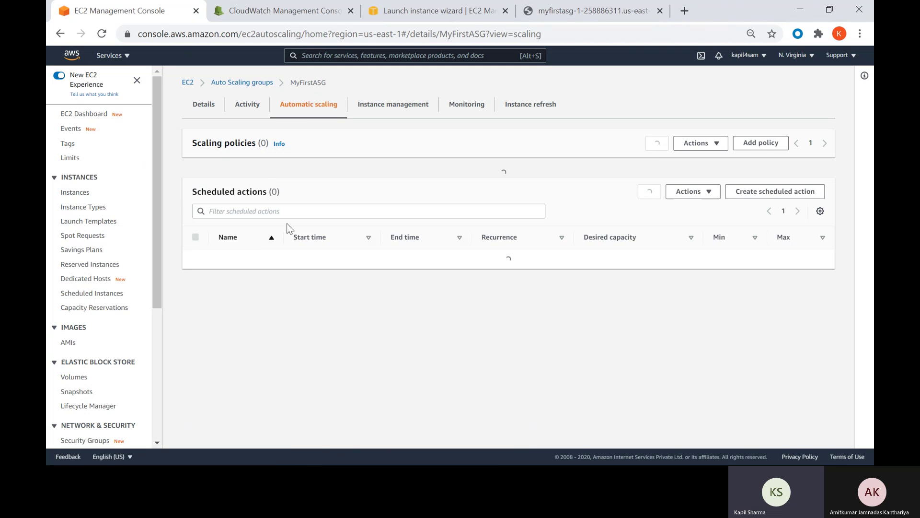
- Create a target tracking scaling policy for MyFirstASG on average CPU utilization with a target value of 30
{"action": "left_click", "coordinate": [503, 199]}
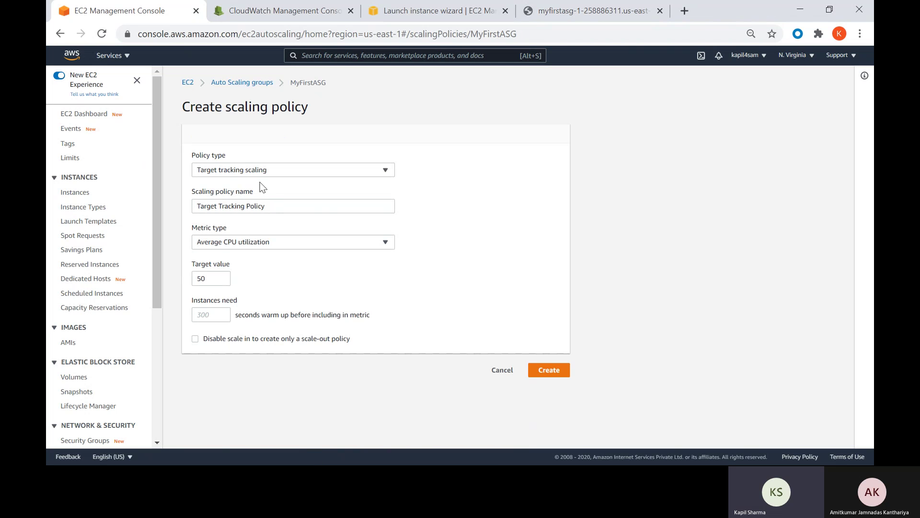
{"action": "left_click", "coordinate": [259, 171]}
{"action": "left_click", "coordinate": [254, 185]}
{"action": "double_click", "coordinate": [204, 278]}
{"action": "type", "text": "3"}
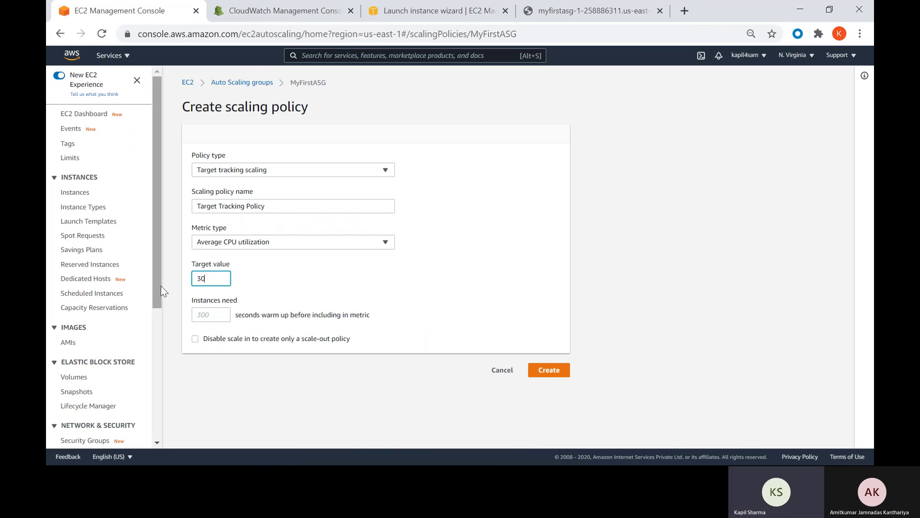
{"action": "left_click", "coordinate": [550, 371]}
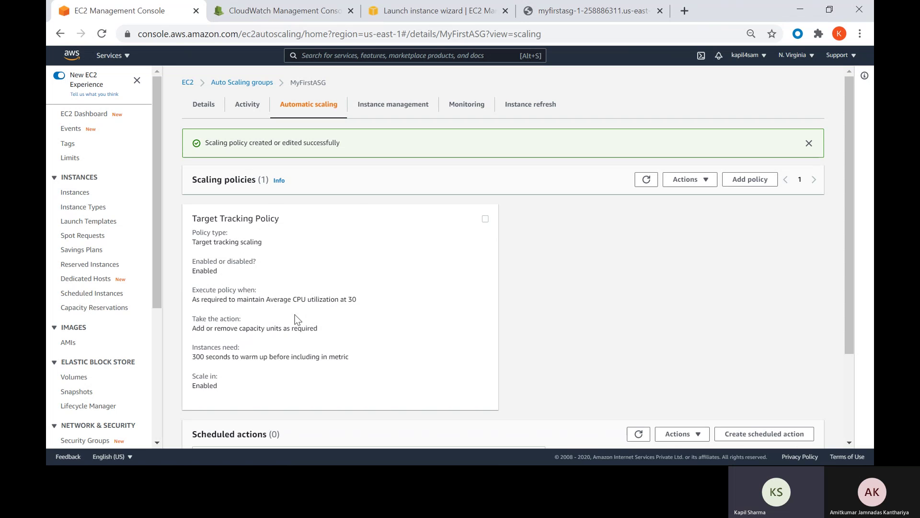
- Review the tracking policy's CPU target and action, and check MyFirstASG's desired, minimum and maximum capacity in the group details
{"action": "double_click", "coordinate": [352, 301]}
{"action": "left_click_drag", "start_coordinate": [227, 329], "coordinate": [314, 328]}
{"action": "left_click", "coordinate": [203, 105]}
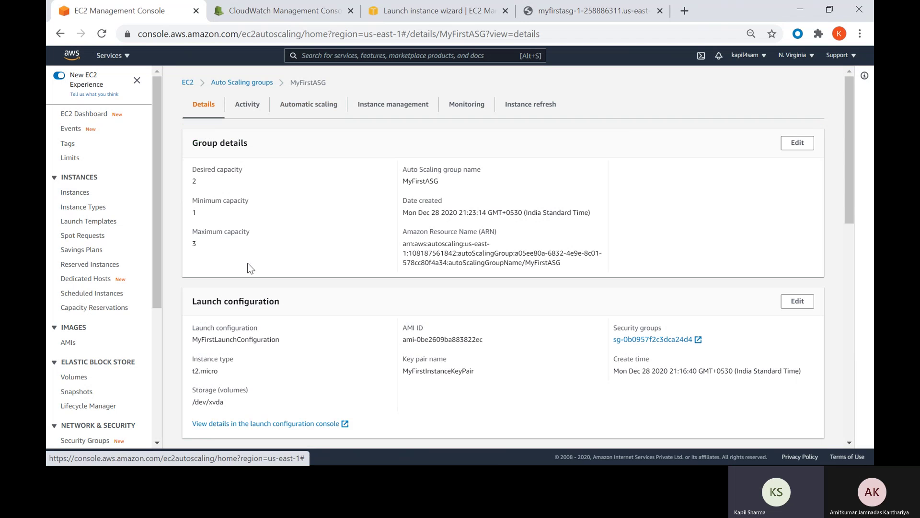
{"action": "left_click_drag", "start_coordinate": [203, 246], "coordinate": [190, 247]}
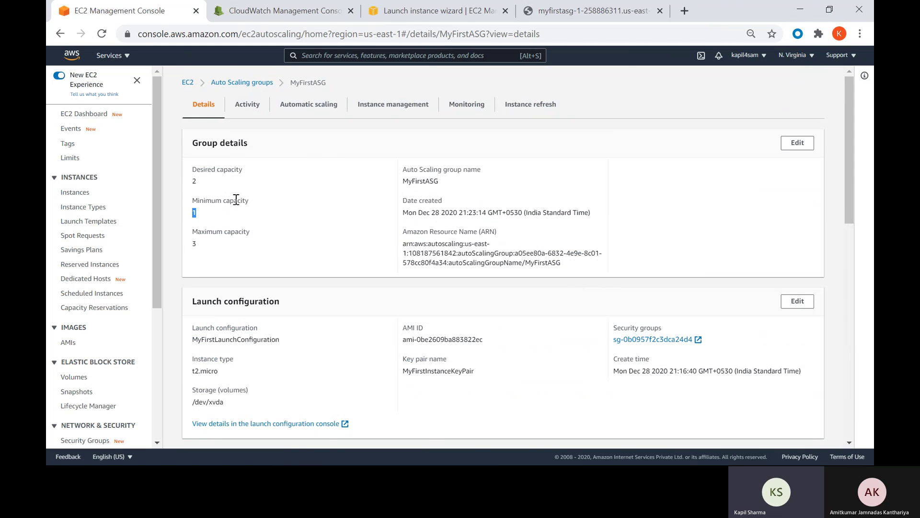
{"action": "double_click", "coordinate": [197, 183]}
{"action": "double_click", "coordinate": [194, 213]}
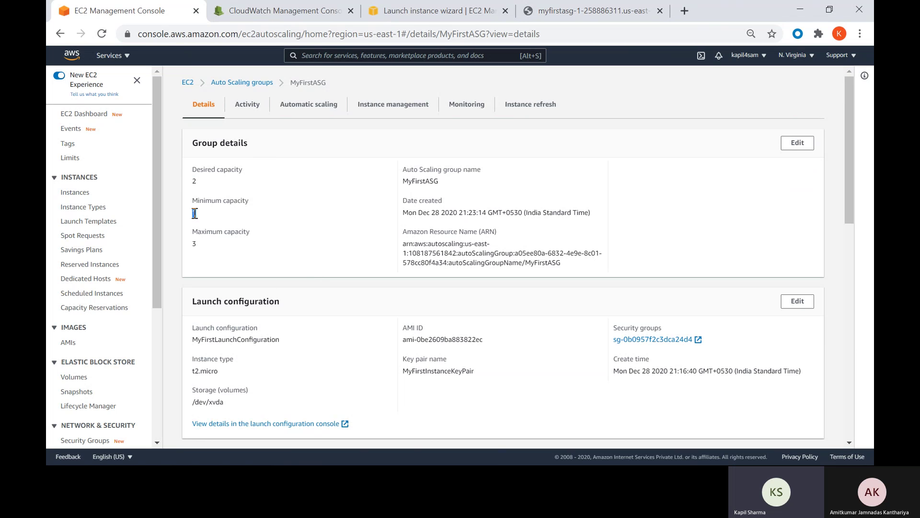
{"action": "double_click", "coordinate": [195, 180]}
{"action": "scroll", "coordinate": [274, 363], "scroll_direction": "down", "scroll_amount": 3}
{"action": "scroll", "coordinate": [274, 364], "scroll_direction": "up", "scroll_amount": 3}
- Look at MyFirstASG's Target Tracking Policy again, and switch to CloudWatch to view the alarms in OK and Insufficient data states
{"action": "left_click", "coordinate": [309, 108]}
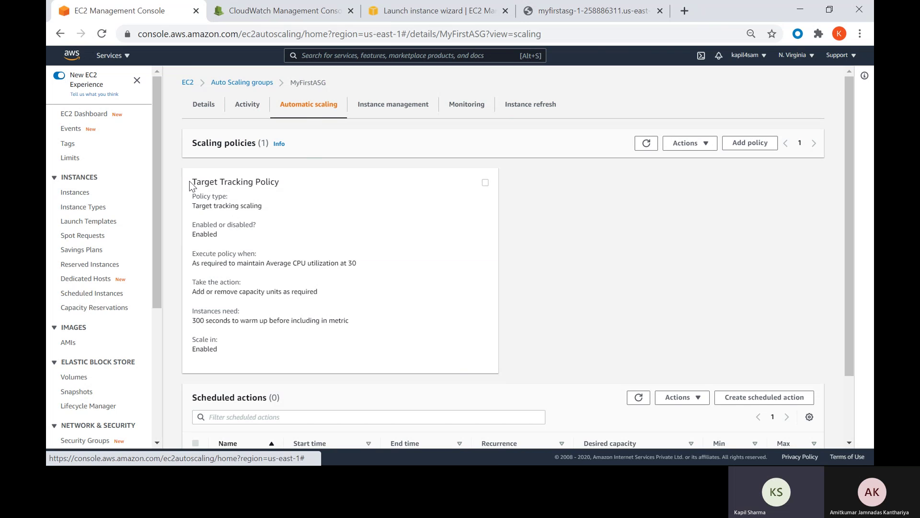
{"action": "left_click_drag", "start_coordinate": [189, 180], "coordinate": [278, 177]}
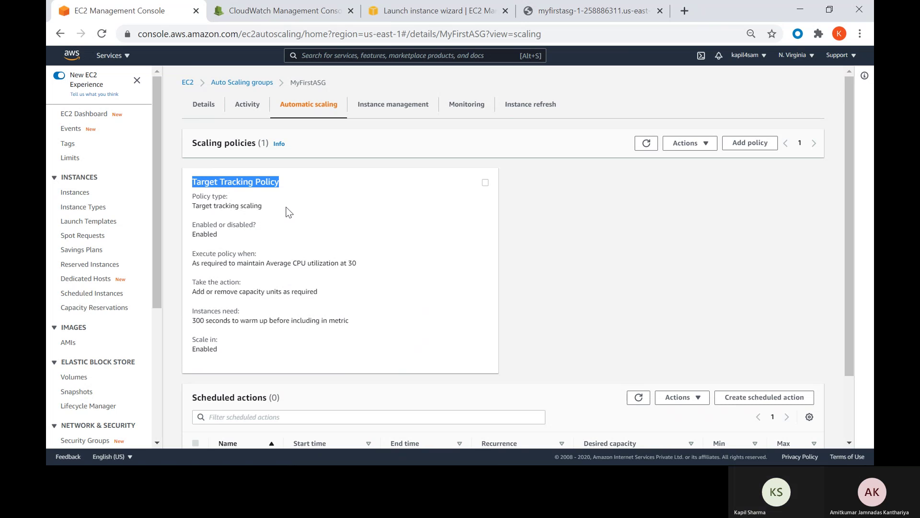
{"action": "left_click", "coordinate": [284, 6]}
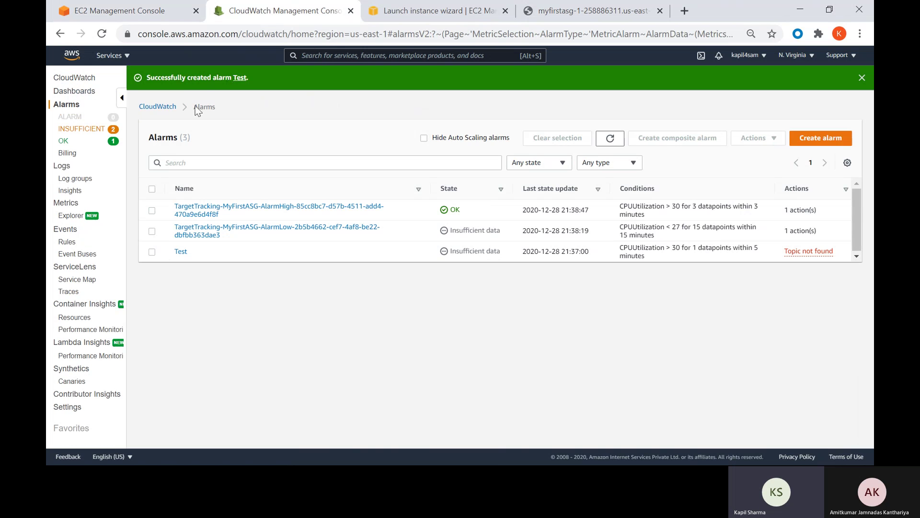
{"action": "left_click", "coordinate": [63, 141]}
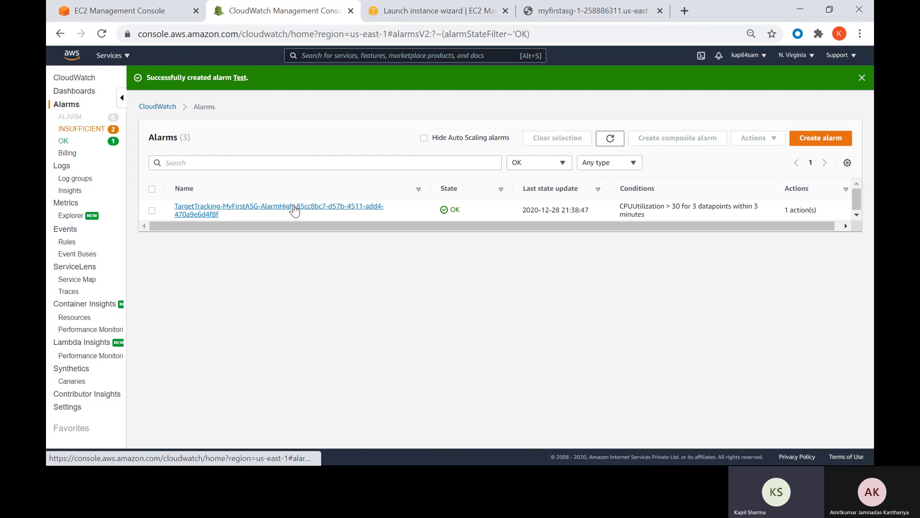
{"action": "left_click", "coordinate": [88, 131]}
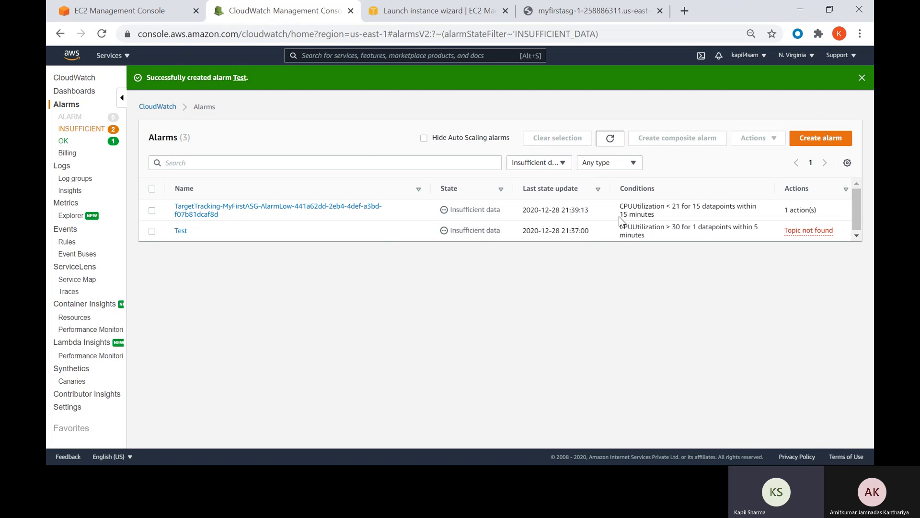
- Examine the CPUUtilization conditions of the target tracking AlarmLow and AlarmHigh alarms
{"action": "left_click_drag", "start_coordinate": [656, 215], "coordinate": [626, 216]}
{"action": "triple_click", "coordinate": [623, 207]}
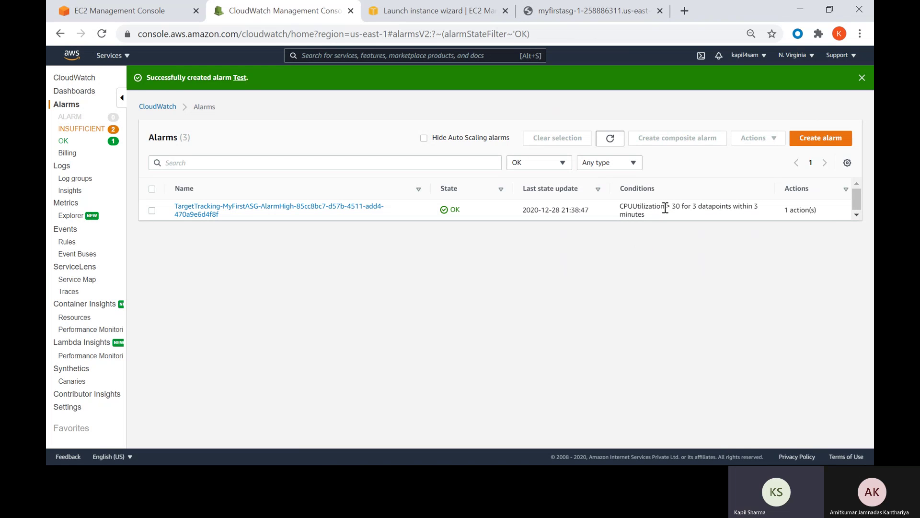
{"action": "left_click_drag", "start_coordinate": [665, 208], "coordinate": [729, 207]}
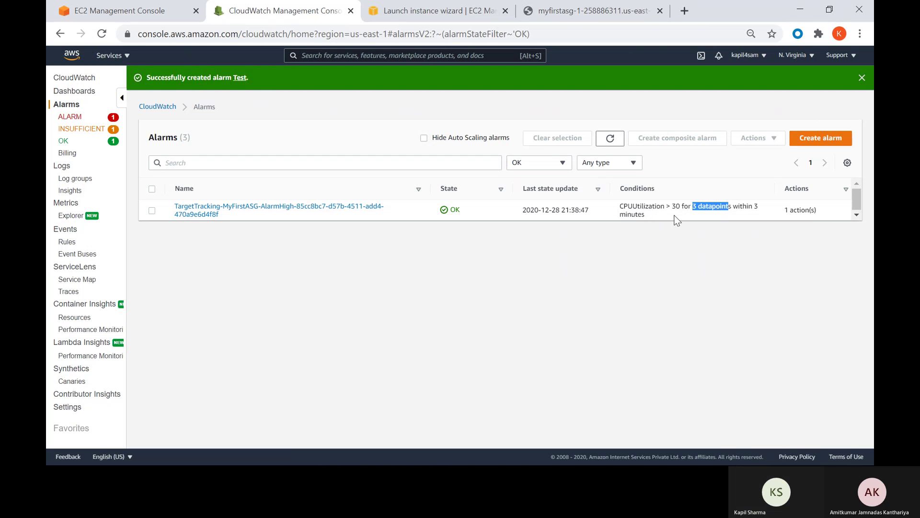
{"action": "left_click_drag", "start_coordinate": [638, 207], "coordinate": [679, 206]}
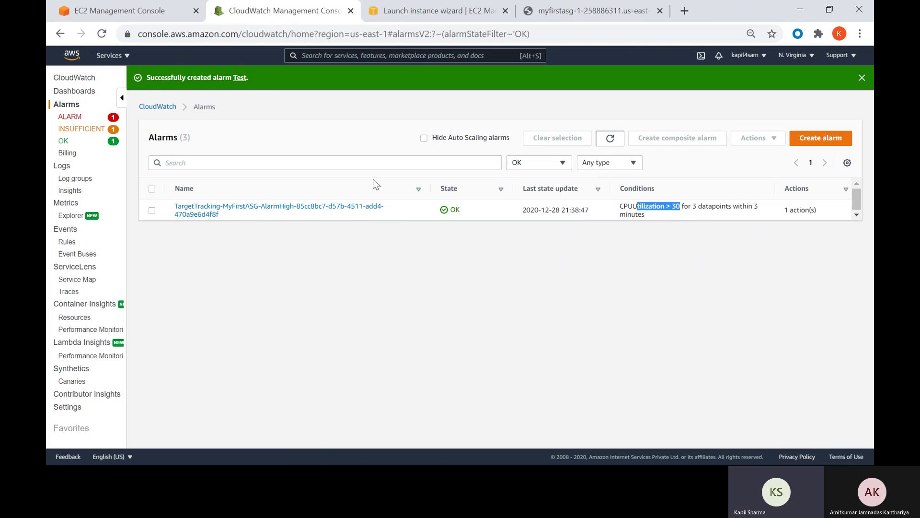
- Refresh the CloudWatch alarms and filter them to those in the In alarm state
{"action": "left_click", "coordinate": [610, 138]}
{"action": "left_click", "coordinate": [76, 118]}
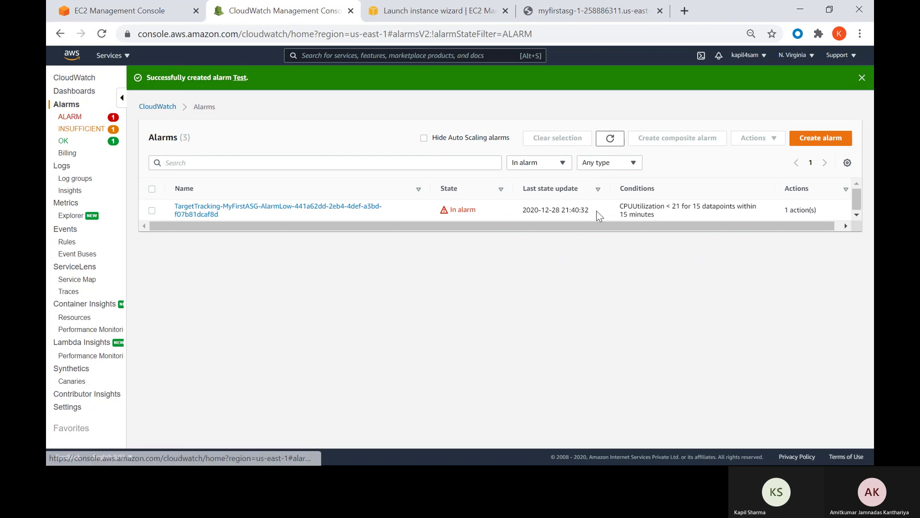
{"action": "left_click", "coordinate": [611, 139]}
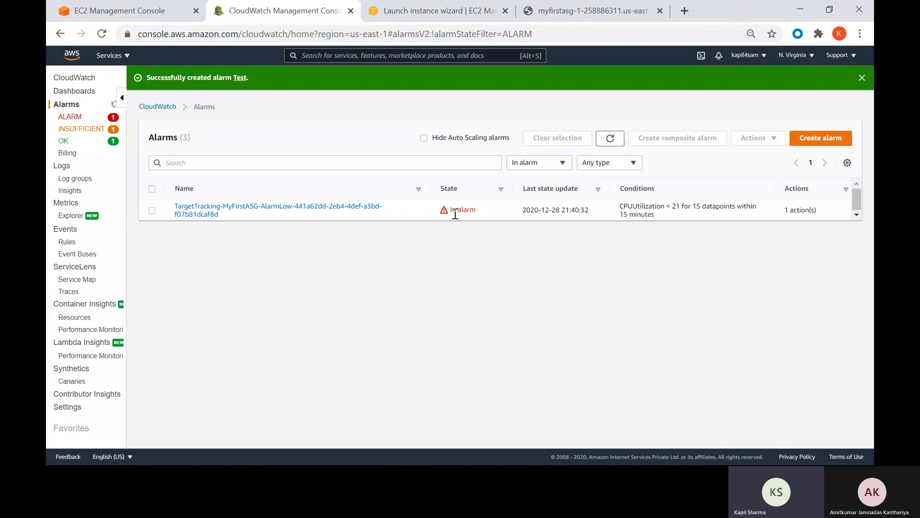
- Switch back to the EC2 console, reopen MyFirstASG from the Auto Scaling groups and view its activity history
{"action": "left_click", "coordinate": [595, 10]}
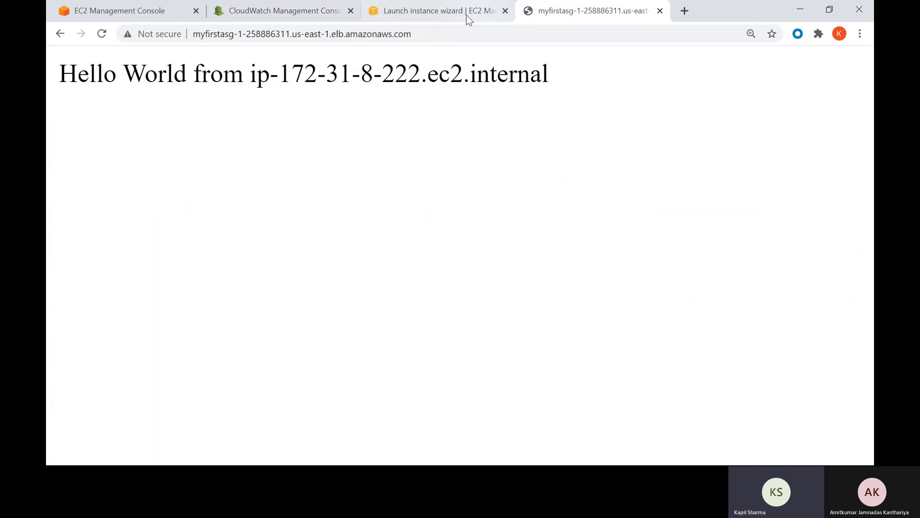
{"action": "left_click", "coordinate": [414, 1]}
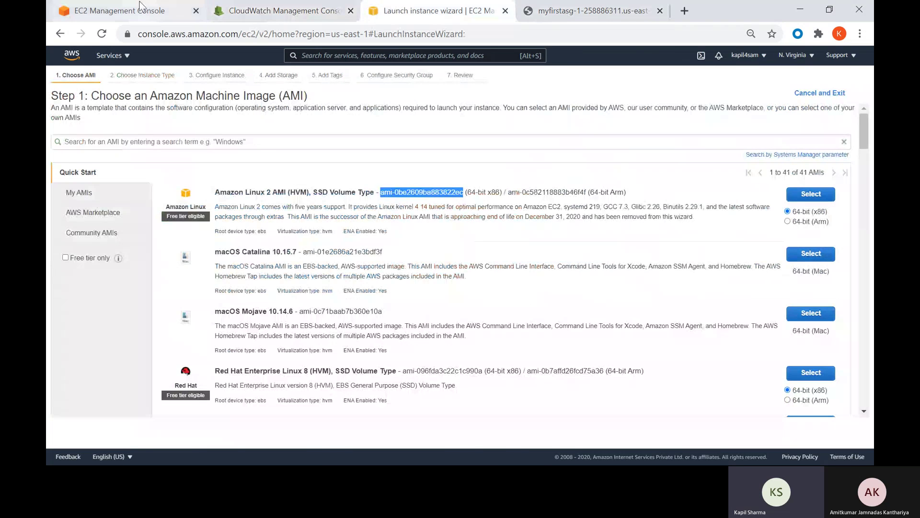
{"action": "left_click", "coordinate": [117, 10]}
{"action": "scroll", "coordinate": [79, 377], "scroll_direction": "down", "scroll_amount": 5}
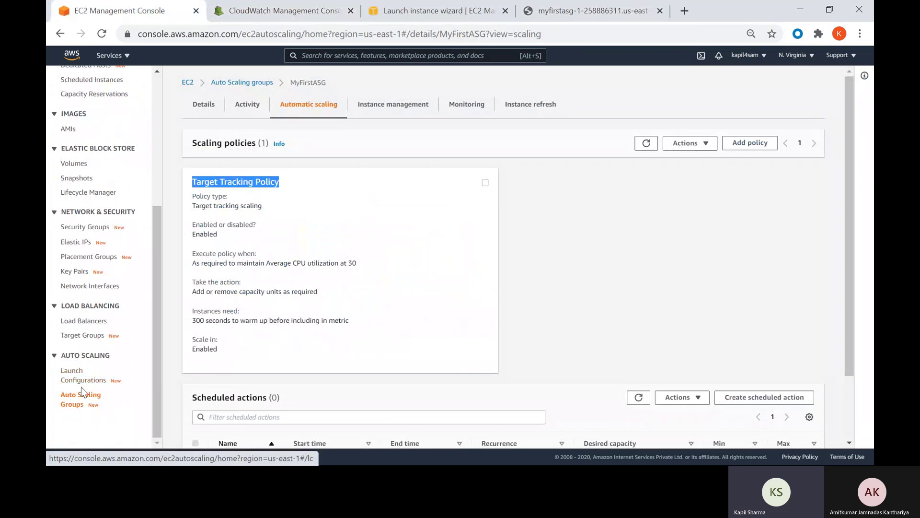
{"action": "left_click", "coordinate": [81, 403]}
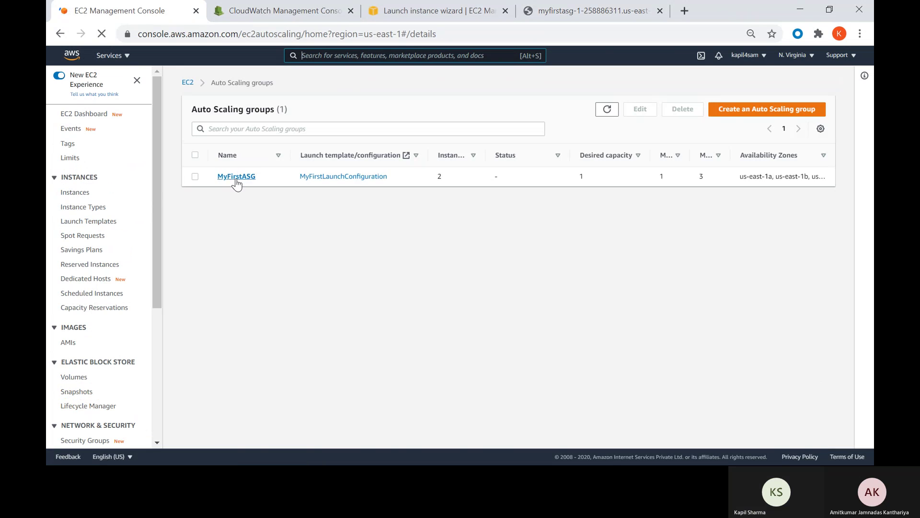
{"action": "left_click", "coordinate": [235, 179]}
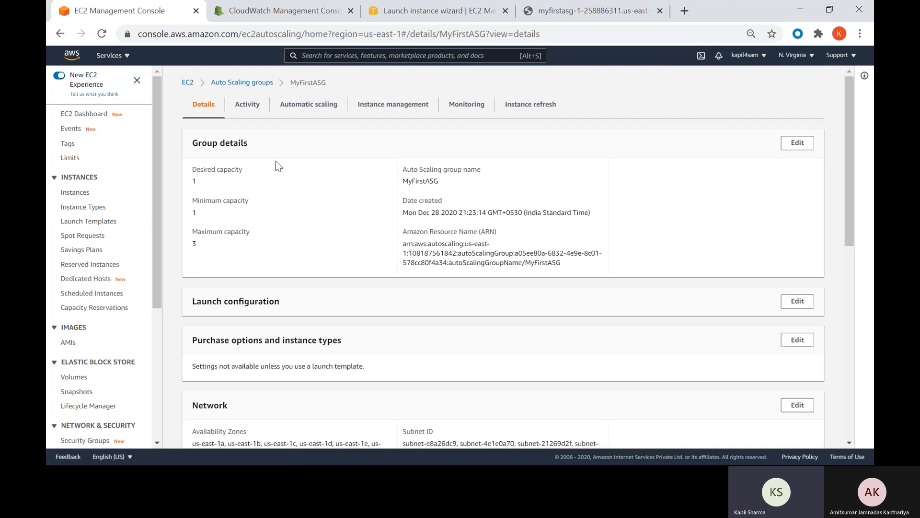
{"action": "left_click", "coordinate": [255, 105]}
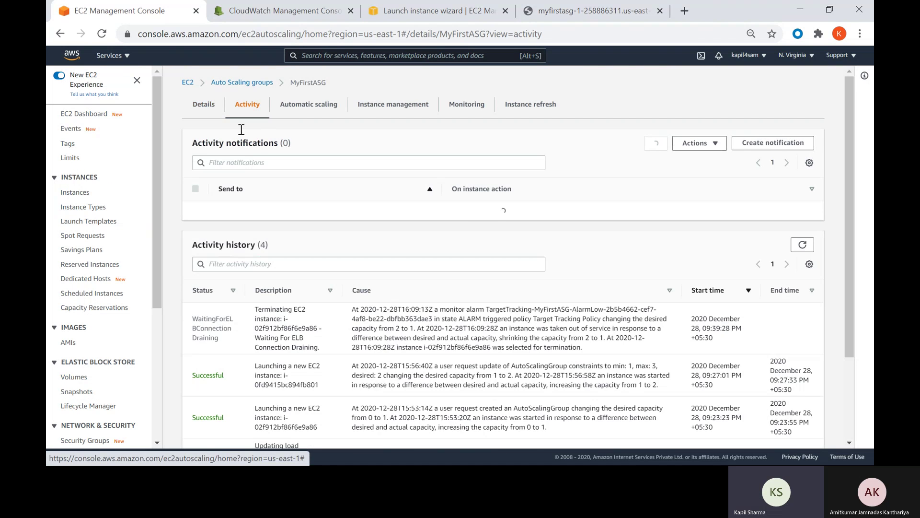
- Look at the desired capacity in MyFirstASG's group details
{"action": "left_click", "coordinate": [203, 104]}
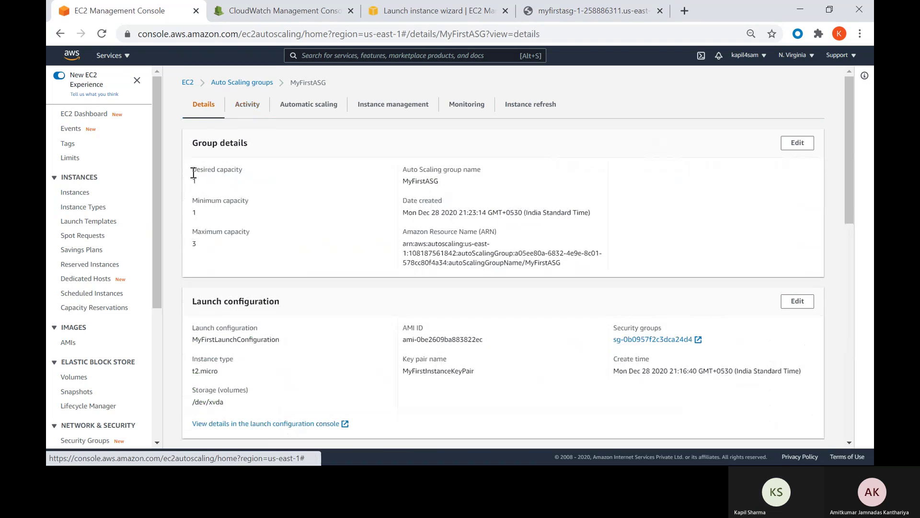
{"action": "left_click_drag", "start_coordinate": [192, 169], "coordinate": [225, 169]}
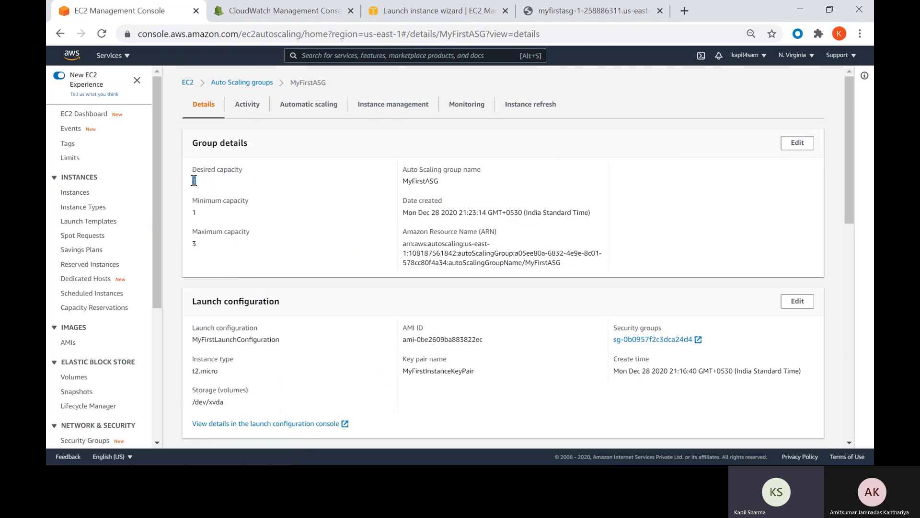
{"action": "left_click_drag", "start_coordinate": [194, 181], "coordinate": [196, 182]}
- Return to MyFirstASG's activity history, refresh it and examine the status of the instance termination activity
{"action": "left_click", "coordinate": [248, 107]}
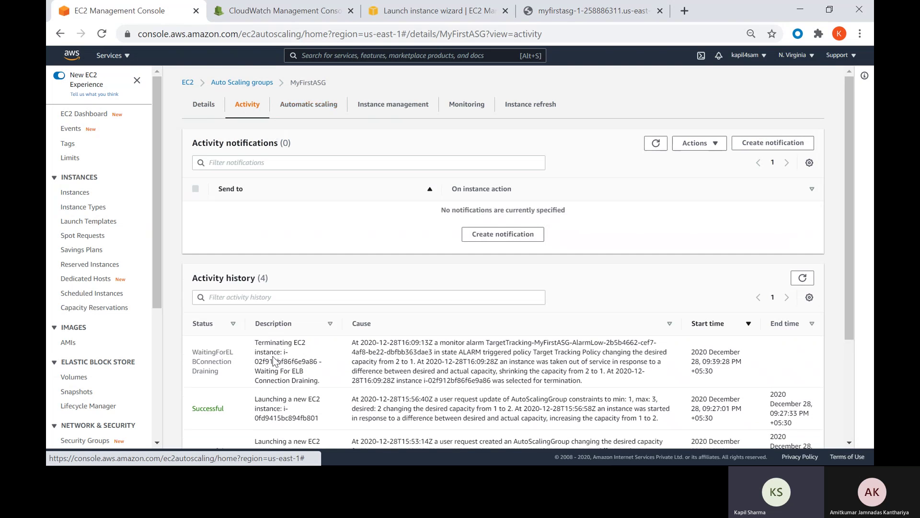
{"action": "scroll", "coordinate": [273, 361], "scroll_direction": "down", "scroll_amount": 1}
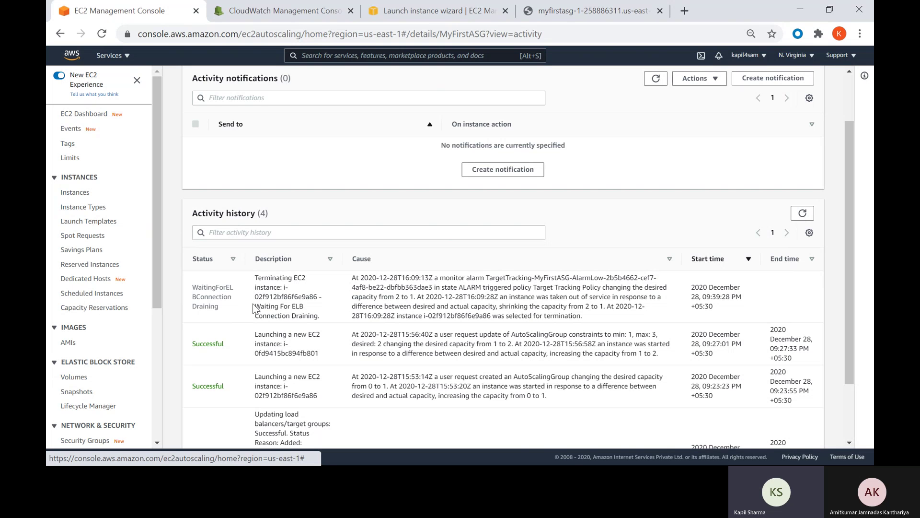
{"action": "left_click", "coordinate": [798, 211]}
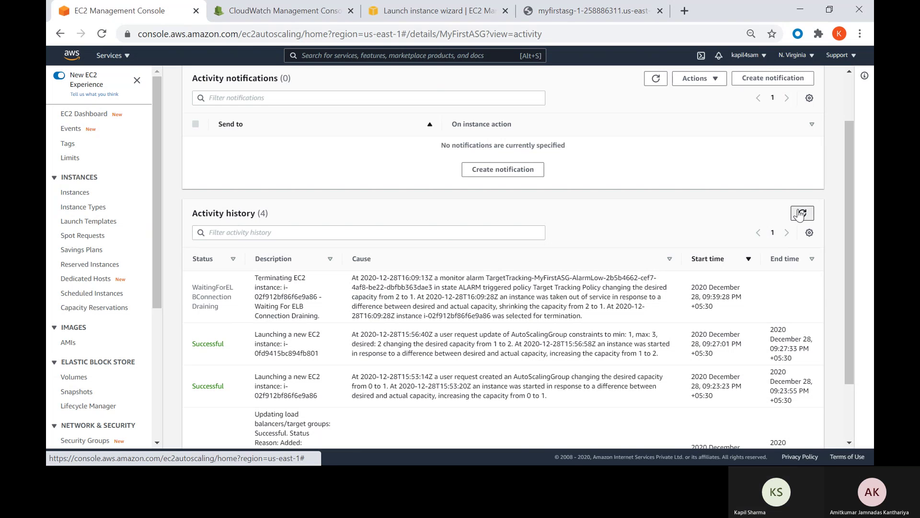
{"action": "scroll", "coordinate": [528, 249], "scroll_direction": "down", "scroll_amount": 3}
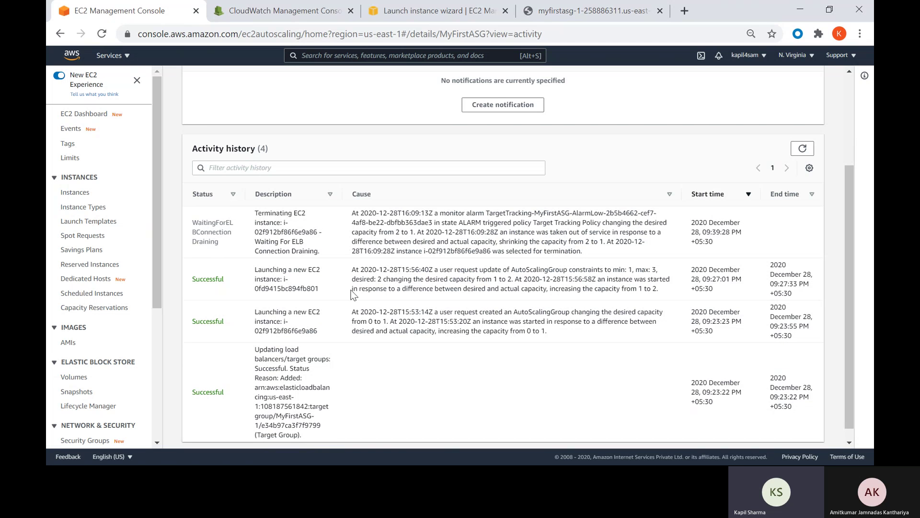
{"action": "left_click", "coordinate": [802, 149]}
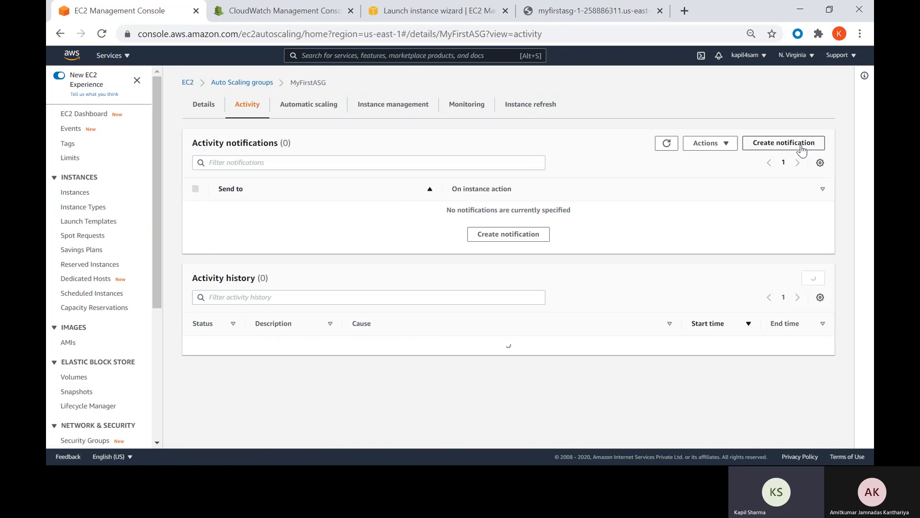
{"action": "scroll", "coordinate": [221, 261], "scroll_direction": "down", "scroll_amount": 3}
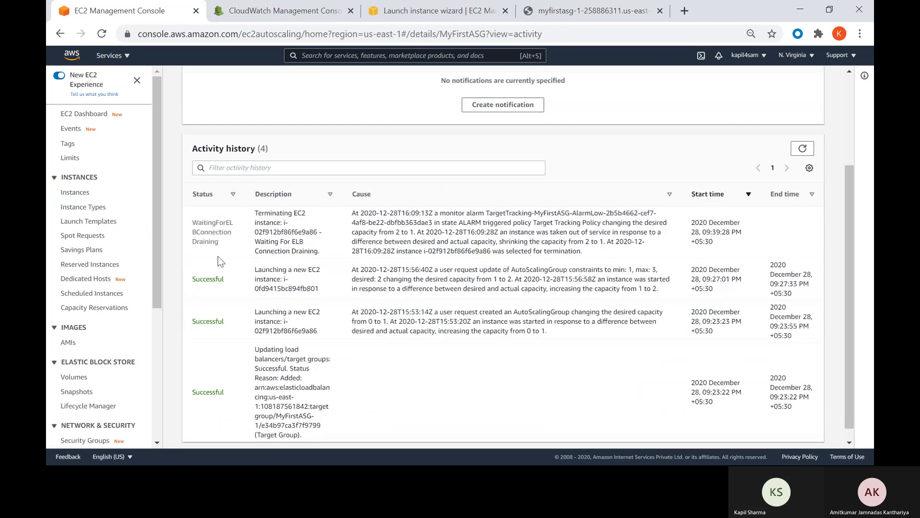
{"action": "left_click_drag", "start_coordinate": [223, 248], "coordinate": [194, 224]}
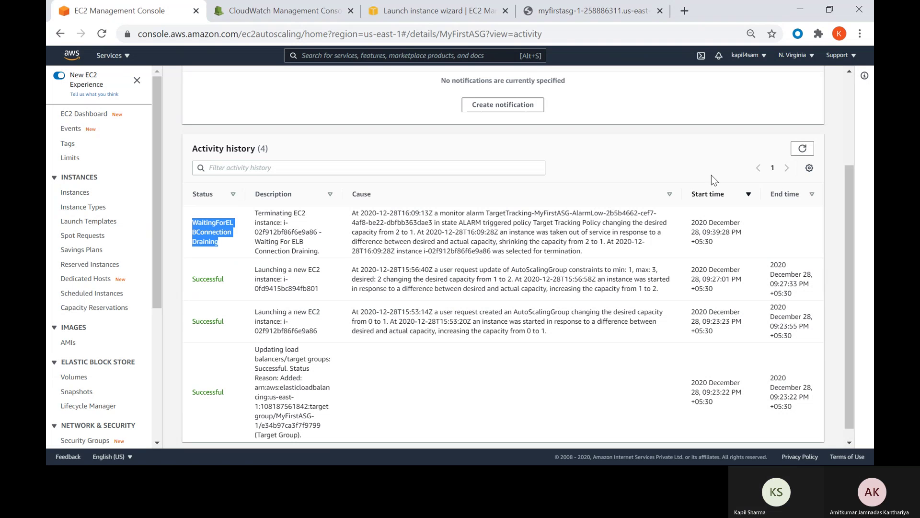
- Refresh MyFirstASG's activity history again to recheck the termination activity, without creating a notification
{"action": "left_click", "coordinate": [812, 150]}
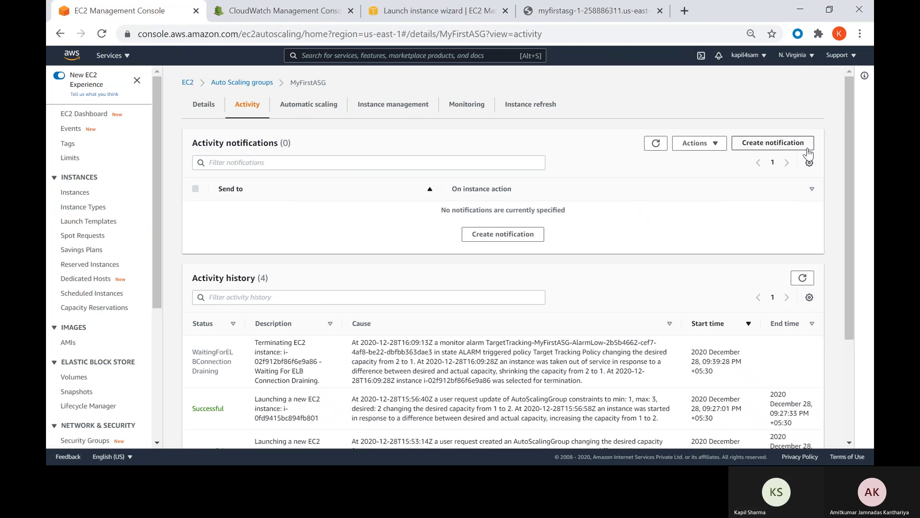
{"action": "left_click", "coordinate": [807, 147]}
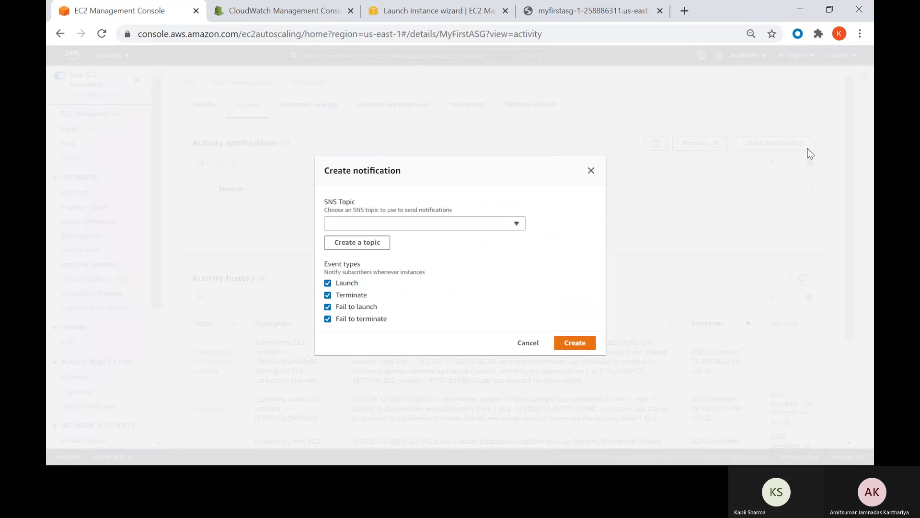
{"action": "left_click", "coordinate": [528, 343]}
{"action": "left_click", "coordinate": [799, 286]}
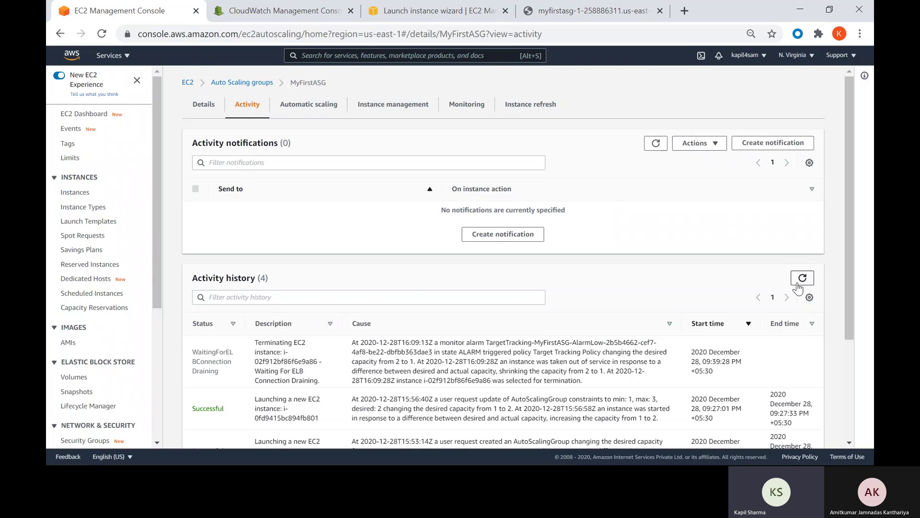
{"action": "scroll", "coordinate": [799, 287], "scroll_direction": "down", "scroll_amount": 3}
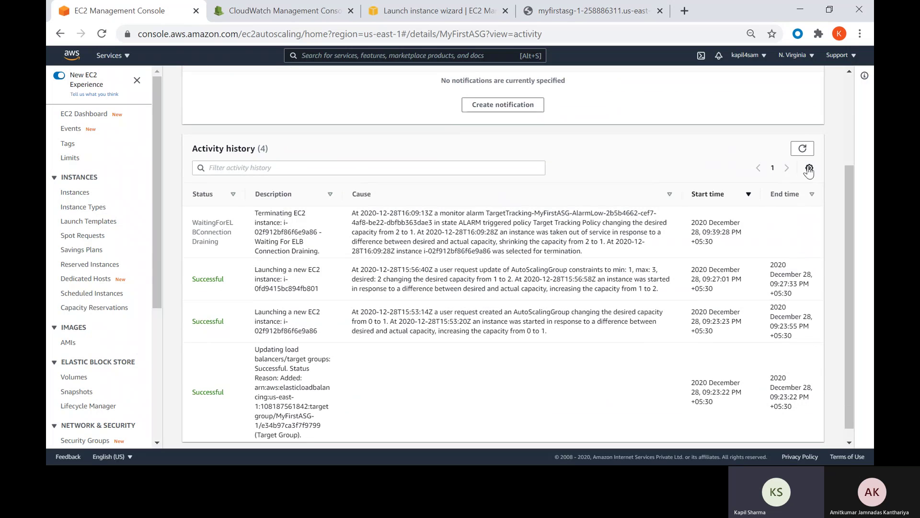
{"action": "left_click", "coordinate": [803, 148]}
- Open the MyFirstASG-1 target group and examine the status details of its registered targets
{"action": "scroll", "coordinate": [87, 384], "scroll_direction": "down", "scroll_amount": 5}
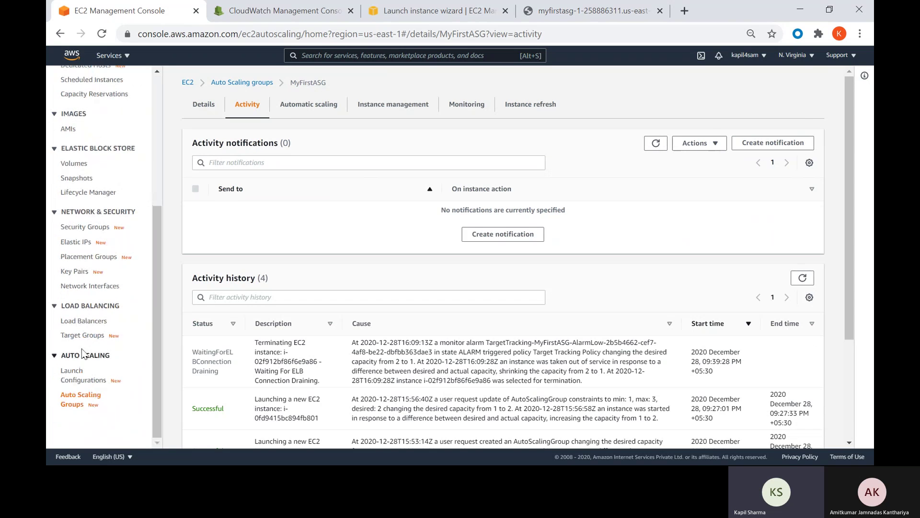
{"action": "left_click", "coordinate": [81, 335]}
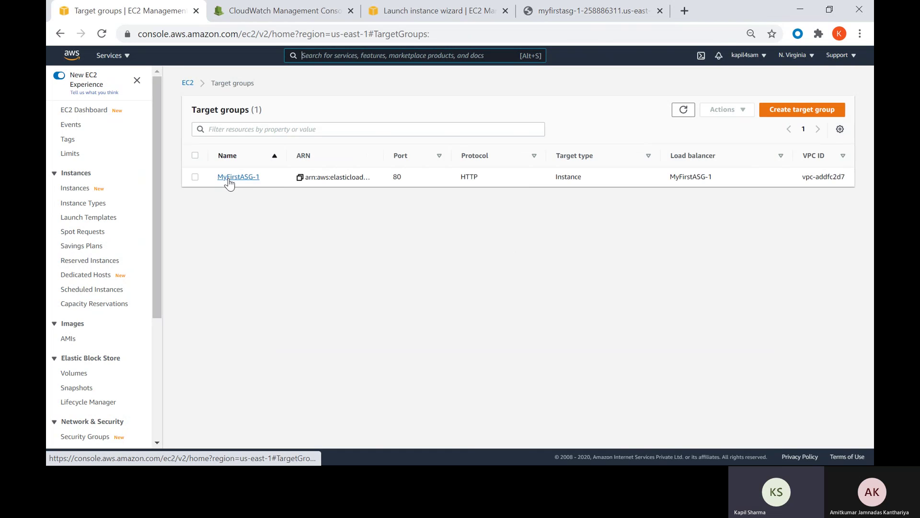
{"action": "left_click", "coordinate": [229, 177]}
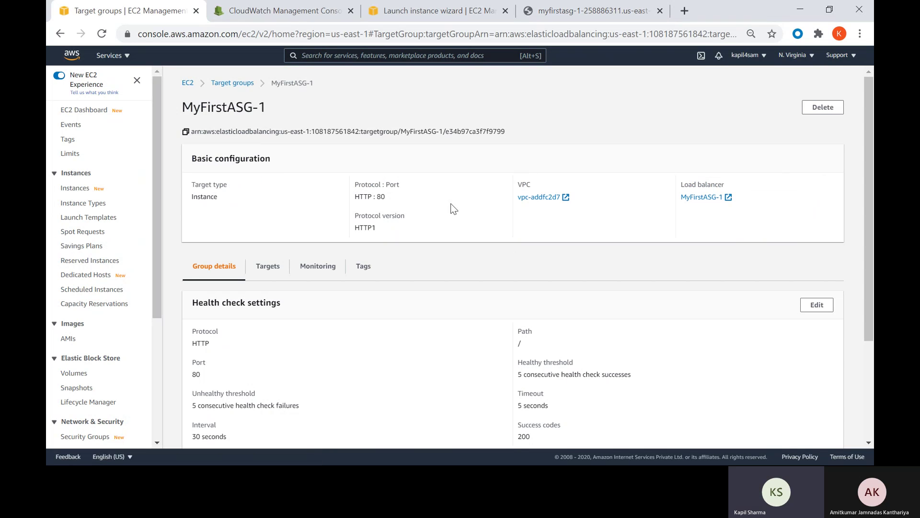
{"action": "scroll", "coordinate": [451, 206], "scroll_direction": "down", "scroll_amount": 3}
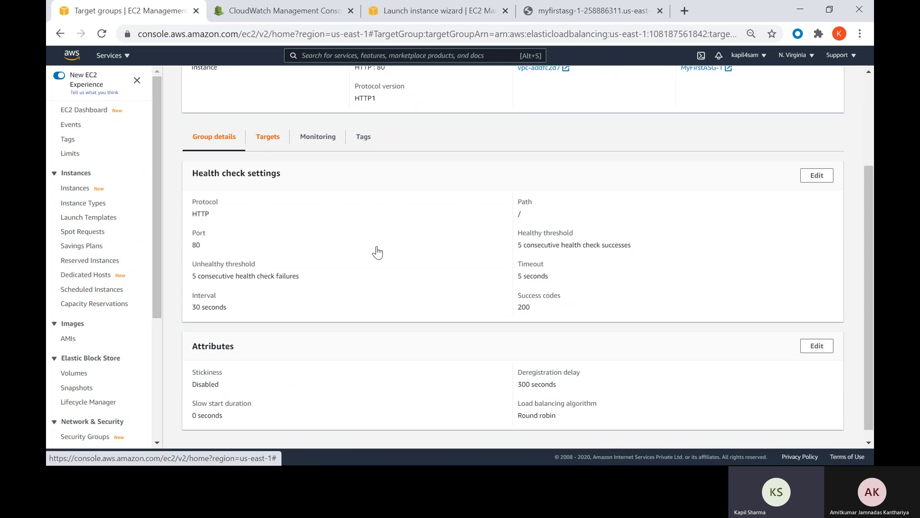
{"action": "scroll", "coordinate": [378, 253], "scroll_direction": "up", "scroll_amount": 3}
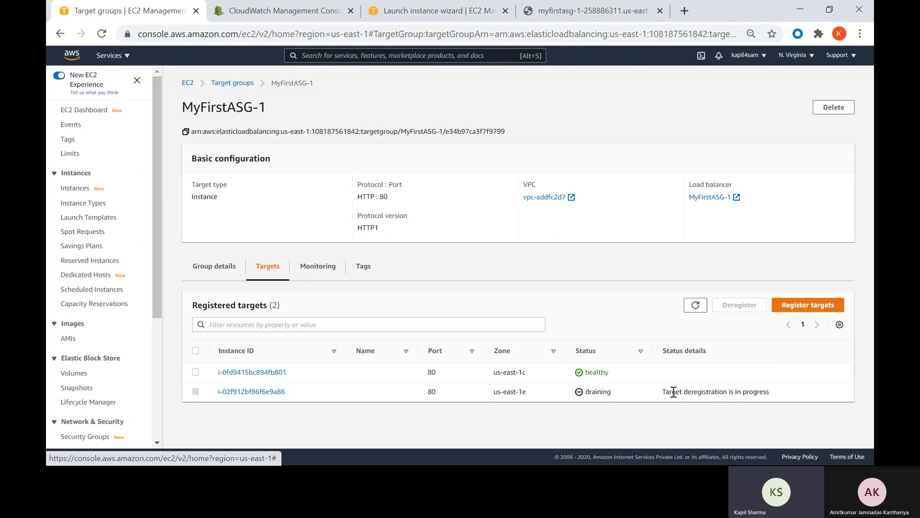
{"action": "left_click_drag", "start_coordinate": [666, 393], "coordinate": [772, 392]}
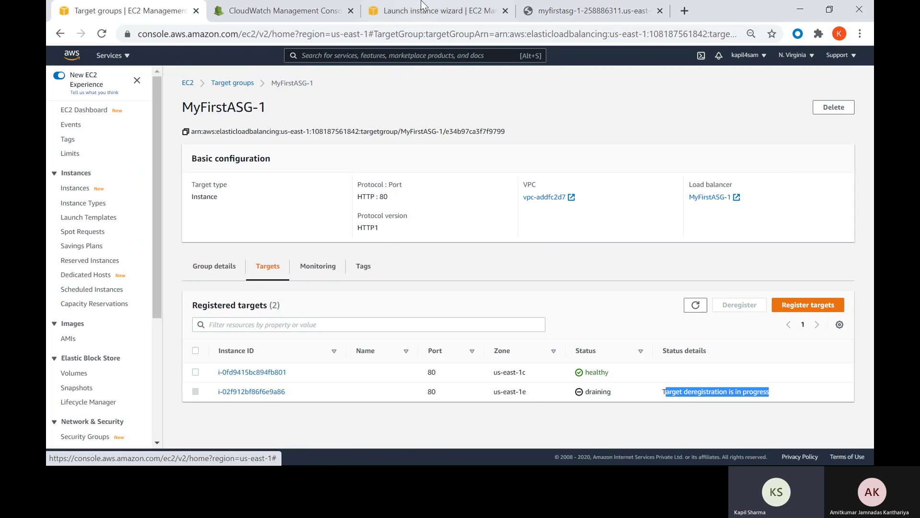
- Switch to the load balancer's web page, reload it repeatedly and check which instance host name responds
{"action": "left_click", "coordinate": [561, 11]}
{"action": "left_click", "coordinate": [538, 33]}
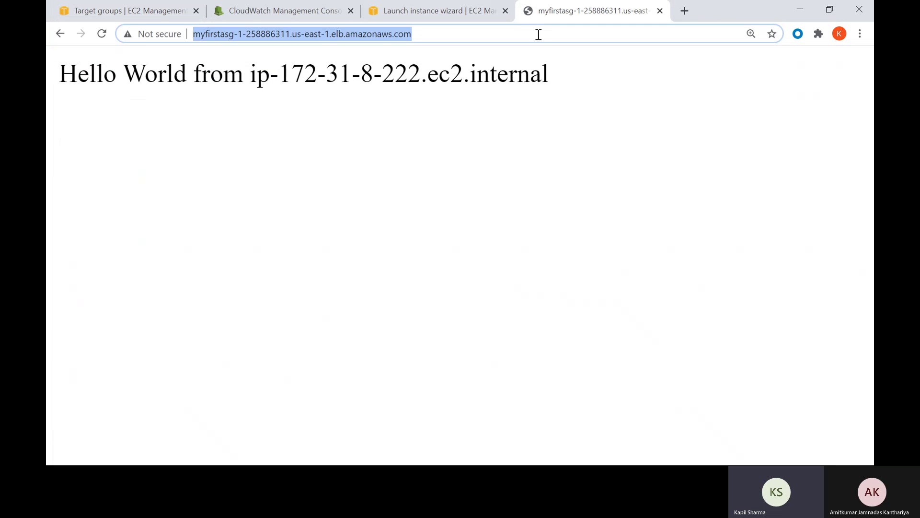
{"action": "key", "text": "Return"}
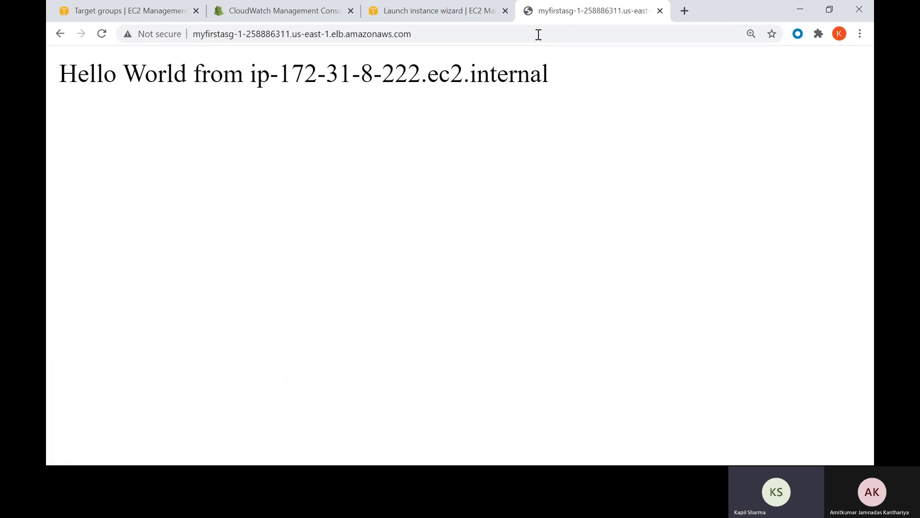
{"action": "left_click", "coordinate": [538, 34]}
{"action": "key", "text": "Return"}
{"action": "left_click", "coordinate": [538, 34]}
{"action": "key", "text": "Return"}
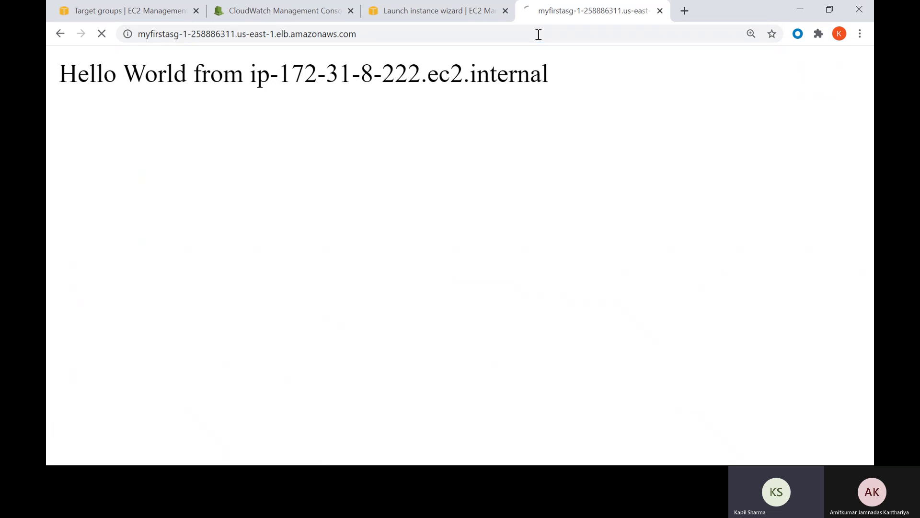
{"action": "left_click", "coordinate": [538, 34]}
{"action": "key", "text": "Return"}
{"action": "left_click", "coordinate": [539, 33]}
{"action": "key", "text": "Return"}
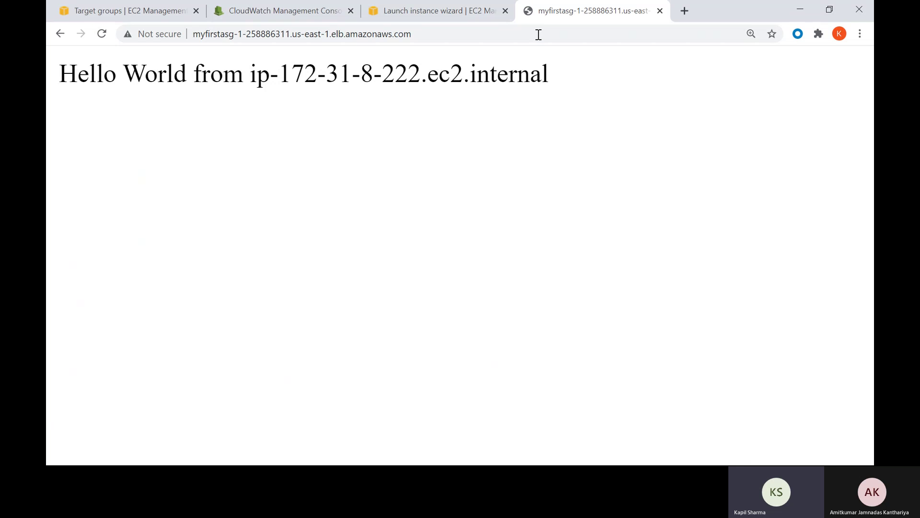
{"action": "left_click_drag", "start_coordinate": [278, 79], "coordinate": [421, 74]}
- Return to the MyFirstASG-1 target group and refresh its registered targets
{"action": "key", "text": "ctrl+1"}
{"action": "left_click", "coordinate": [696, 306]}
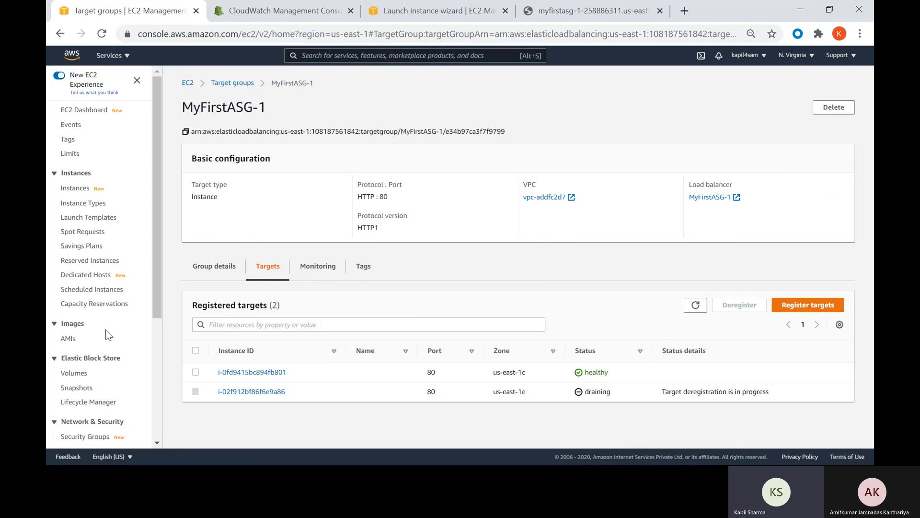
{"action": "scroll", "coordinate": [96, 374], "scroll_direction": "down", "scroll_amount": 5}
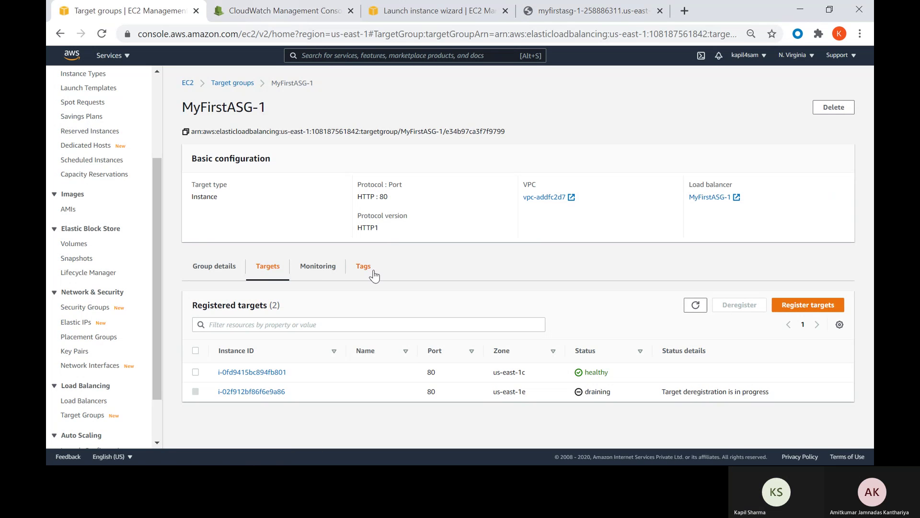
{"action": "left_click", "coordinate": [699, 310]}
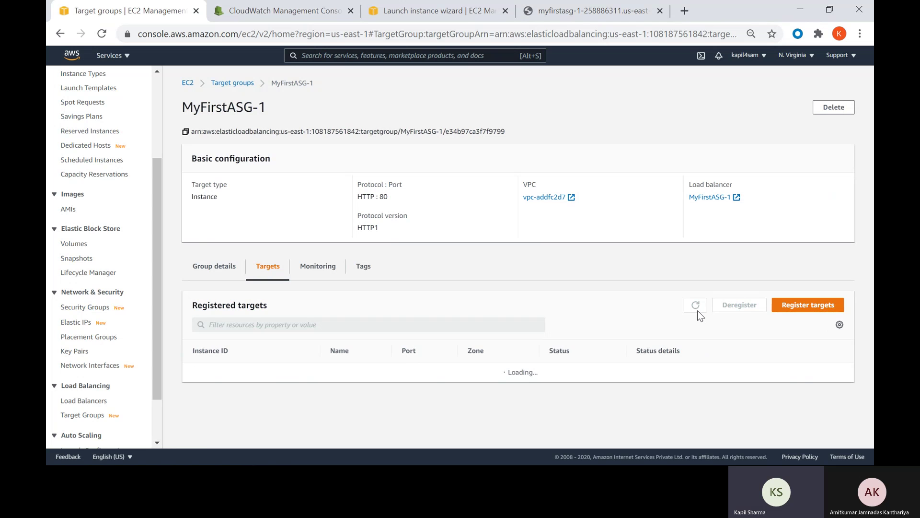
- Refresh the Auto Scaling groups, reopen MyFirstASG's activity history and read the cause of the instance termination
{"action": "scroll", "coordinate": [96, 384], "scroll_direction": "down", "scroll_amount": 1}
{"action": "left_click", "coordinate": [93, 404]}
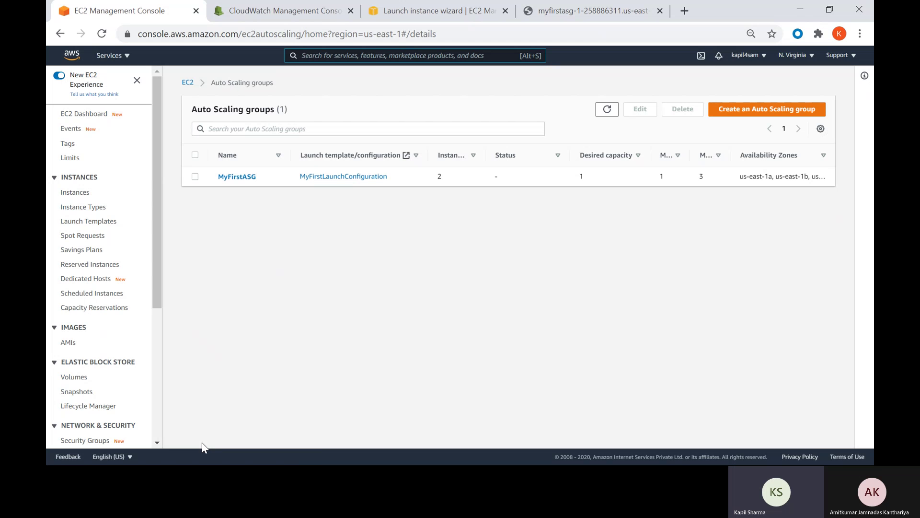
{"action": "left_click", "coordinate": [606, 112]}
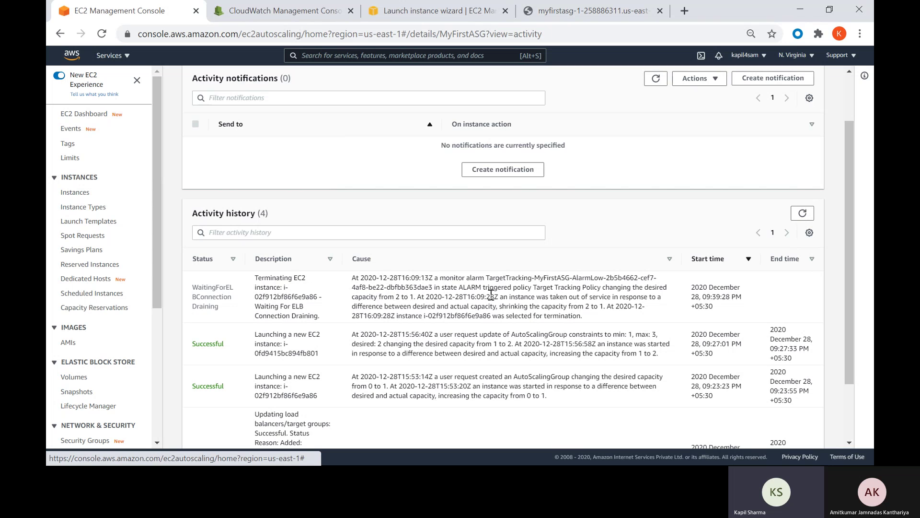
{"action": "left_click_drag", "start_coordinate": [355, 278], "coordinate": [373, 278]}
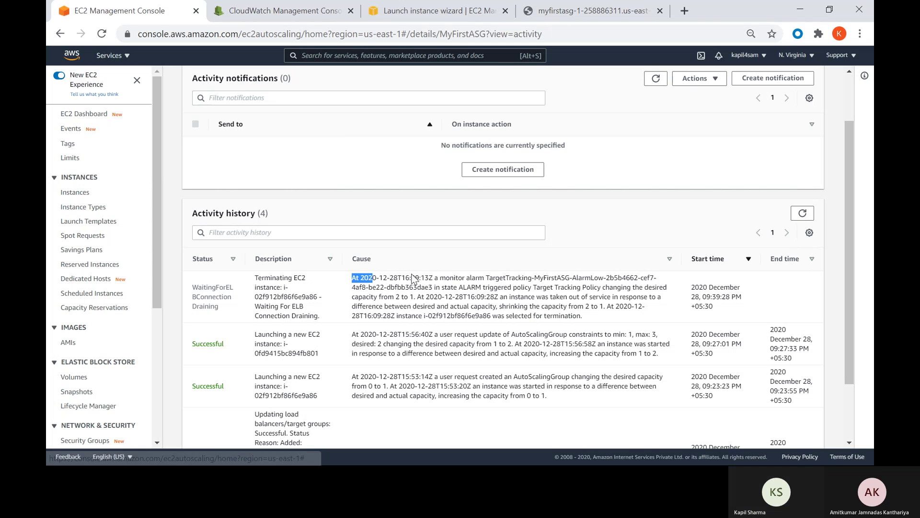
{"action": "left_click_drag", "start_coordinate": [433, 278], "coordinate": [518, 274]}
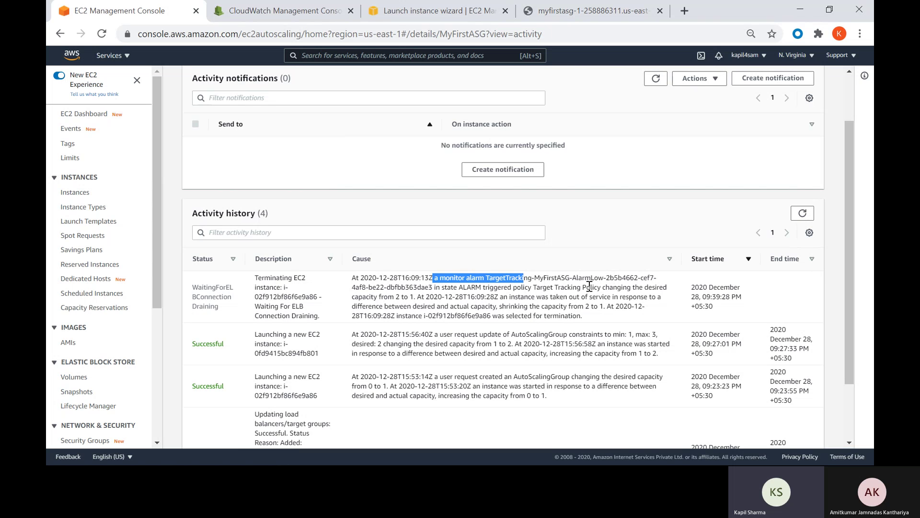
{"action": "left_click_drag", "start_coordinate": [555, 287], "coordinate": [583, 282]}
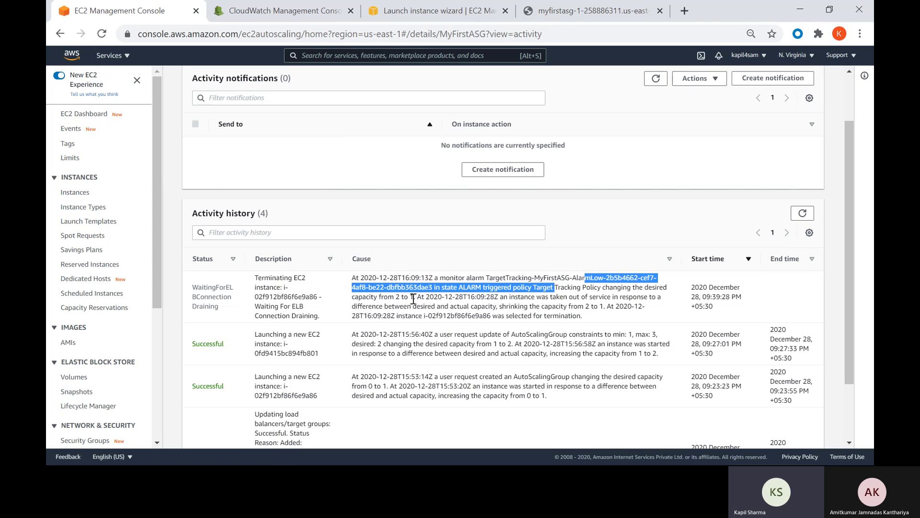
{"action": "left_click_drag", "start_coordinate": [414, 298], "coordinate": [396, 297]}
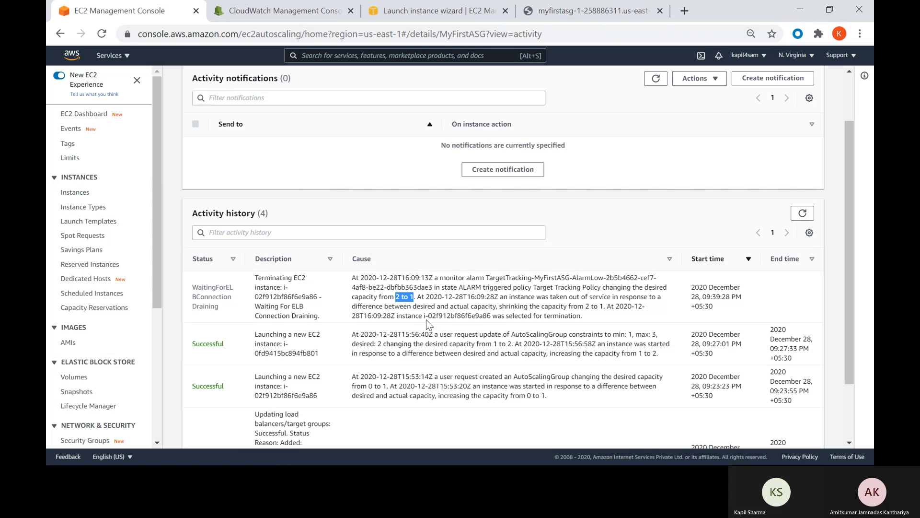
{"action": "left_click_drag", "start_coordinate": [424, 315], "coordinate": [488, 317]}
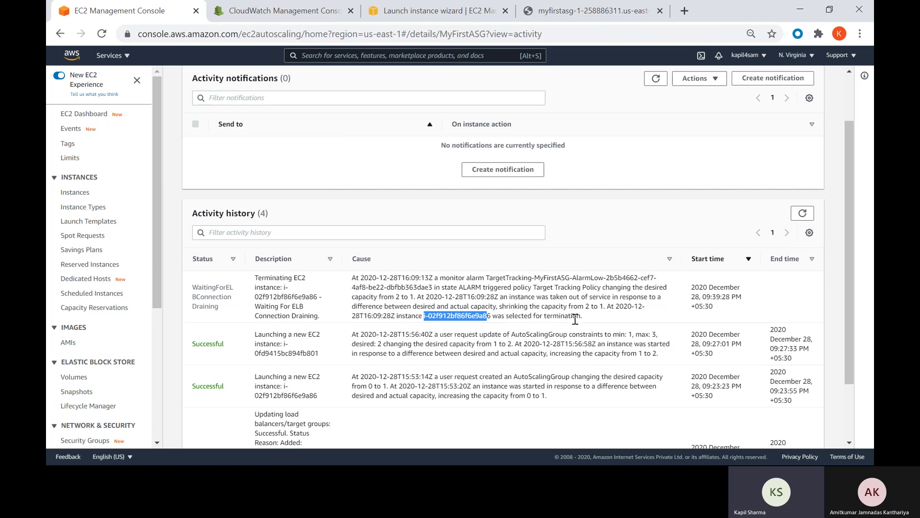
{"action": "left_click_drag", "start_coordinate": [582, 316], "coordinate": [53, 155]}
- Open the EC2 instances list and check the state of the group's instances
{"action": "left_click", "coordinate": [70, 194]}
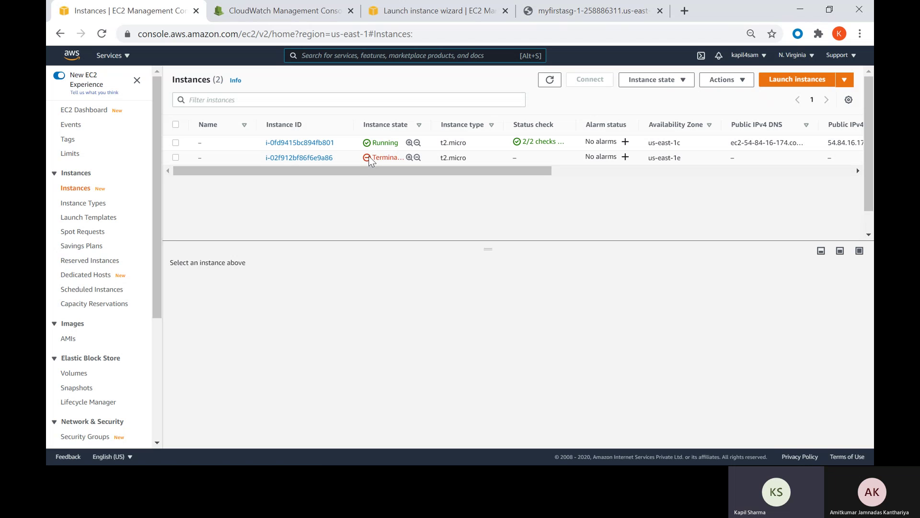
{"action": "left_click_drag", "start_coordinate": [379, 154], "coordinate": [408, 145]}
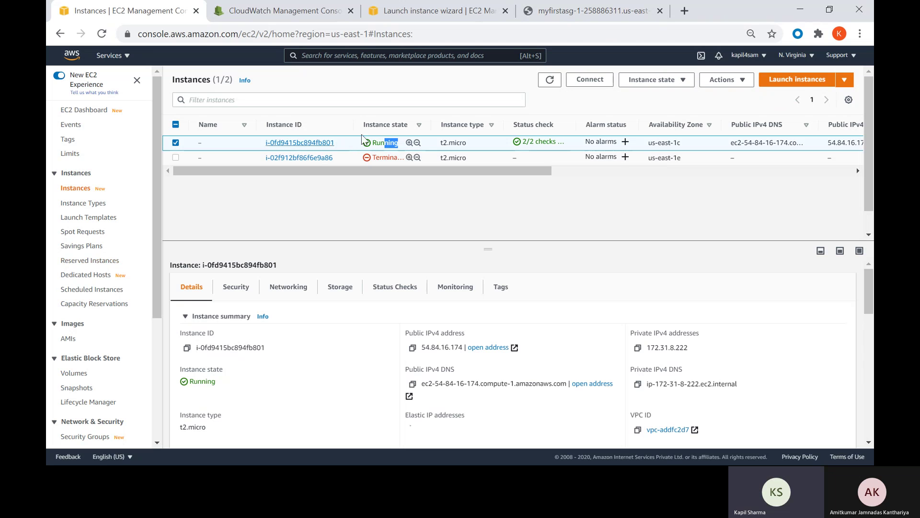
- Open MyFirstASG from the Auto Scaling groups, check the instance termination's status in its activity history, and return to the group details
{"action": "scroll", "coordinate": [77, 396], "scroll_direction": "down", "scroll_amount": 4}
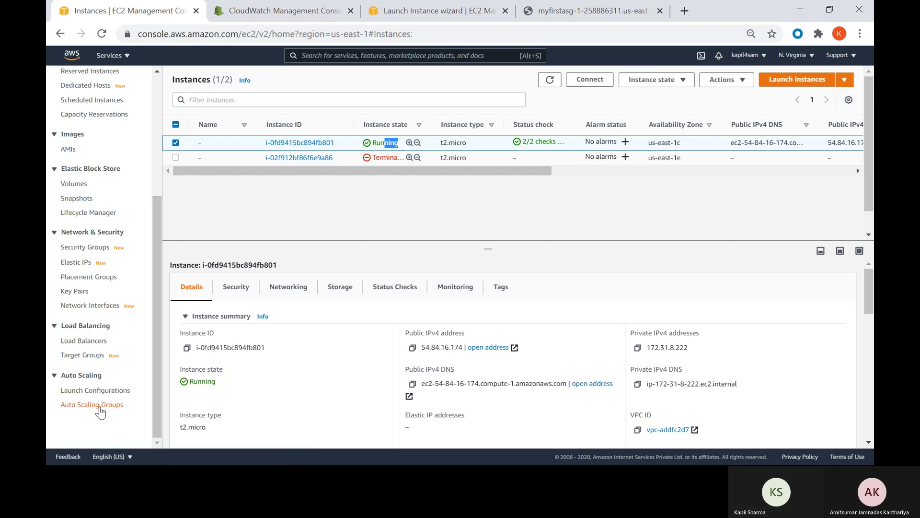
{"action": "left_click", "coordinate": [99, 407]}
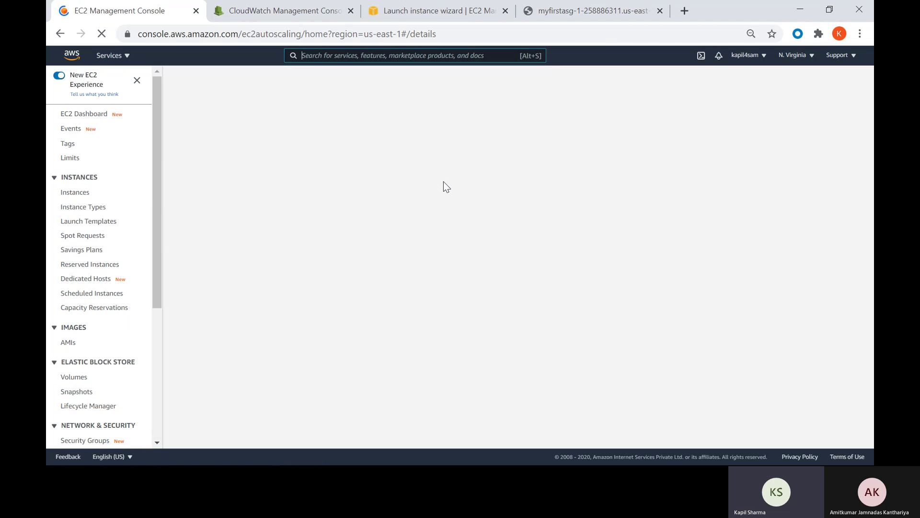
{"action": "left_click", "coordinate": [232, 178]}
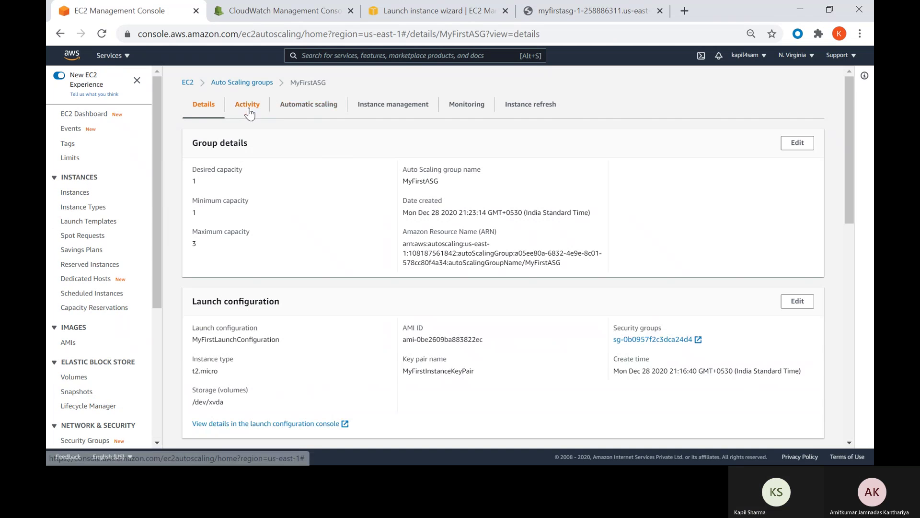
{"action": "left_click", "coordinate": [248, 106]}
{"action": "scroll", "coordinate": [335, 364], "scroll_direction": "down", "scroll_amount": 3}
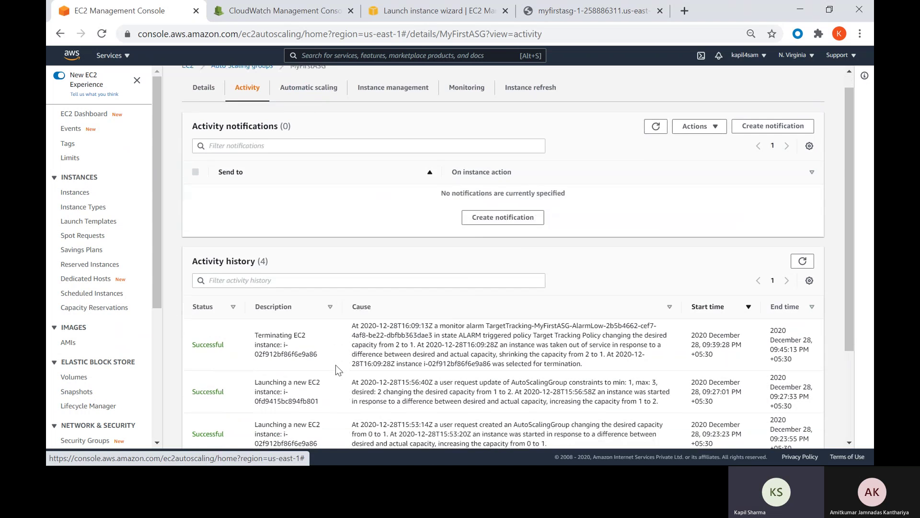
{"action": "left_click_drag", "start_coordinate": [196, 233], "coordinate": [224, 233]}
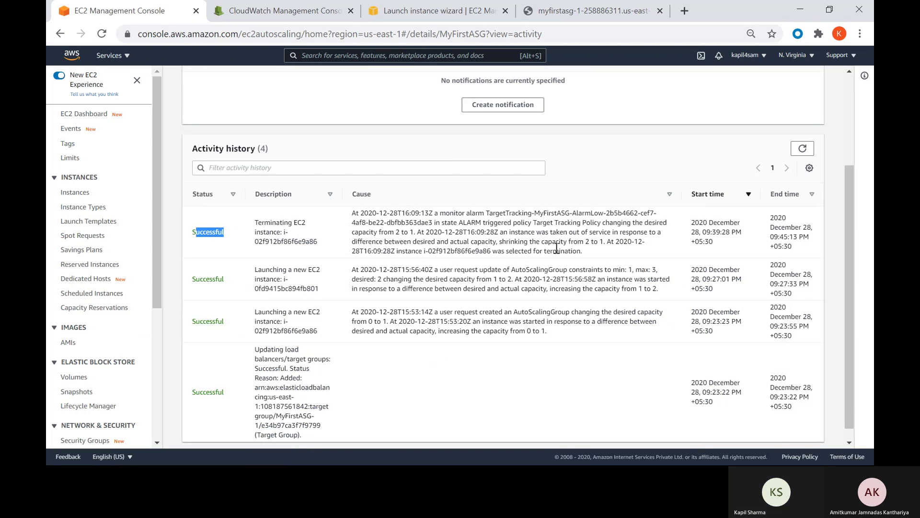
{"action": "scroll", "coordinate": [354, 259], "scroll_direction": "up", "scroll_amount": 3}
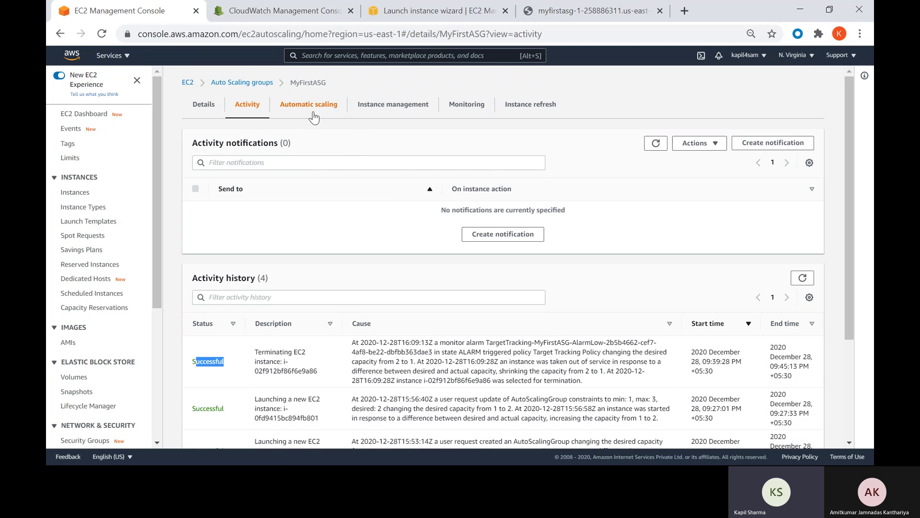
{"action": "left_click", "coordinate": [198, 113]}
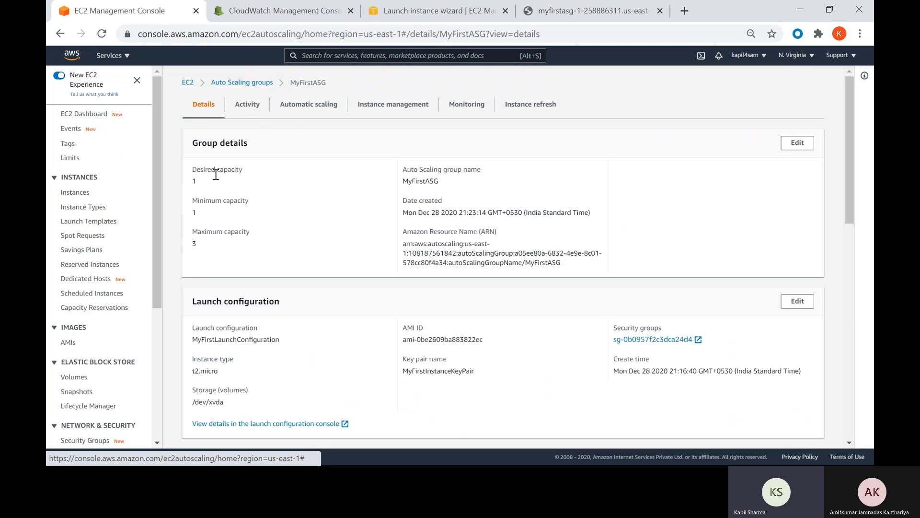